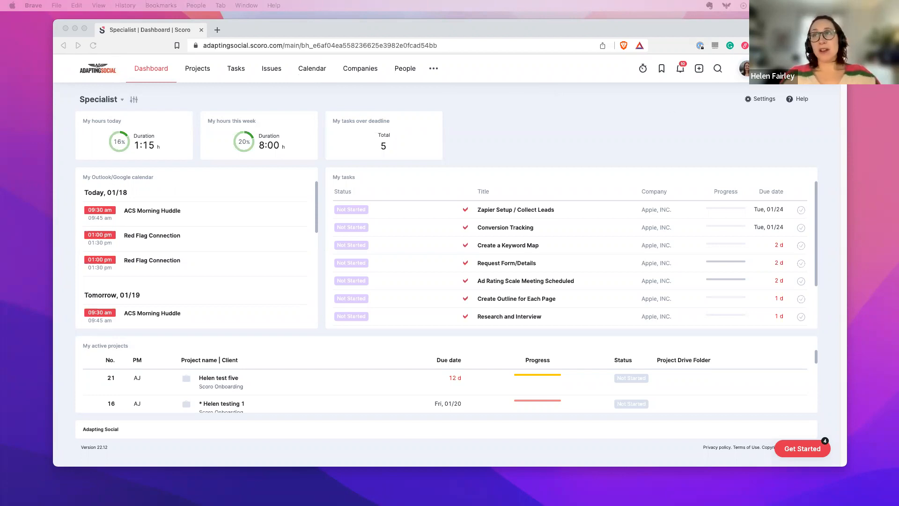
Step: Start a new project from the project list and apply the *ACS Project Template to it
left_click(201, 69)
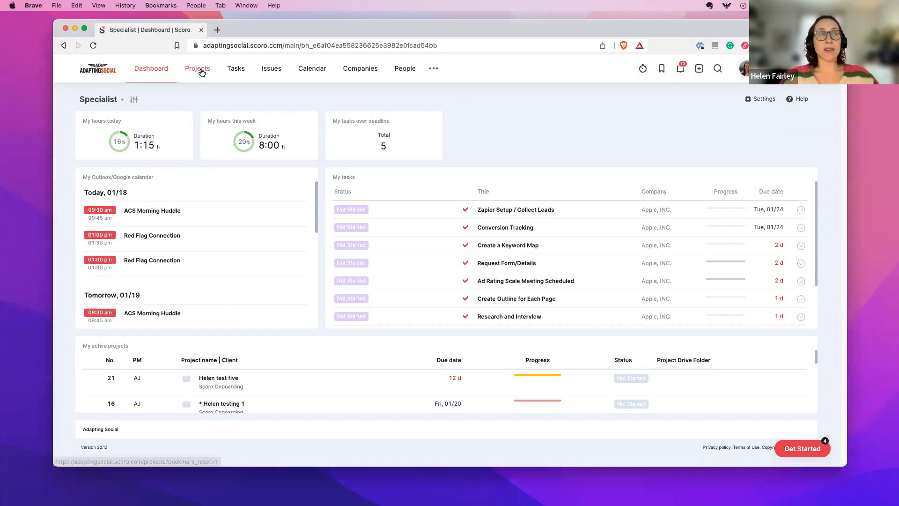
left_click(200, 70)
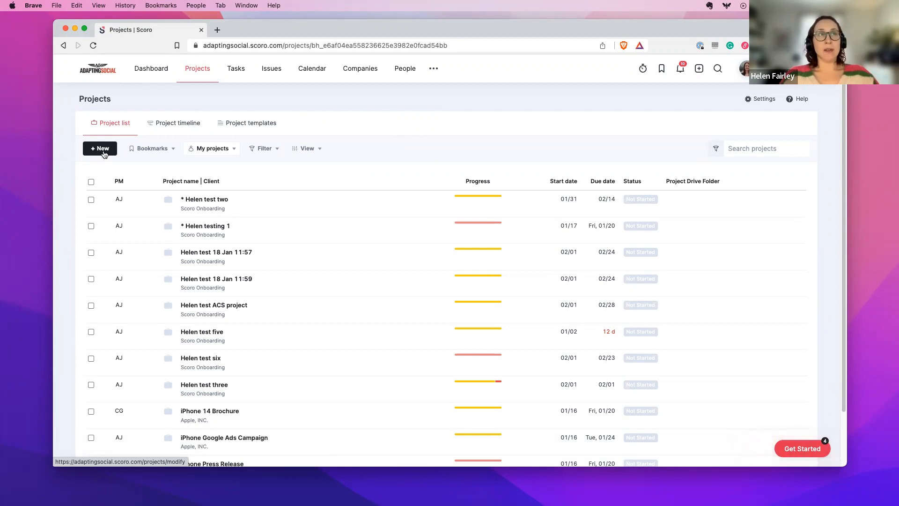
left_click(103, 153)
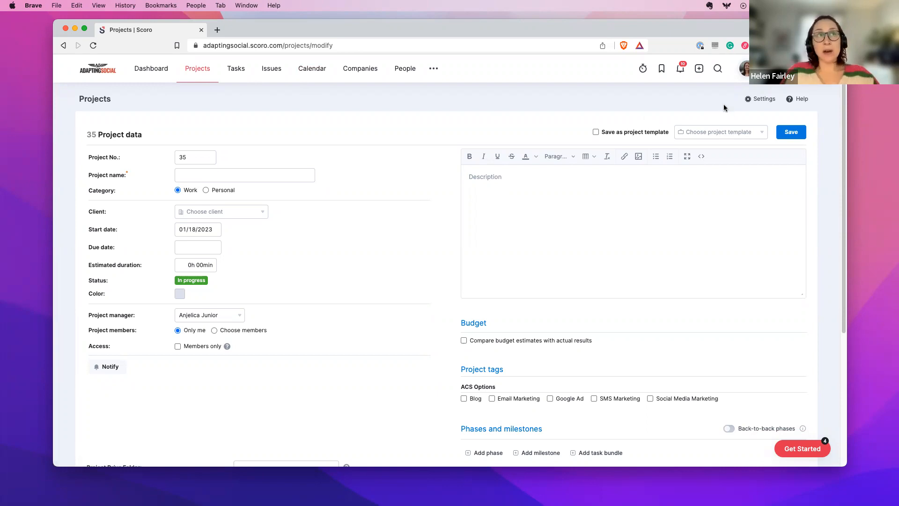
left_click(758, 136)
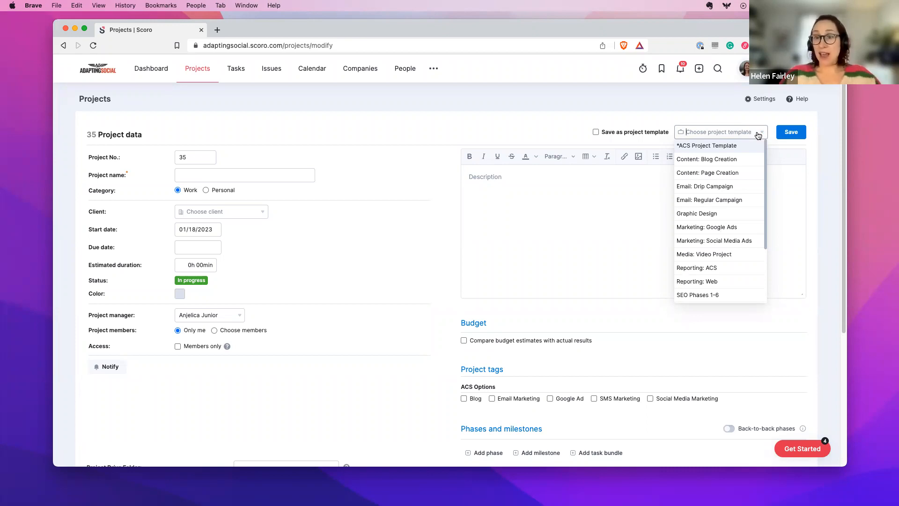
left_click(724, 146)
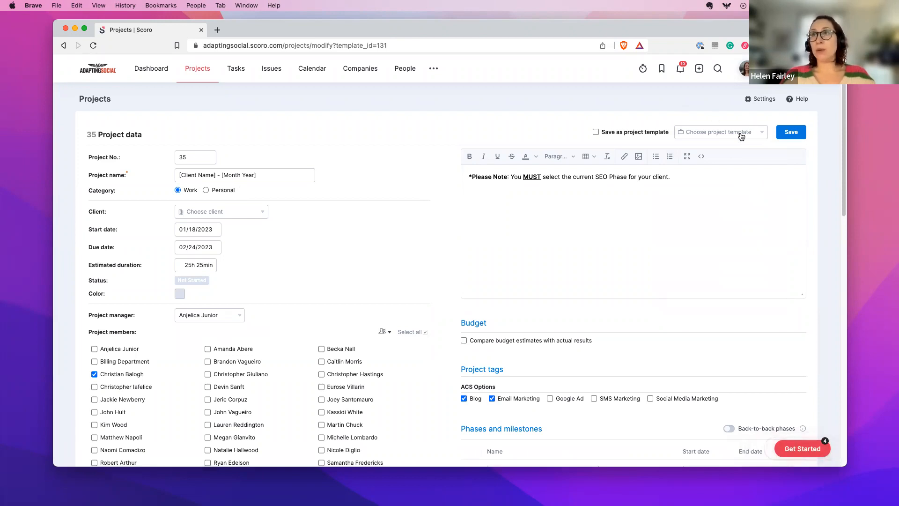
Step: Look through the available project templates, then examine the new project's tags, phases, milestones and project type fields
left_click(757, 138)
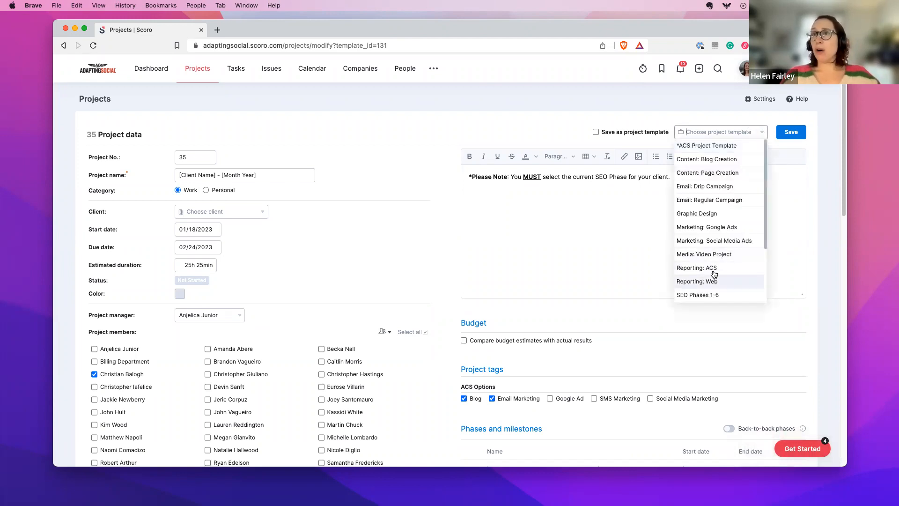
scroll(726, 211, "down", 3)
scroll(727, 210, "up", 3)
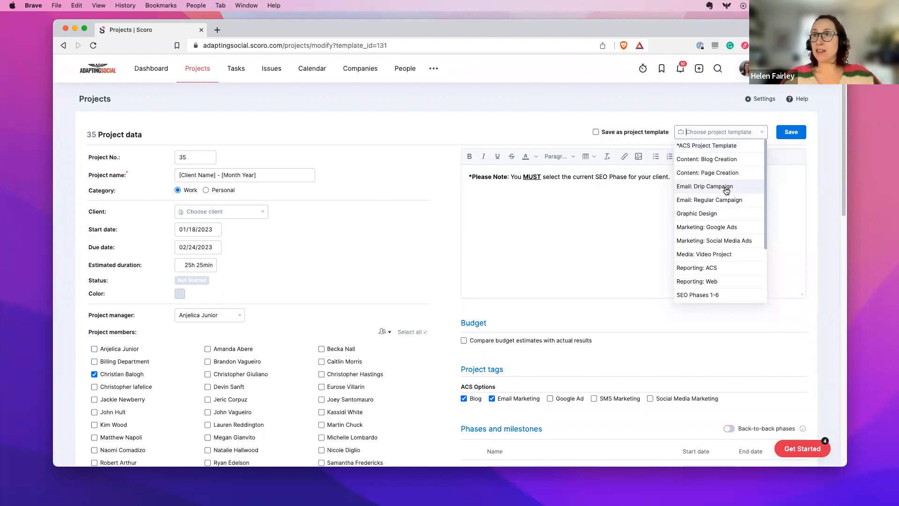
left_click(331, 121)
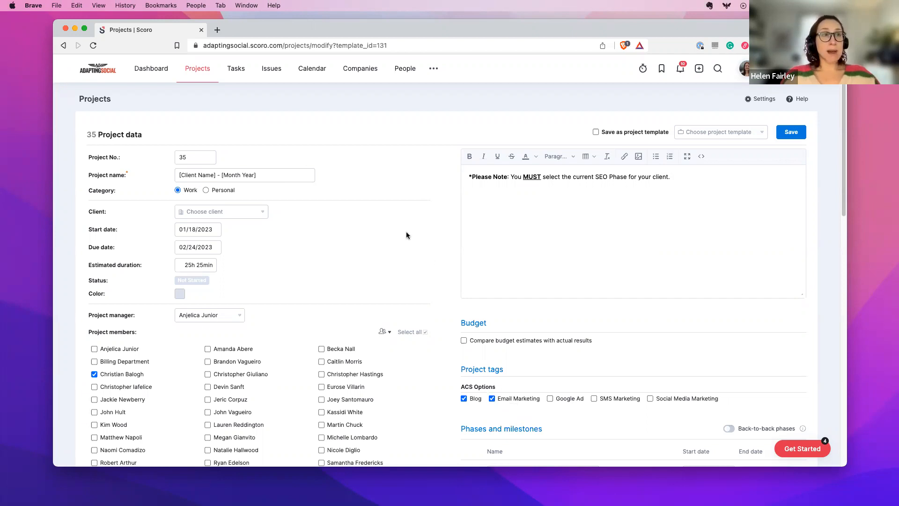
scroll(434, 234, "down", 1)
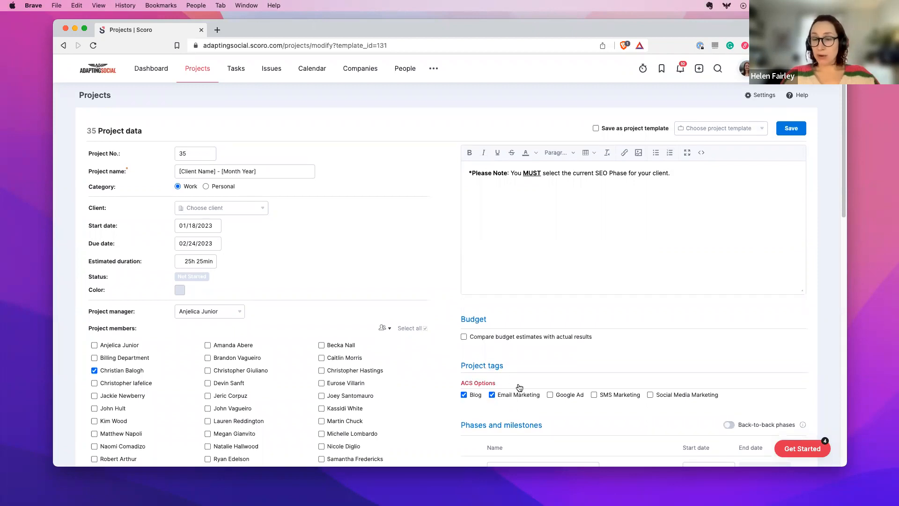
scroll(518, 383, "down", 3)
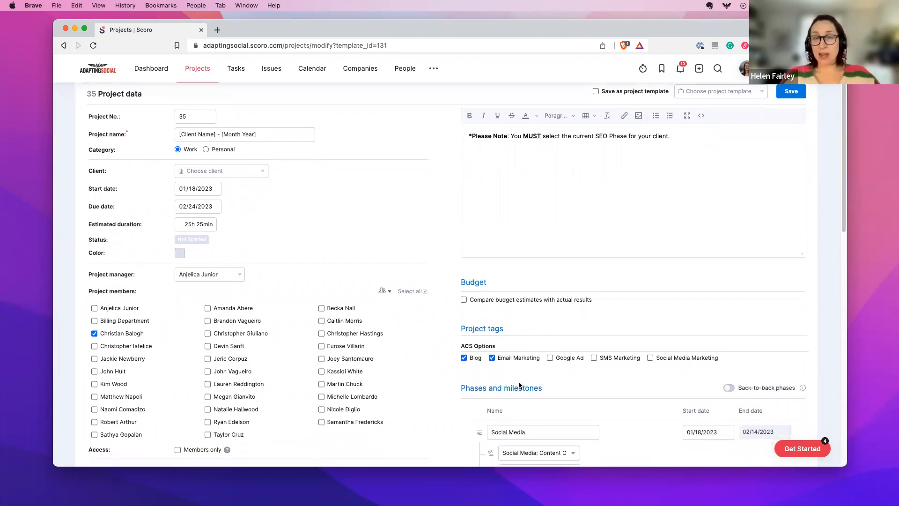
scroll(515, 363, "down", 10)
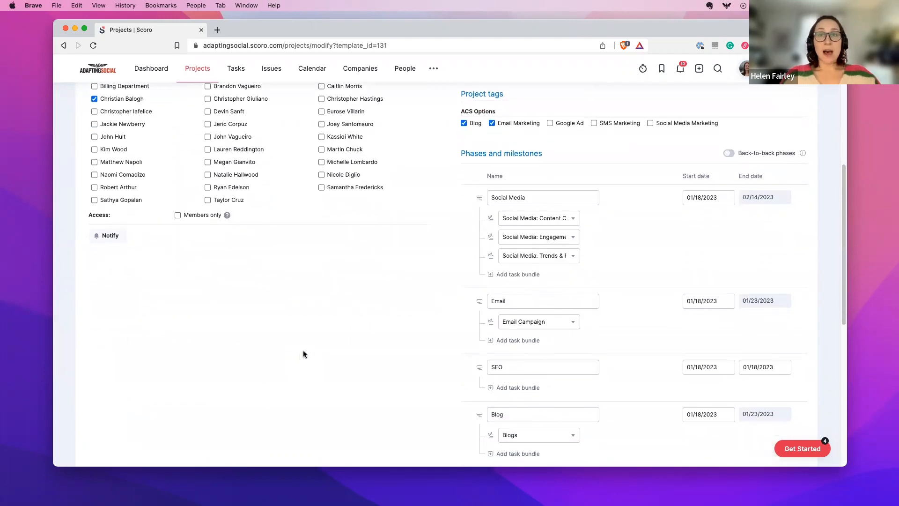
scroll(319, 338, "down", 5)
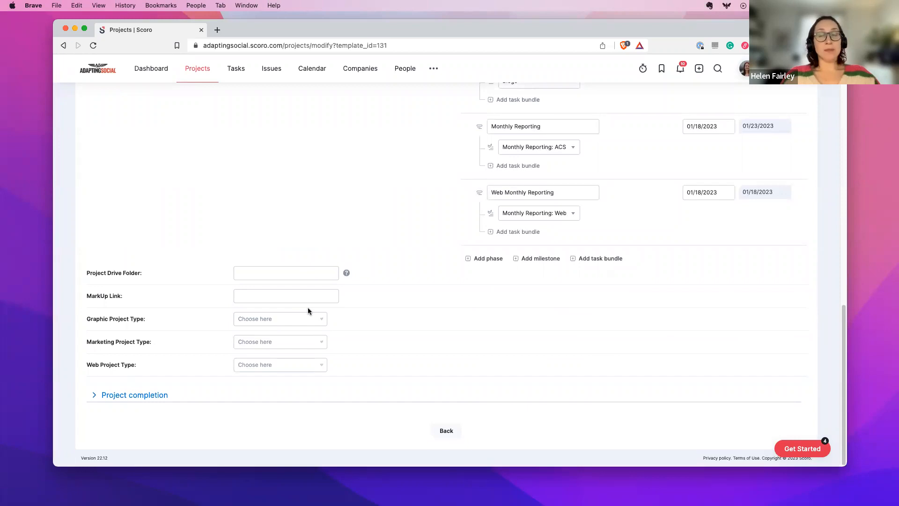
Step: Duplicate the browser tab and start another new project there with the Graphic Design template
right_click(167, 32)
left_click(197, 94)
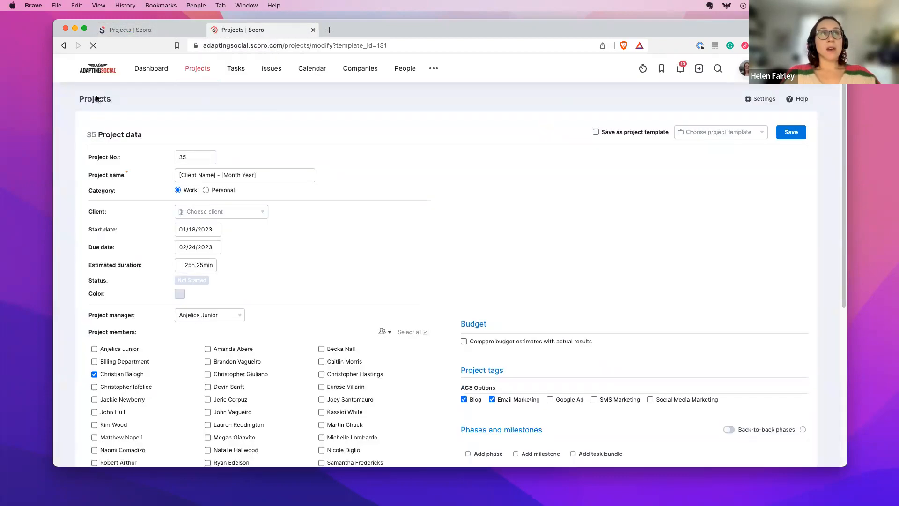
scroll(269, 168, "down", 5)
left_click(197, 68)
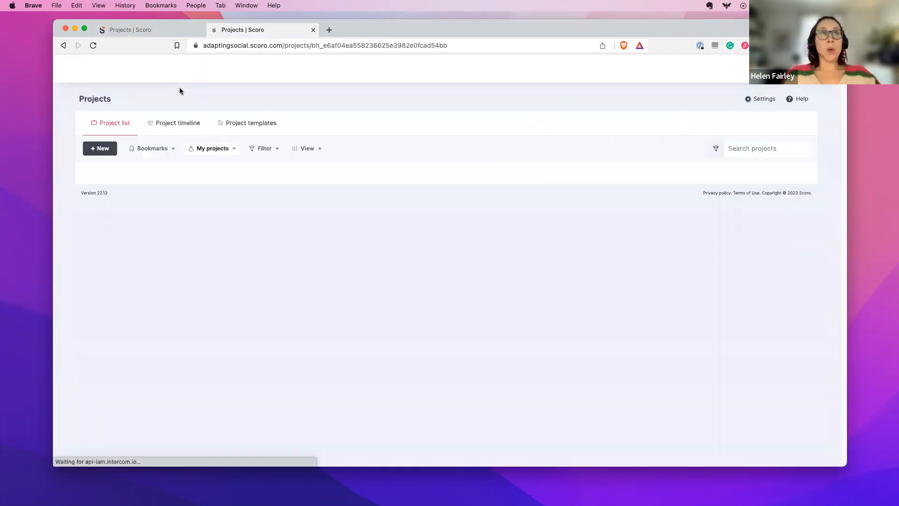
left_click(104, 150)
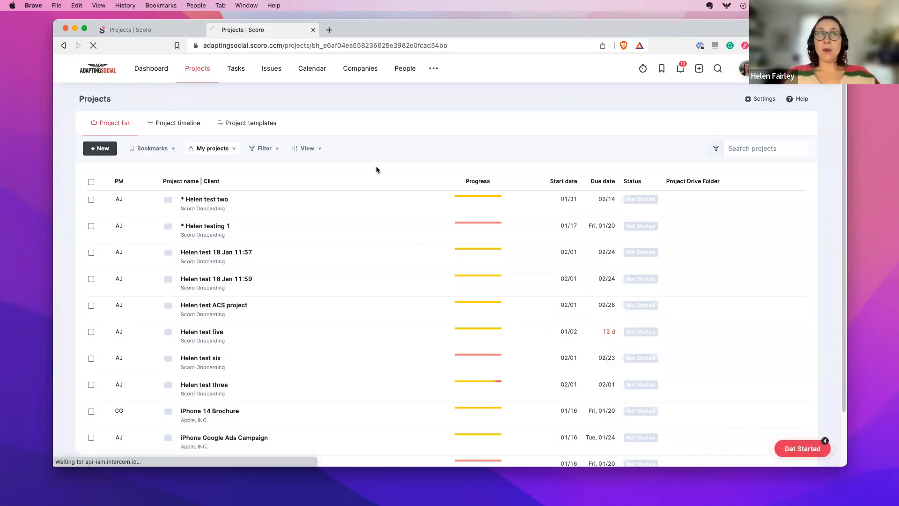
left_click(748, 136)
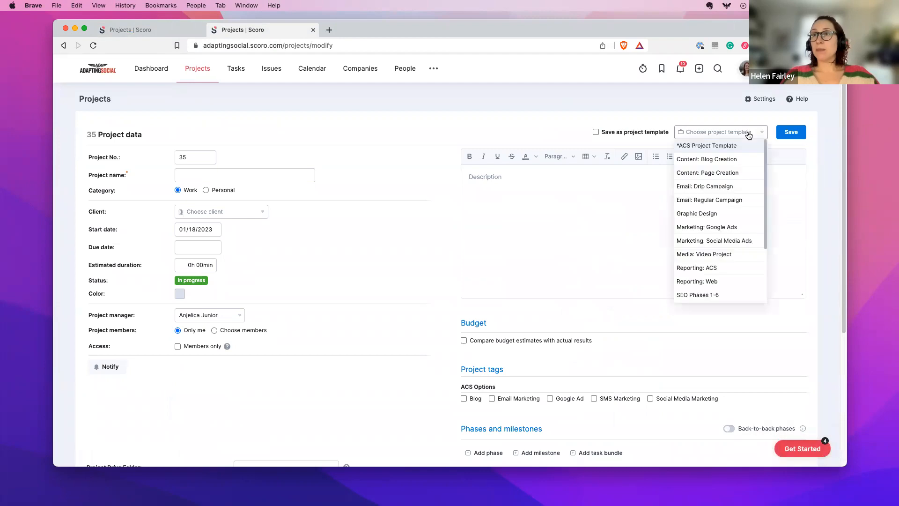
left_click(713, 214)
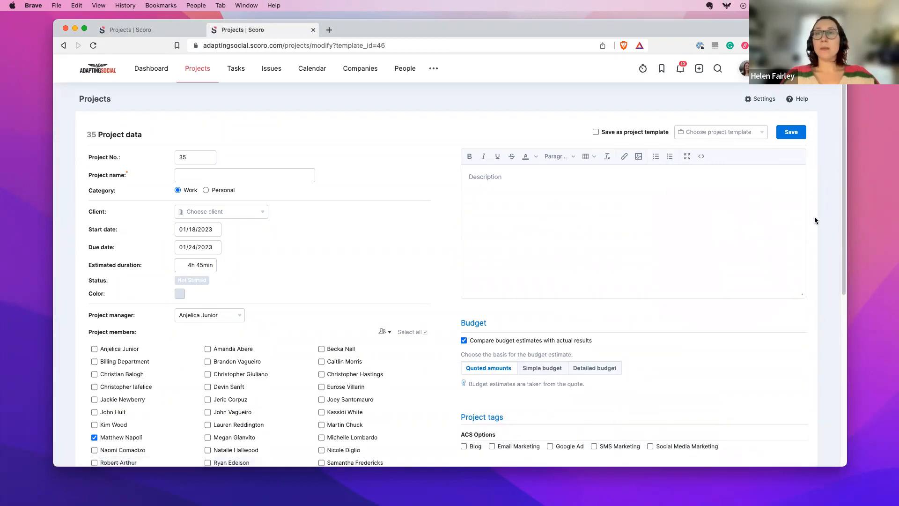
Step: Examine the Graphic Design project's members, budget, tags and task bundle, and the options for Graphic Project Type
scroll(816, 220, "down", 5)
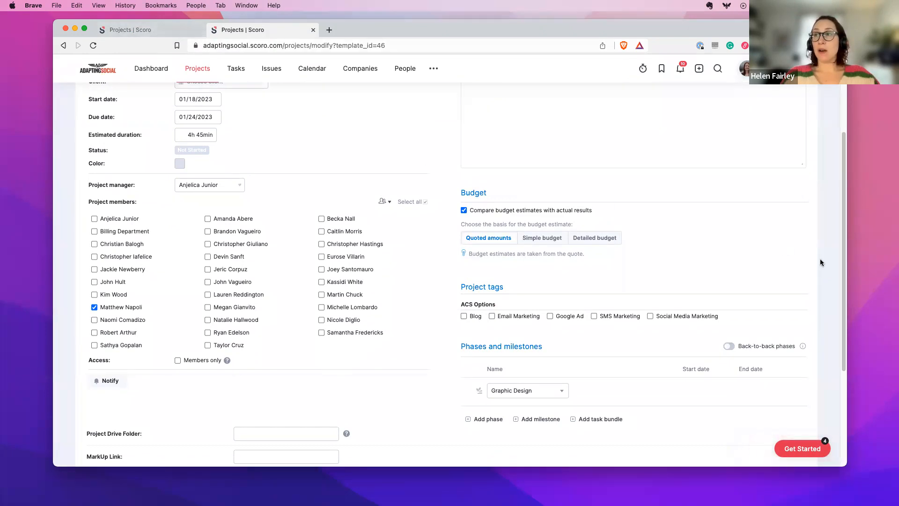
scroll(825, 260, "down", 5)
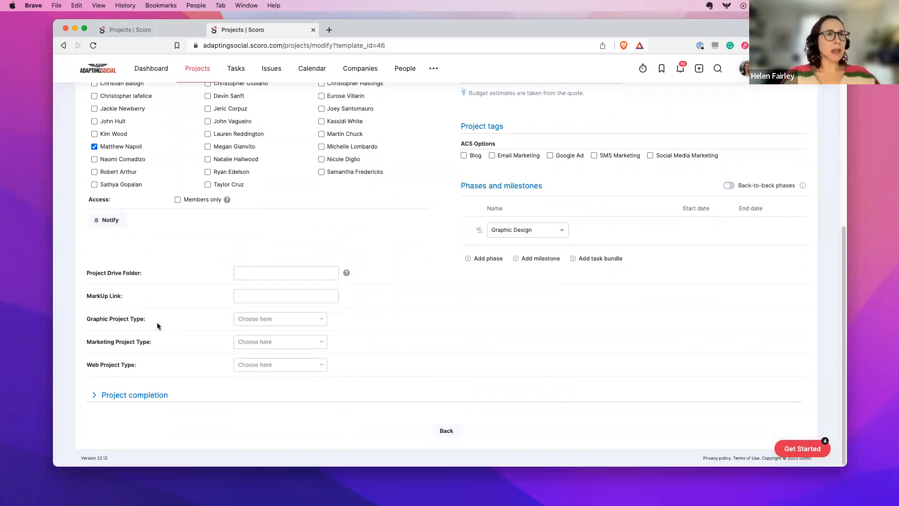
left_click(308, 323)
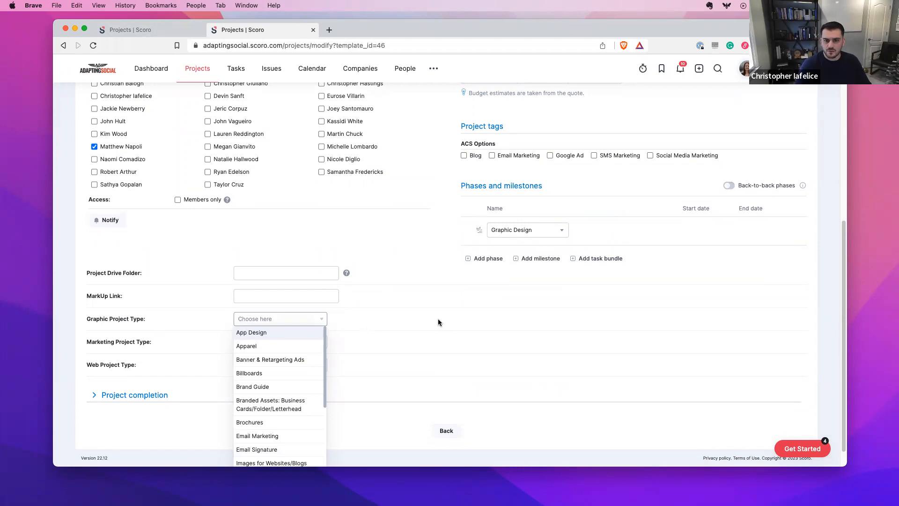
scroll(438, 318, "down", 1)
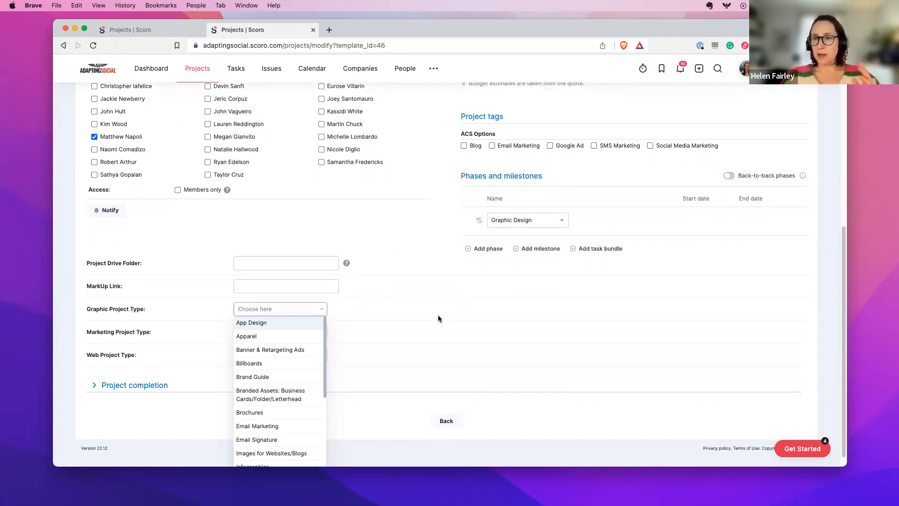
left_click(415, 308)
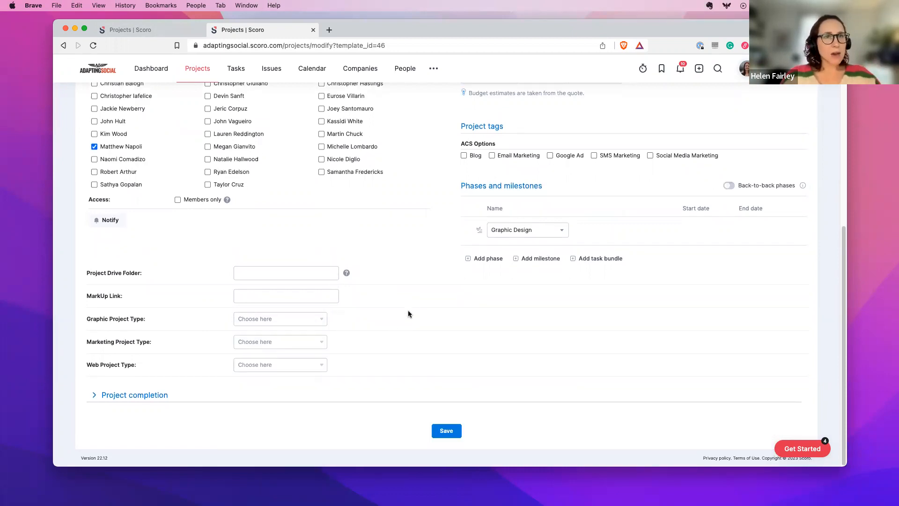
left_click(295, 324)
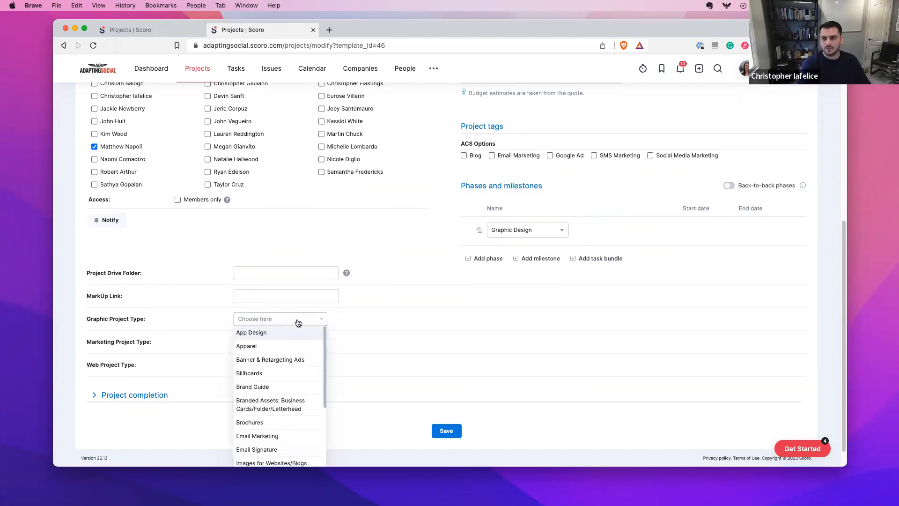
left_click(412, 305)
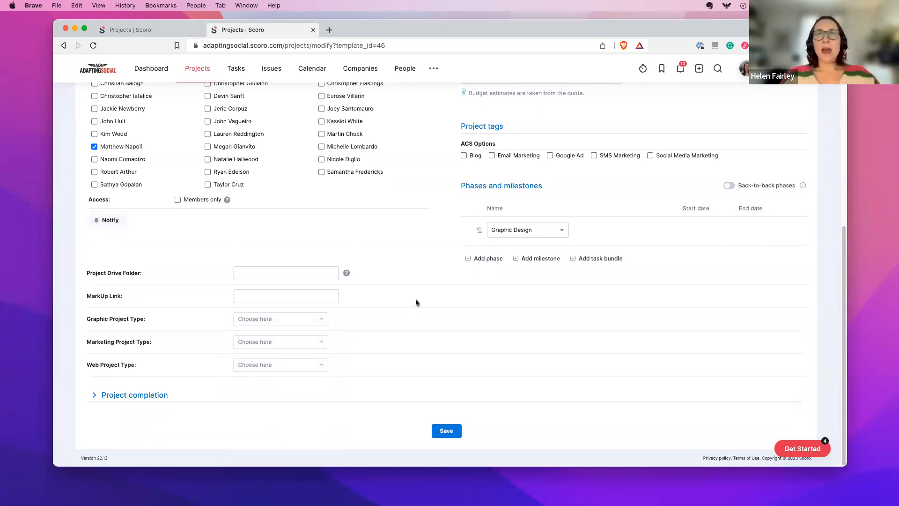
scroll(415, 302, "up", 3)
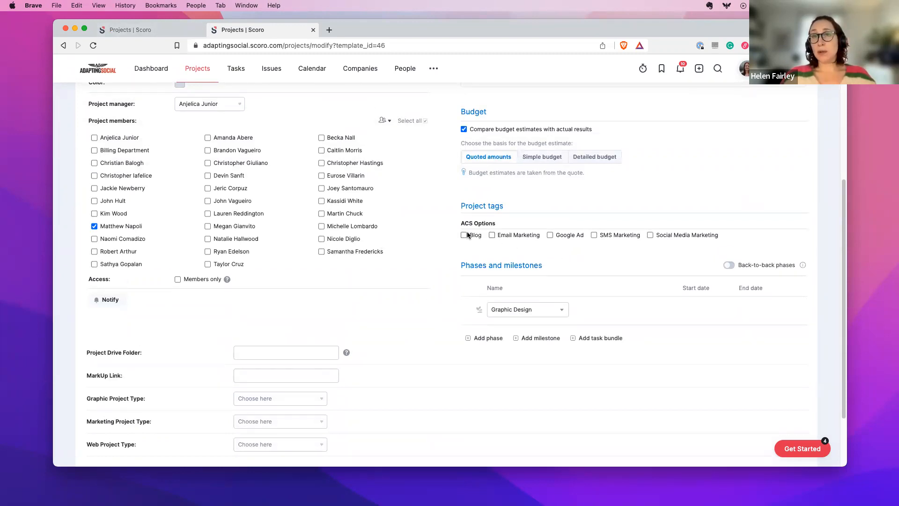
Step: Return to the ACS template project and review its phases, tags, members and estimated duration
left_click(176, 30)
scroll(737, 252, "up", 6)
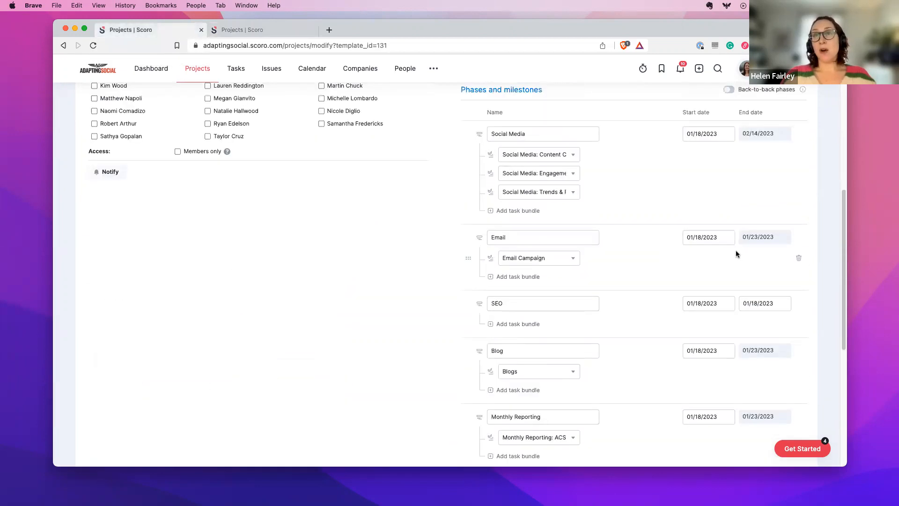
scroll(737, 254, "up", 4)
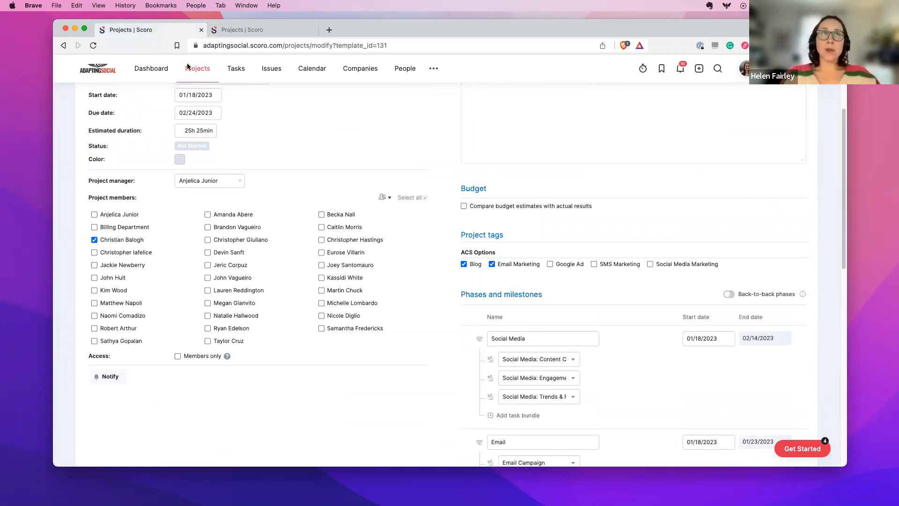
scroll(358, 153, "up", 3)
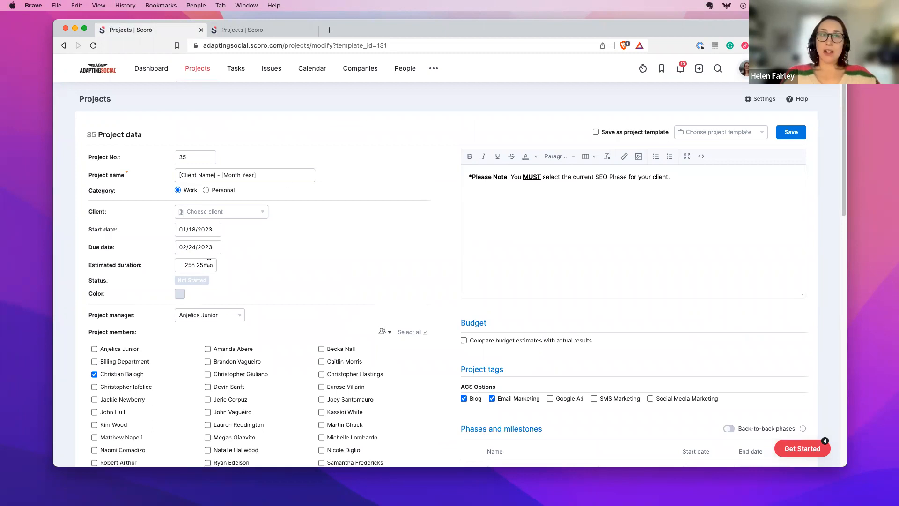
left_click(179, 266)
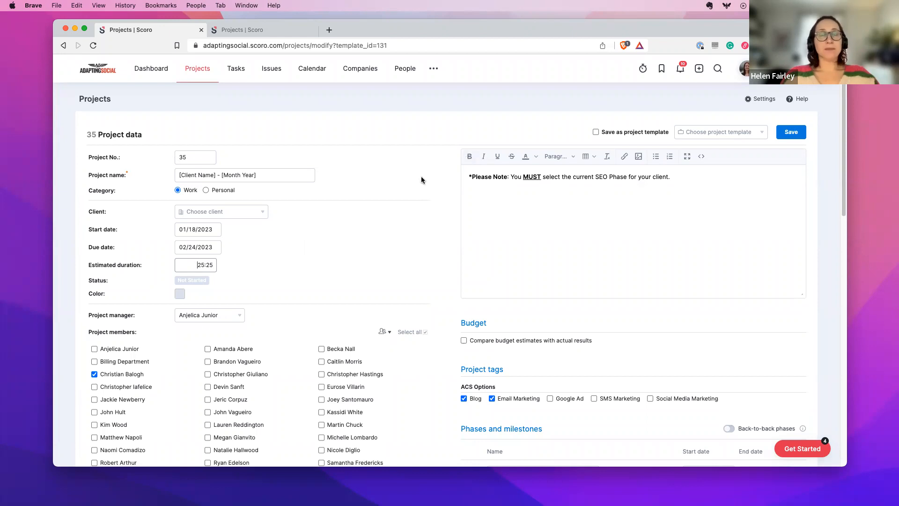
left_click(293, 129)
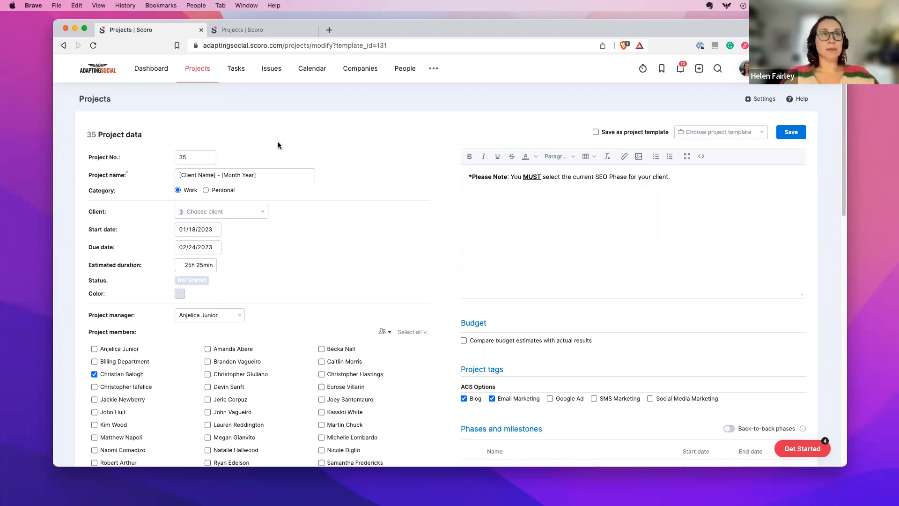
Step: Replace the placeholder project name with "Scoro - Jan 2023"
left_click(275, 173)
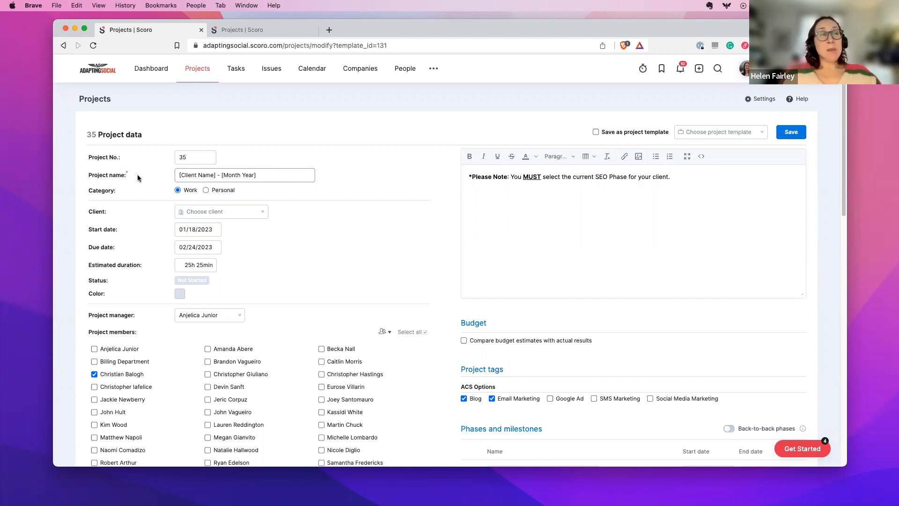
left_click_drag(273, 176, 159, 177)
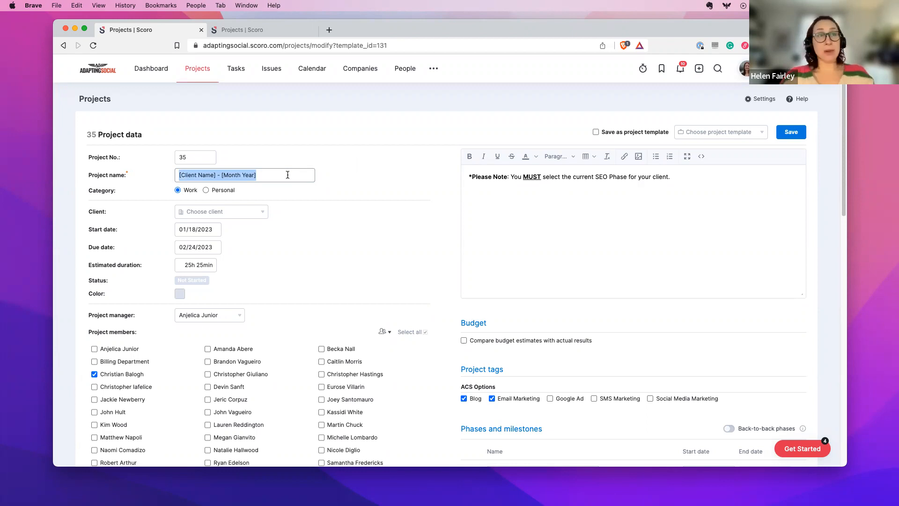
left_click(264, 174)
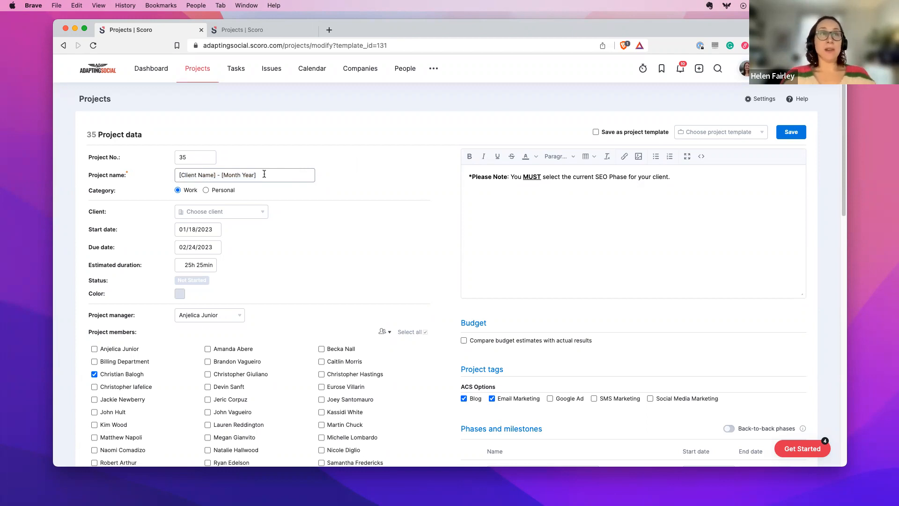
left_click_drag(264, 174, 140, 175)
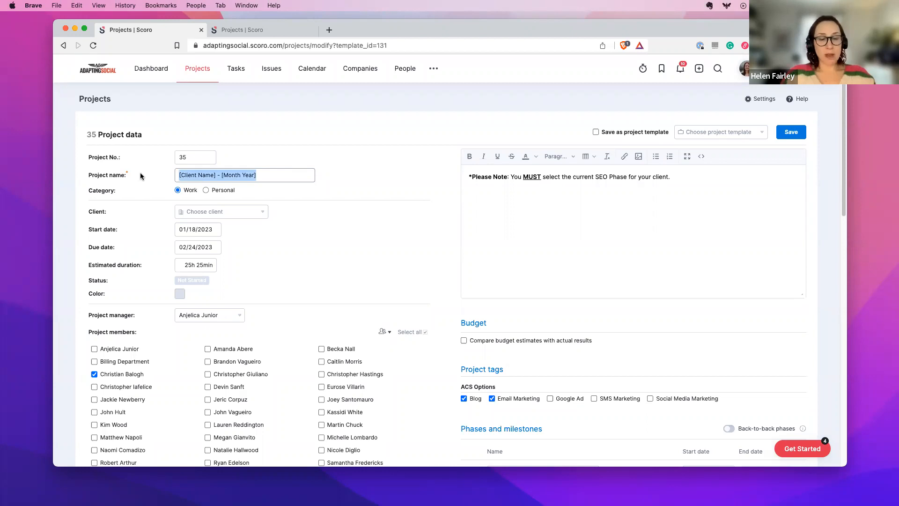
type("Scoro ")
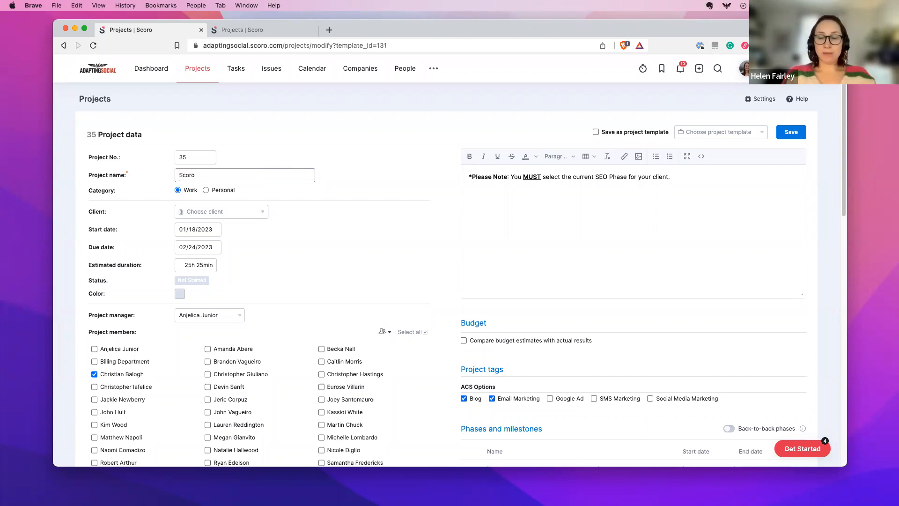
type("- Jan 2023")
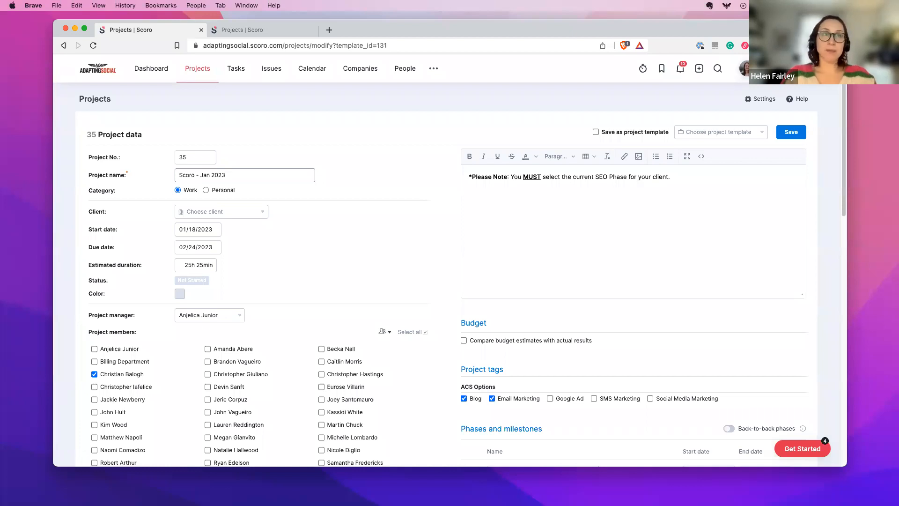
Step: Find Scoro Onboarding among the clients and assign it as the project's client
left_click(237, 218)
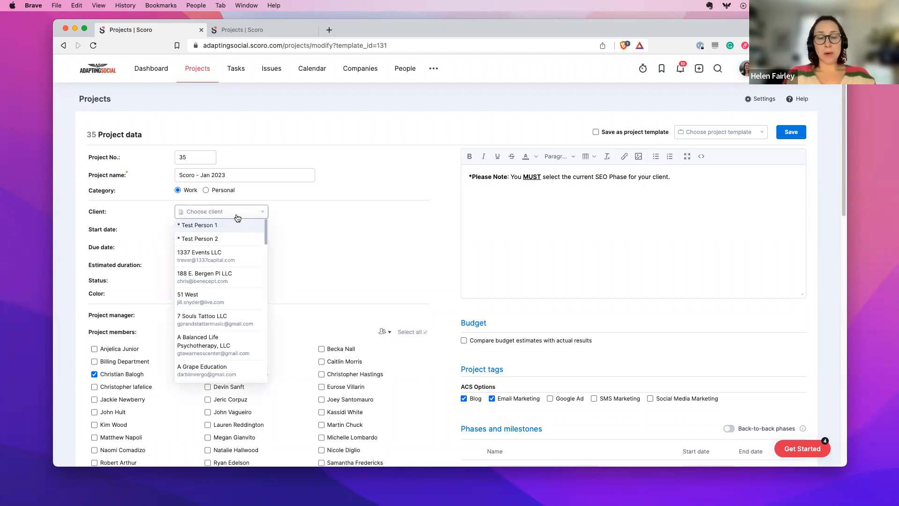
type("scoro")
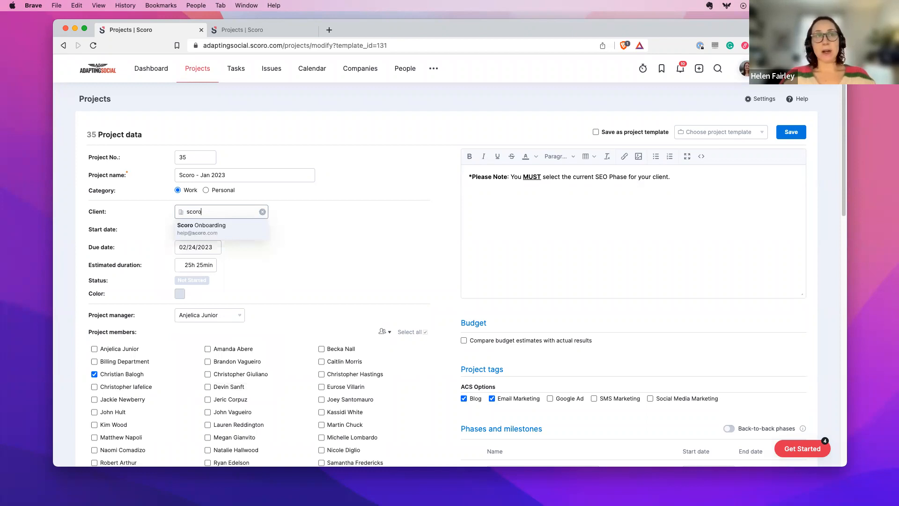
left_click(216, 233)
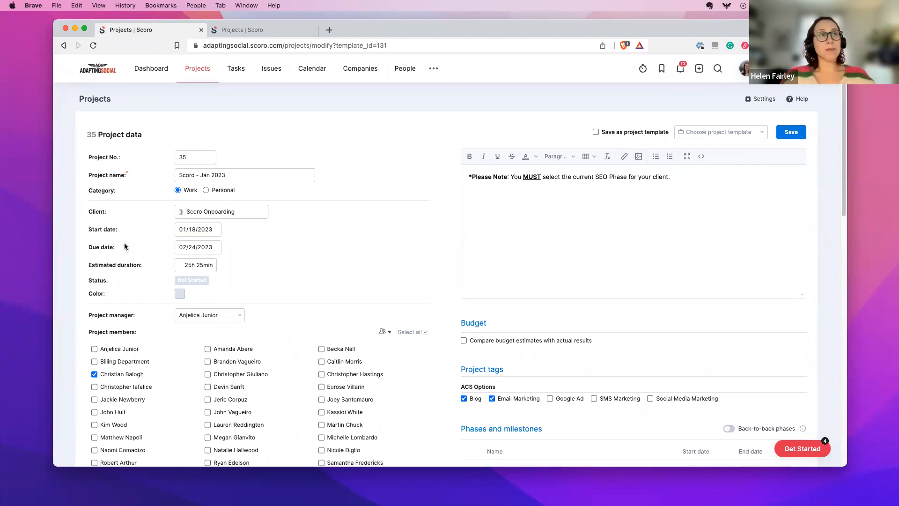
Step: Set the project's start date to 02/01/2023 and its due date to 02/28/2023
left_click(216, 230)
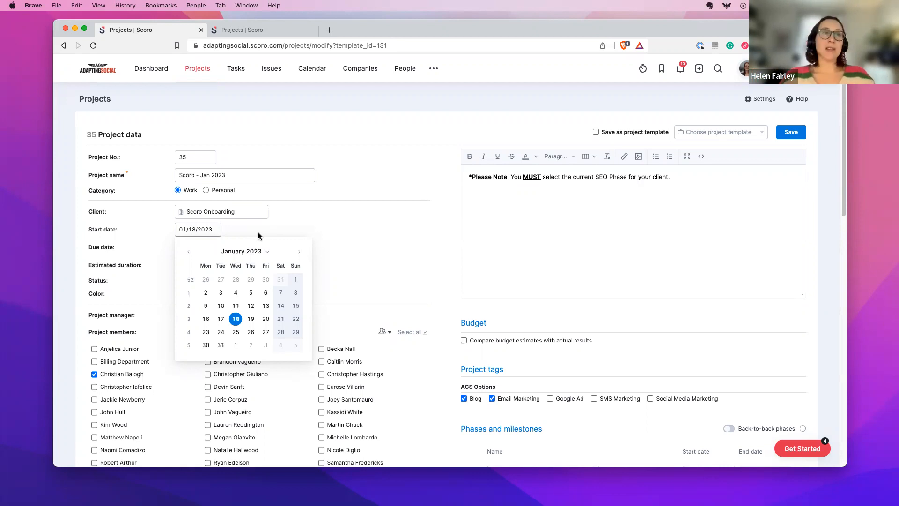
left_click(236, 350)
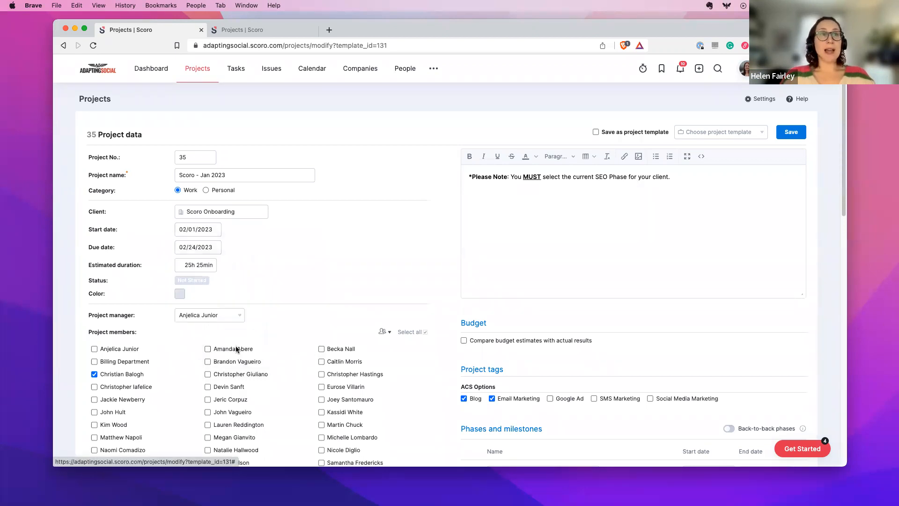
left_click(207, 247)
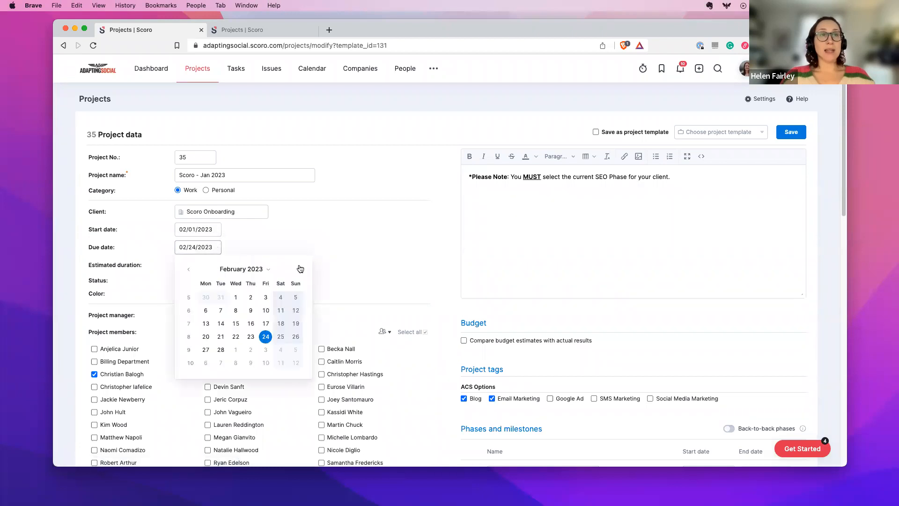
left_click(221, 351)
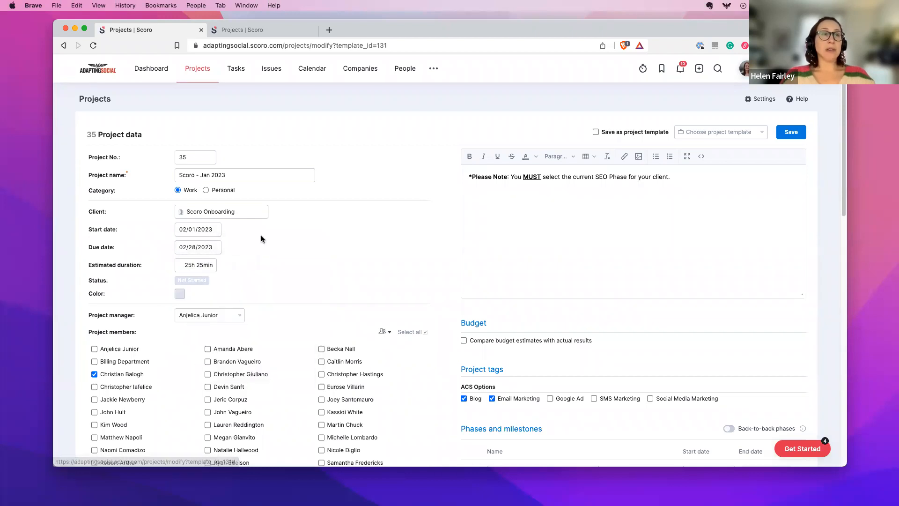
left_click(188, 229)
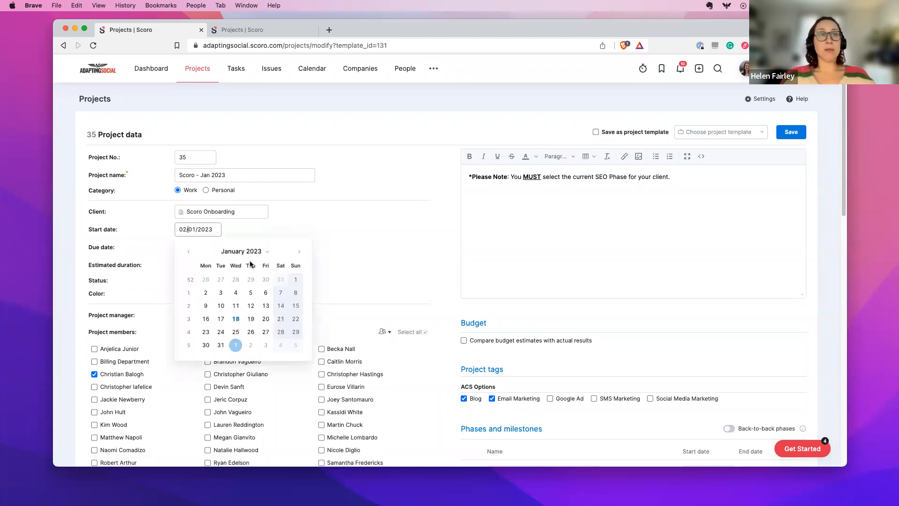
left_click(217, 247)
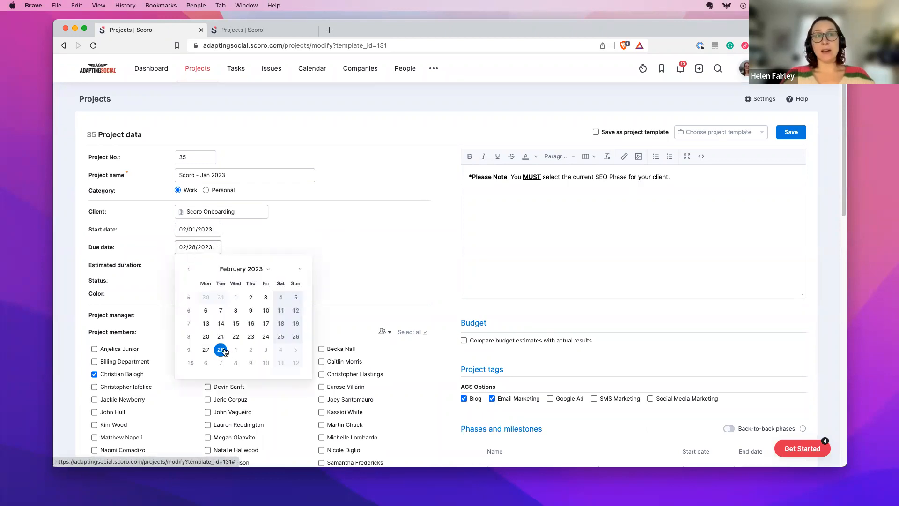
left_click(327, 230)
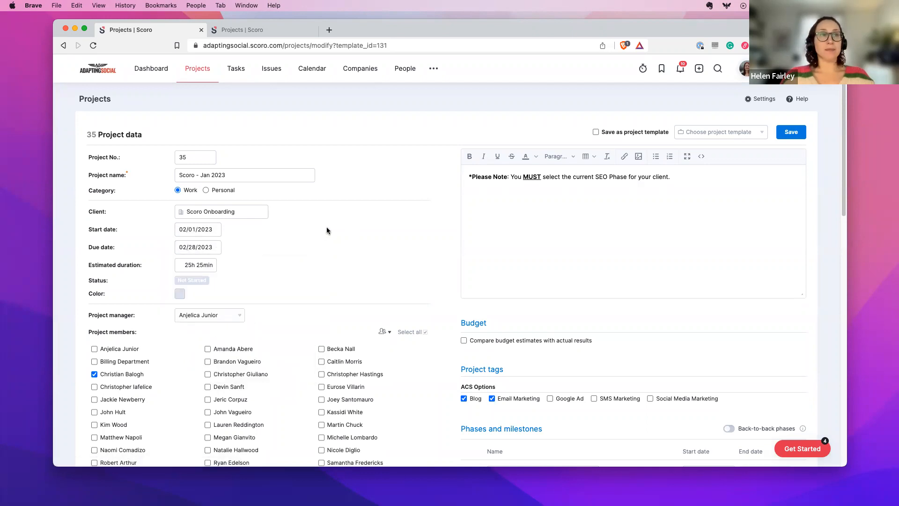
Step: Review the available project statuses and project manager choices without changing either selection
left_click(193, 281)
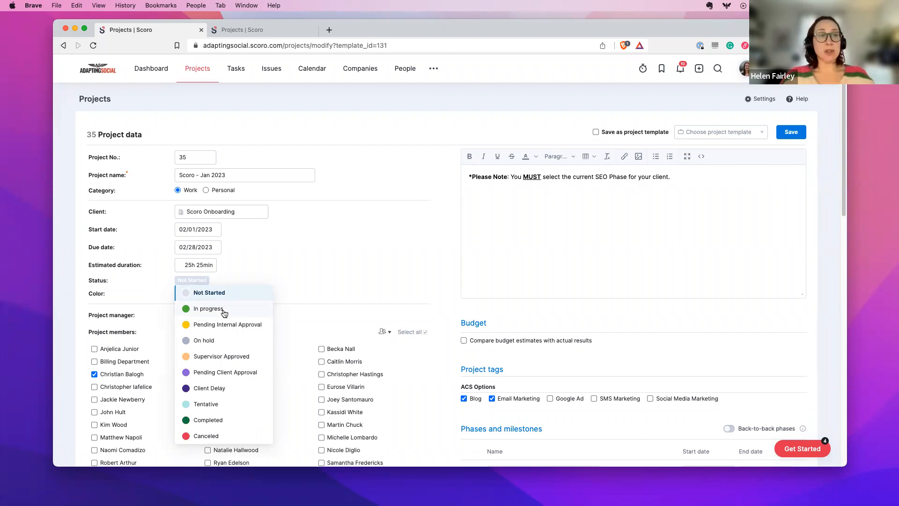
left_click(207, 287)
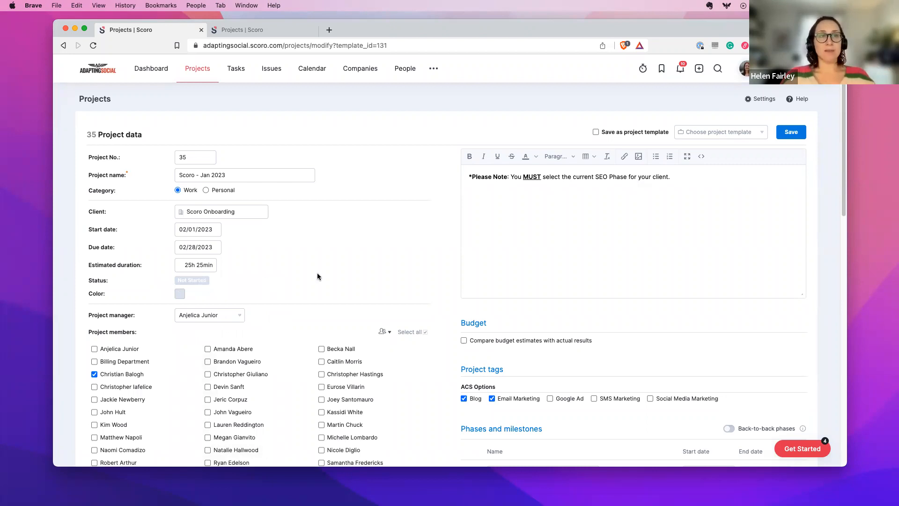
scroll(360, 268, "down", 3)
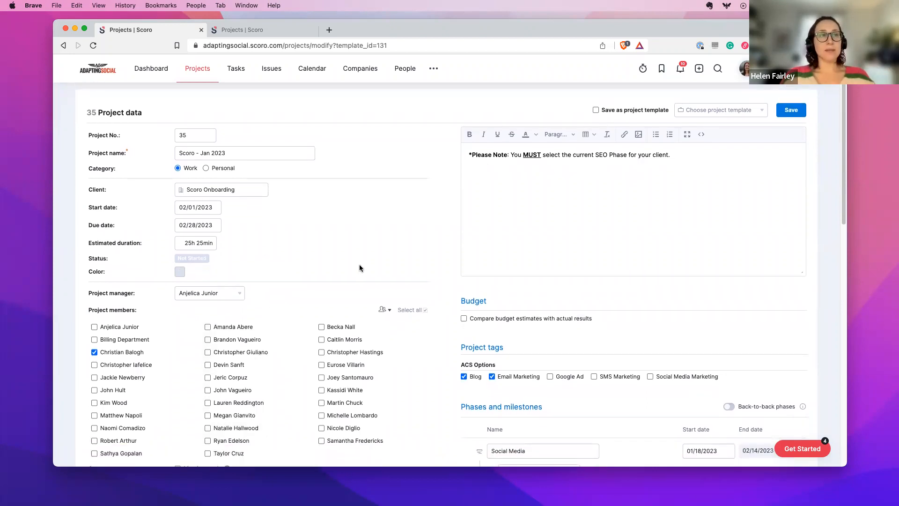
scroll(360, 267, "down", 2)
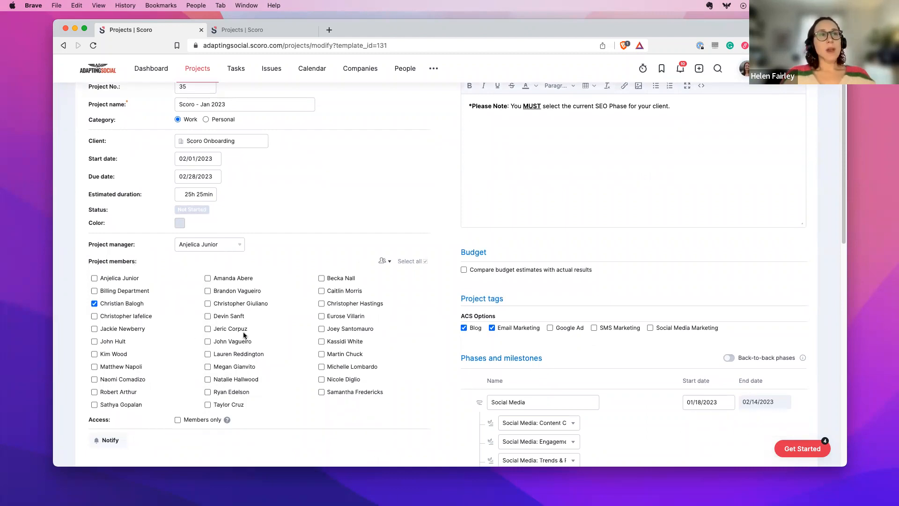
left_click(236, 246)
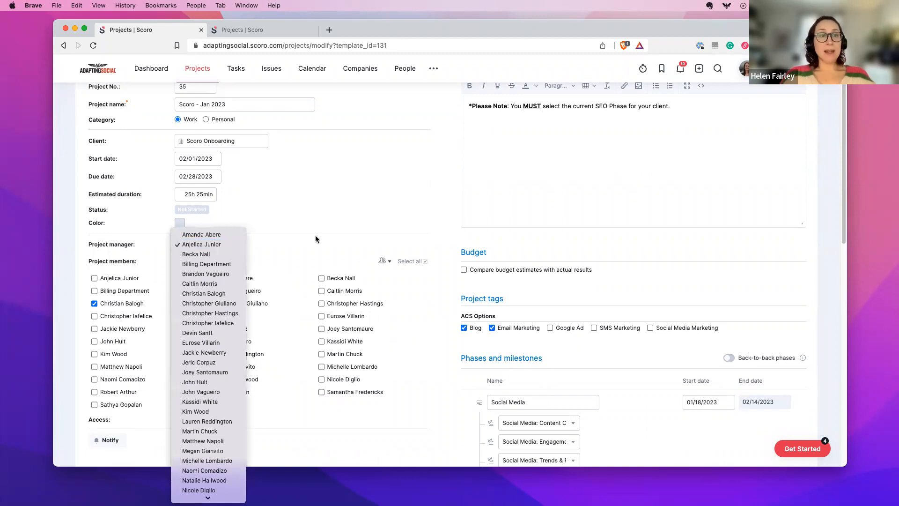
left_click(298, 220)
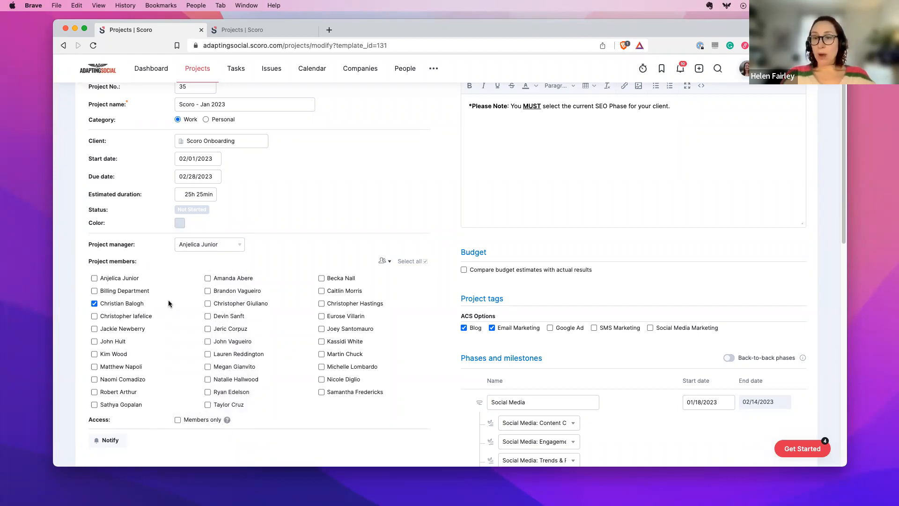
Step: Add the project manager to the project members and look over the remaining fields of the form
left_click(95, 278)
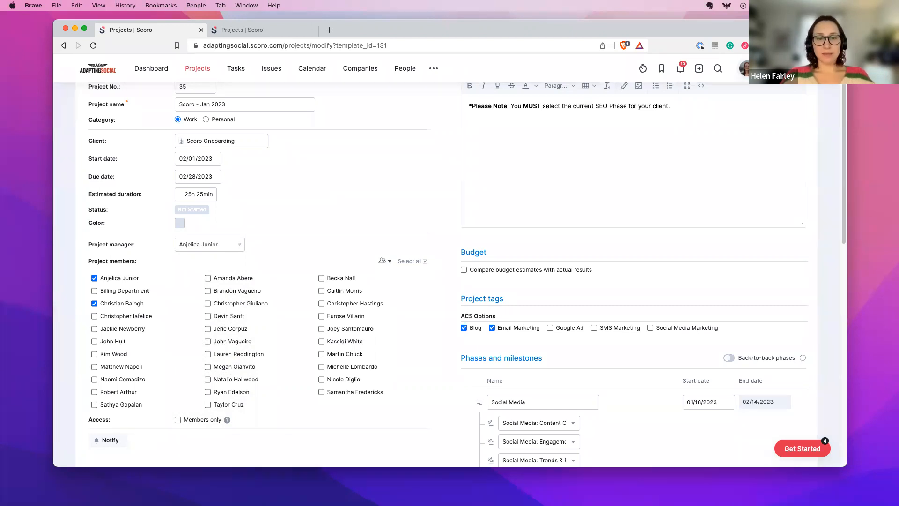
scroll(341, 201, "down", 15)
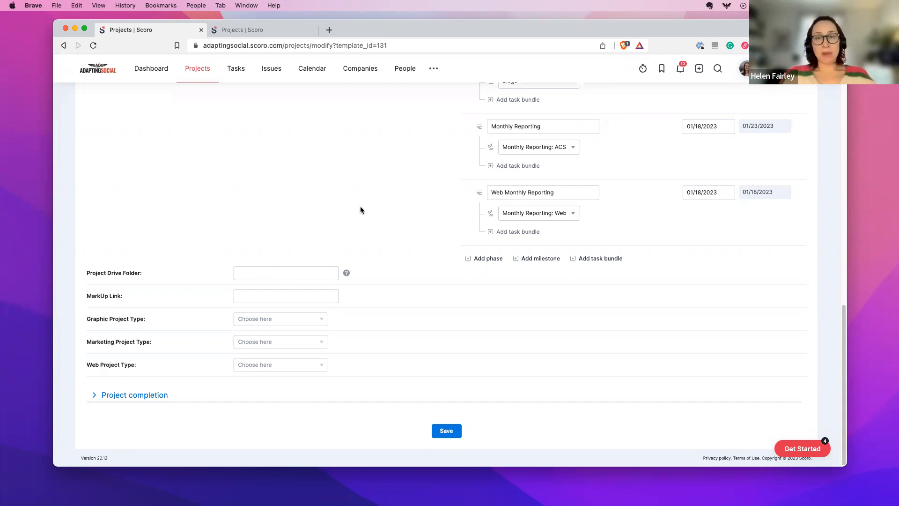
scroll(361, 209, "up", 15)
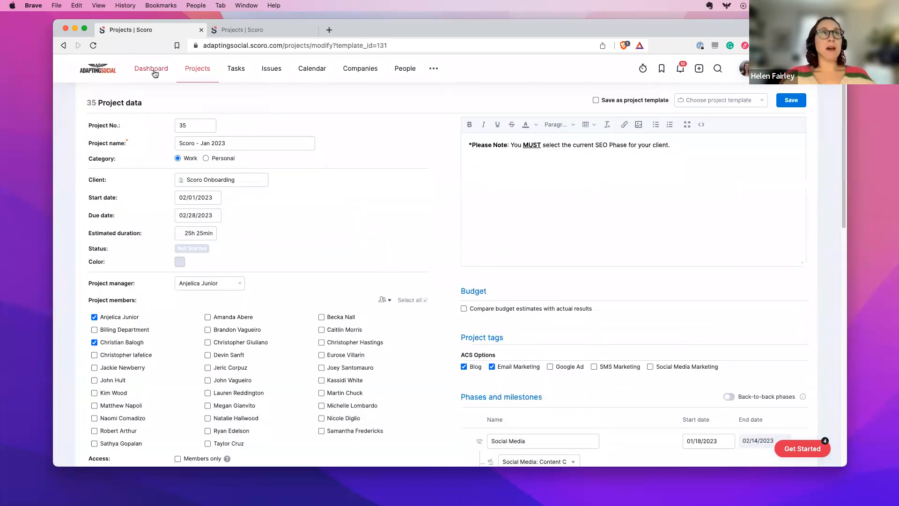
Step: Discard the unsaved project form and start a new project from the *ACS Project Template
left_click(200, 74)
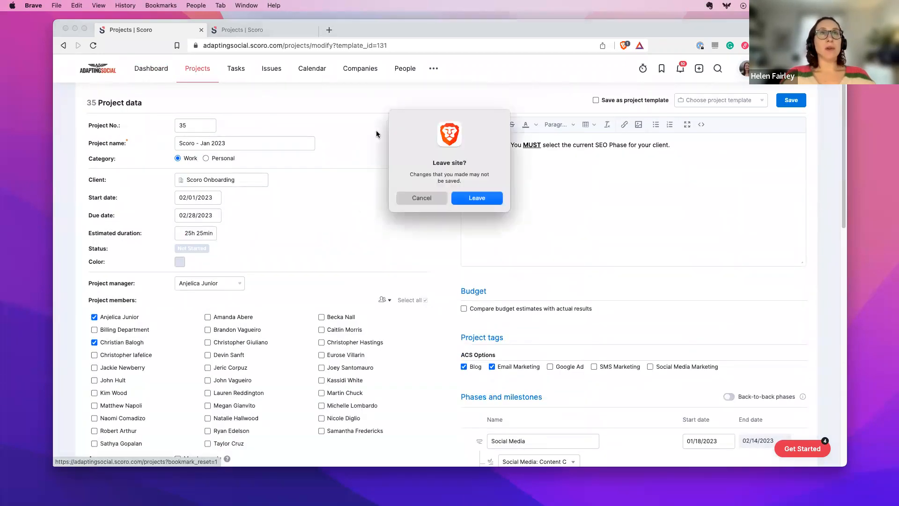
left_click(485, 201)
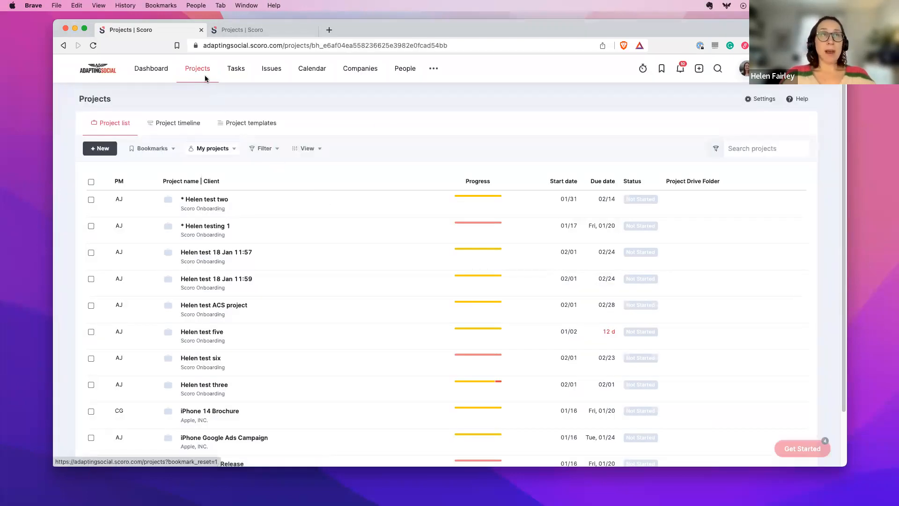
left_click(113, 127)
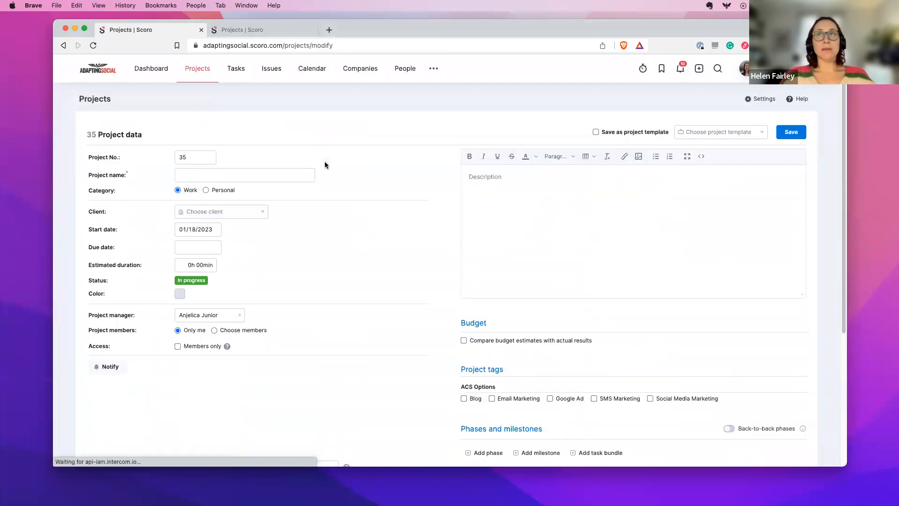
left_click(753, 136)
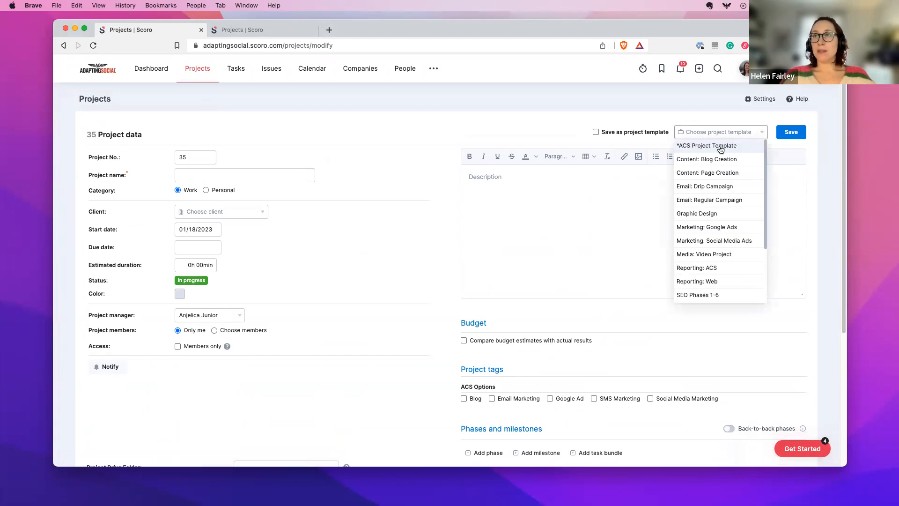
left_click(720, 149)
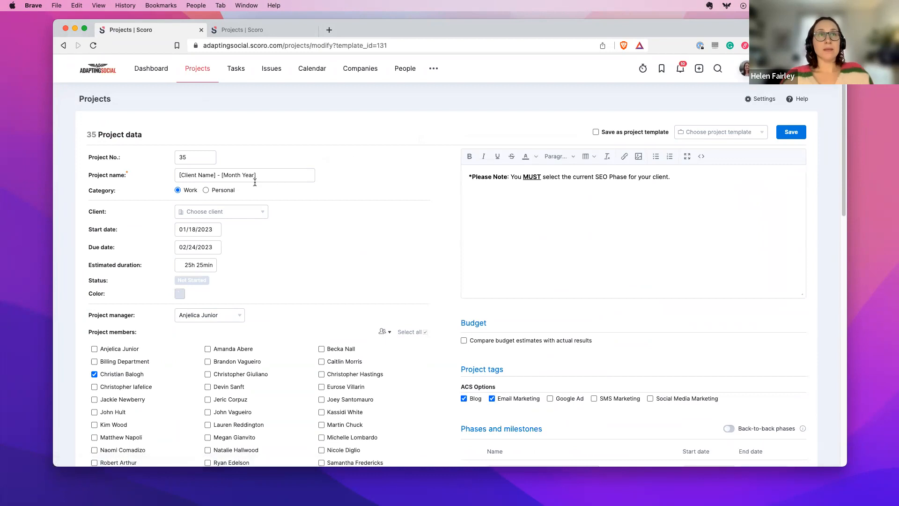
Step: Name the new ACS project "Scoro - Jan 2023" in place of the template's placeholder name
triple_click(280, 174)
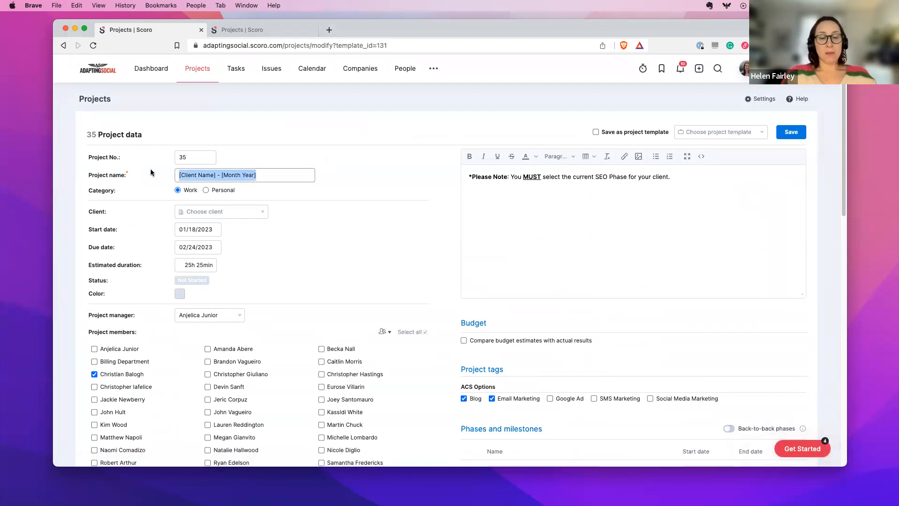
type("Scoro - ")
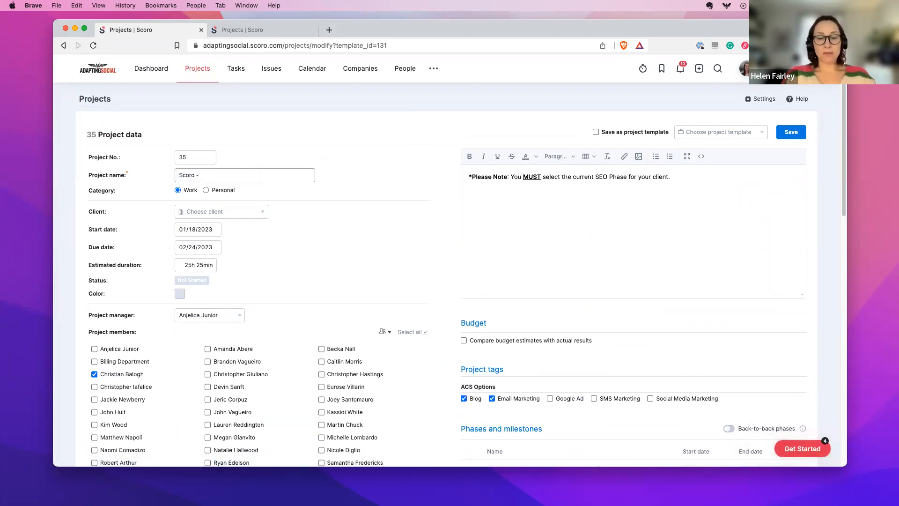
type("Jan 2023")
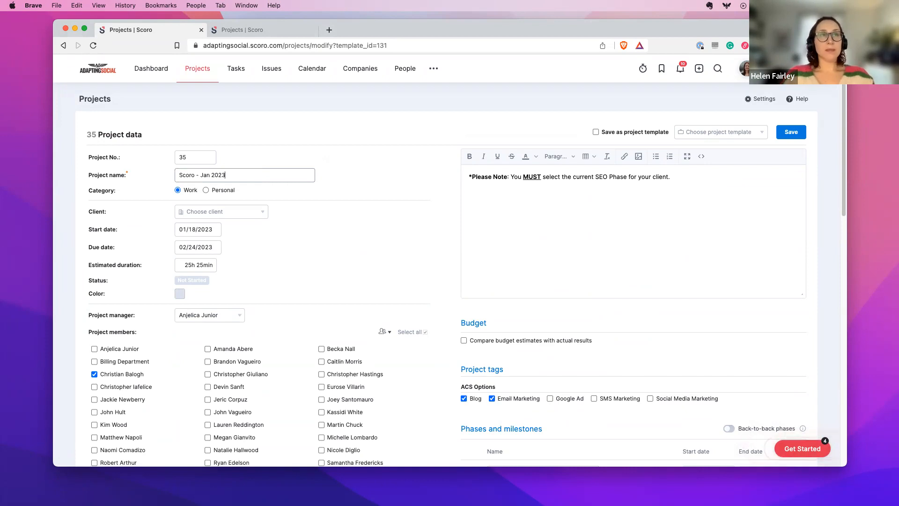
Step: Assign Scoro Onboarding as the client of the new project
left_click(206, 214)
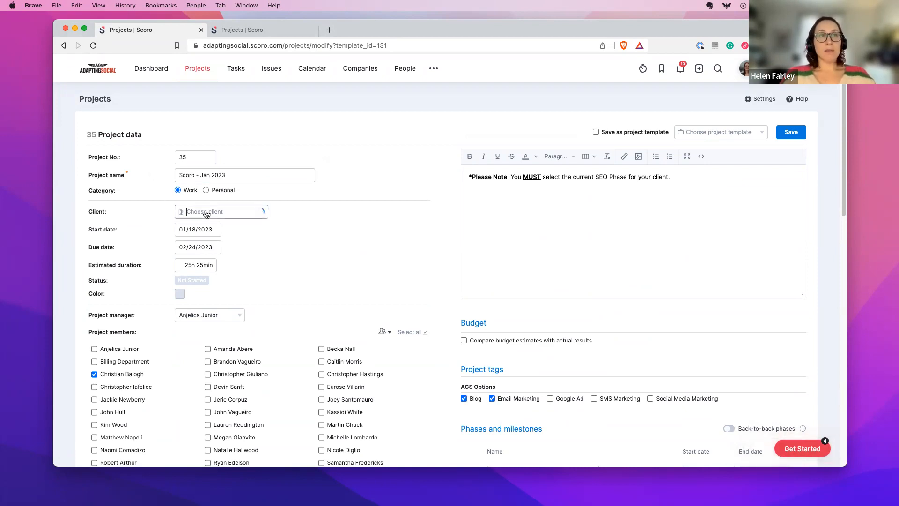
type("scor")
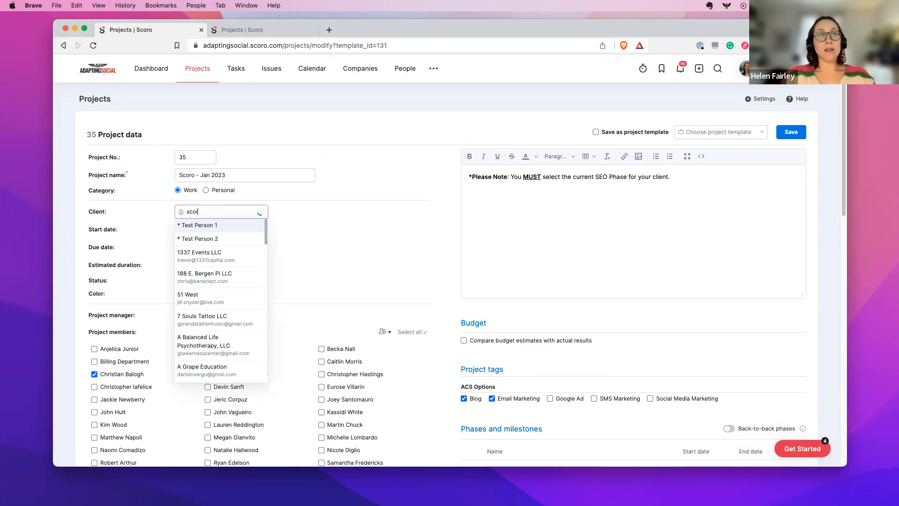
left_click(219, 228)
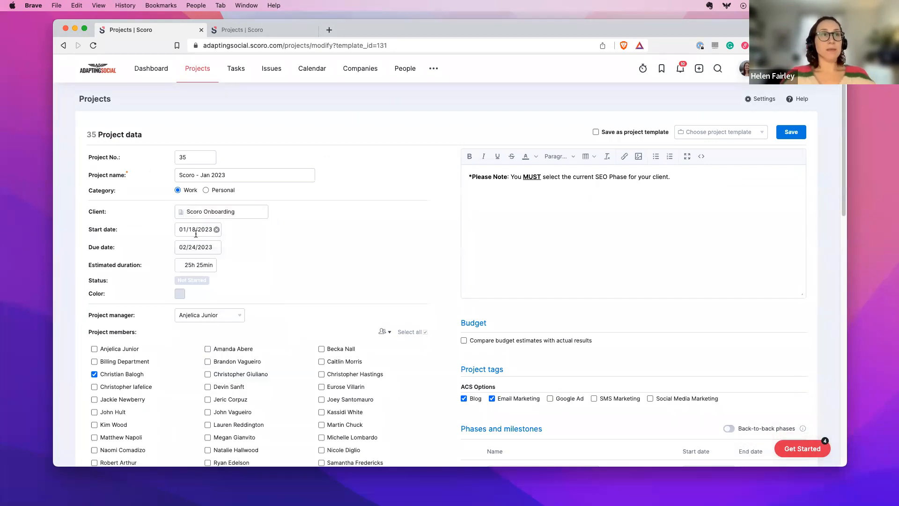
Step: Set the project's start date to 02/01/2023 and its due date to 02/28/2023
left_click(192, 230)
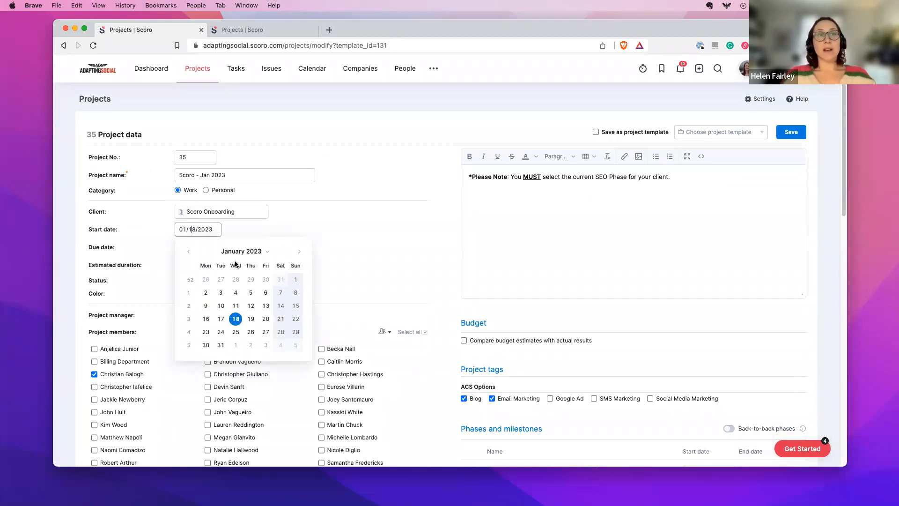
left_click(235, 348)
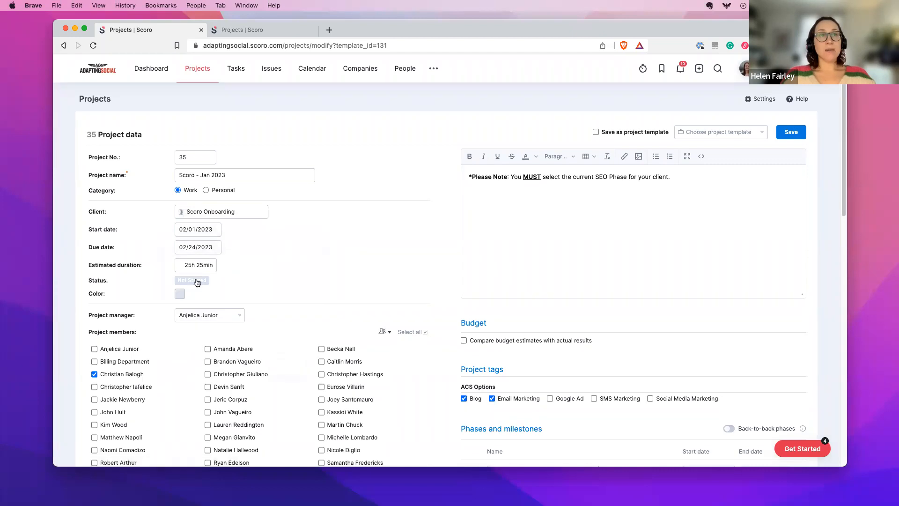
left_click(190, 250)
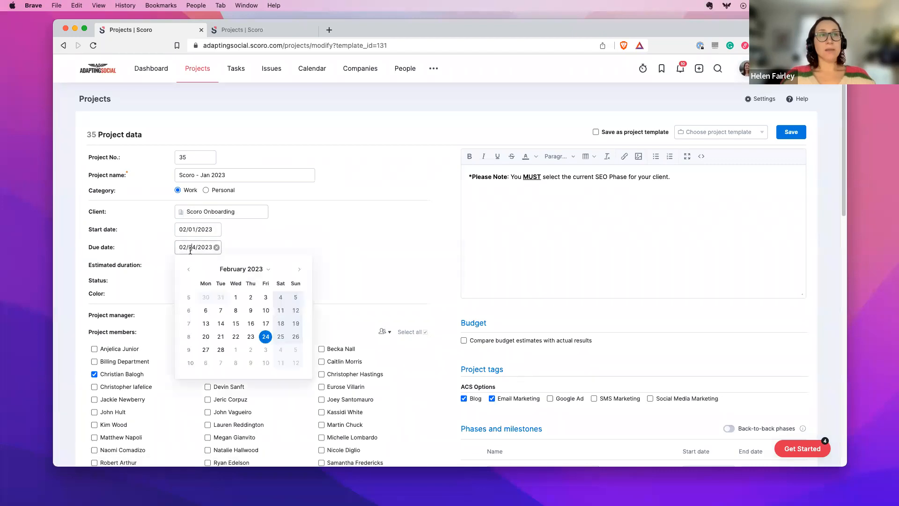
left_click(220, 350)
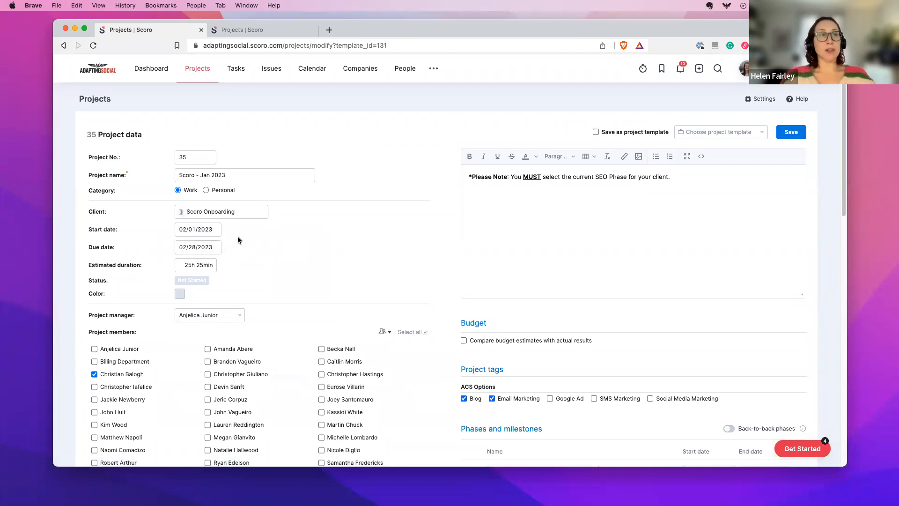
Step: Add the project manager to the project members and save the new project
scroll(252, 238, "down", 3)
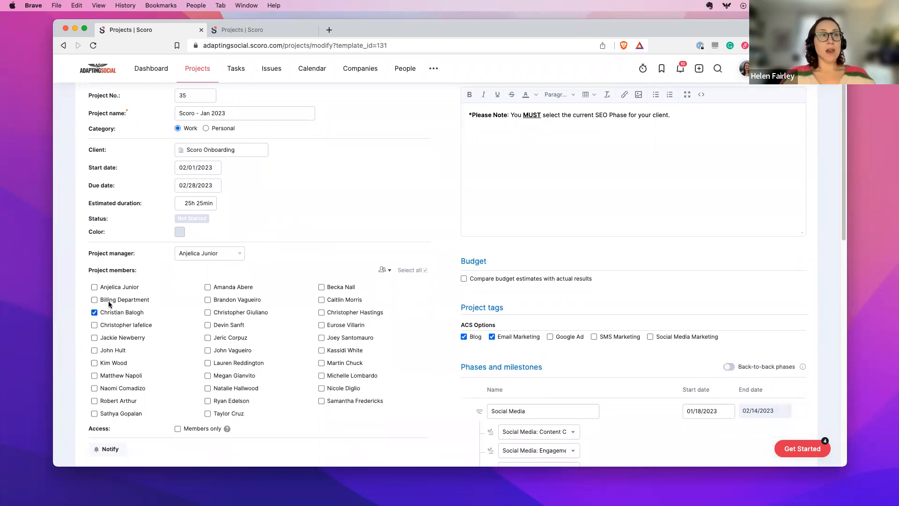
left_click(93, 288)
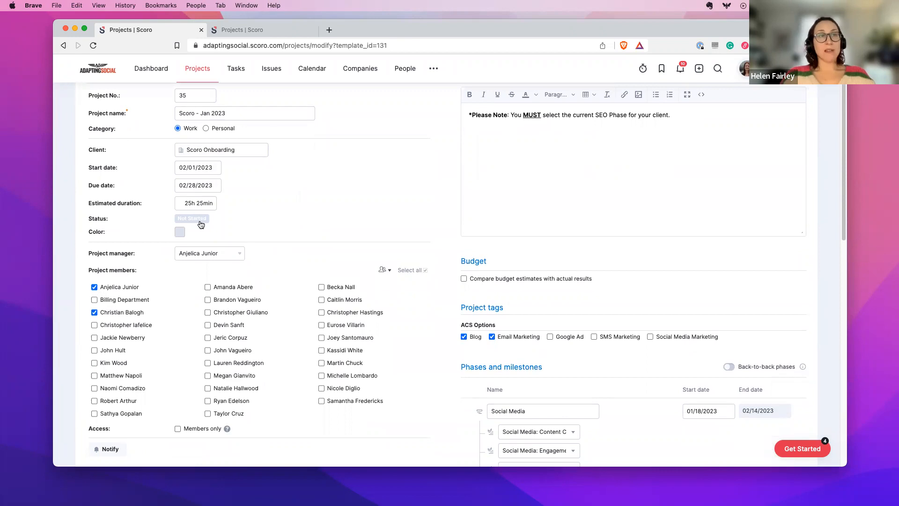
scroll(332, 222, "down", 15)
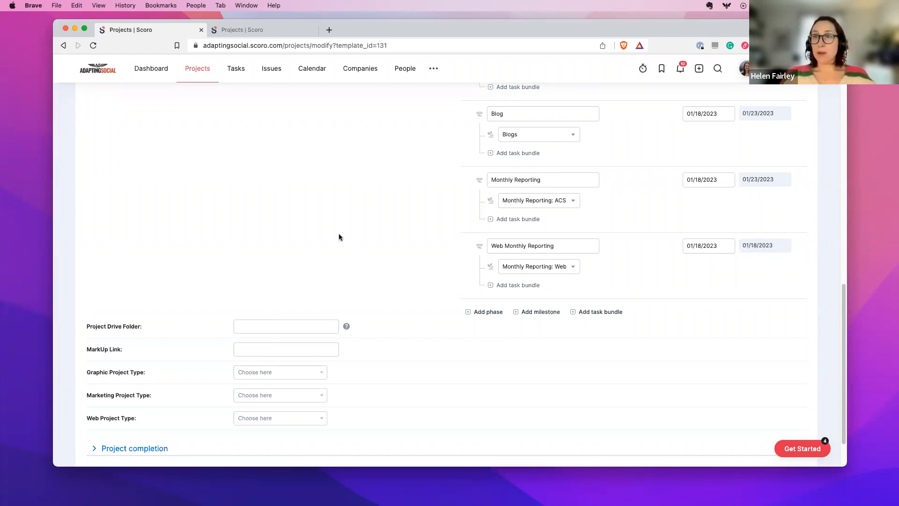
scroll(366, 253, "up", 10)
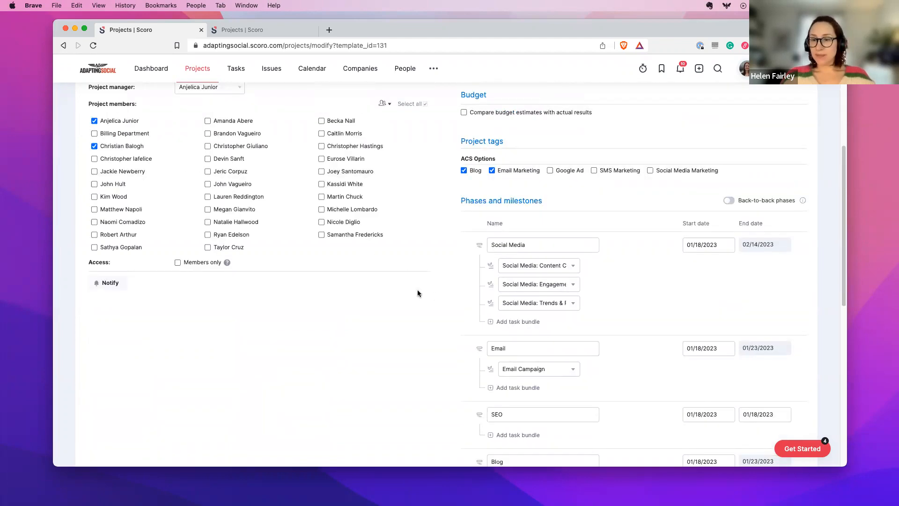
scroll(360, 293, "down", 5)
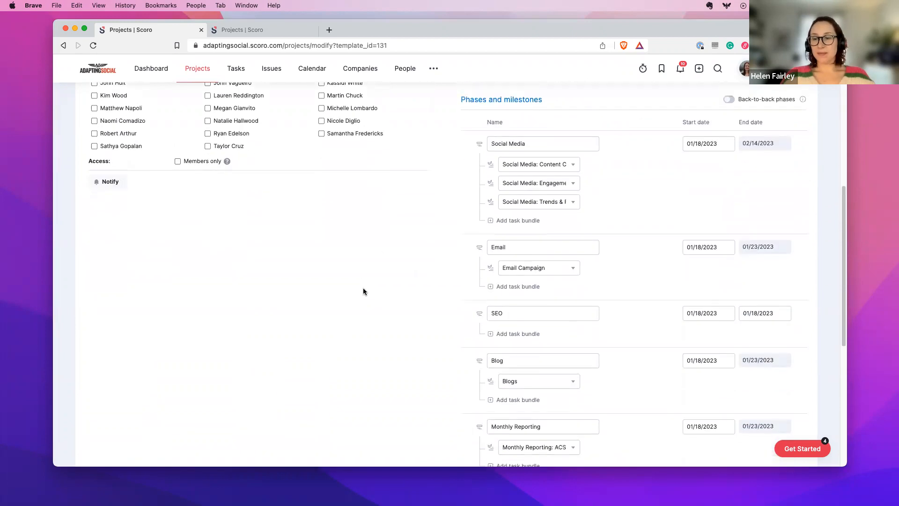
scroll(369, 284, "down", 6)
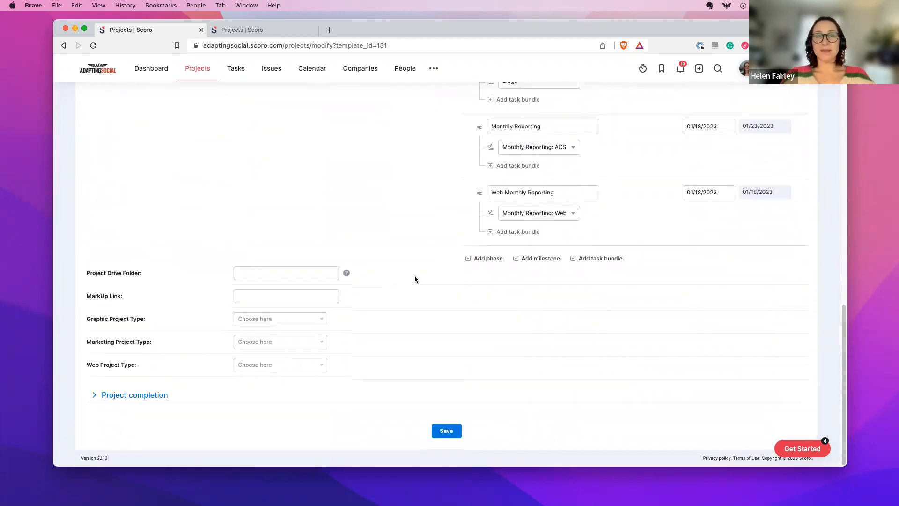
left_click(446, 432)
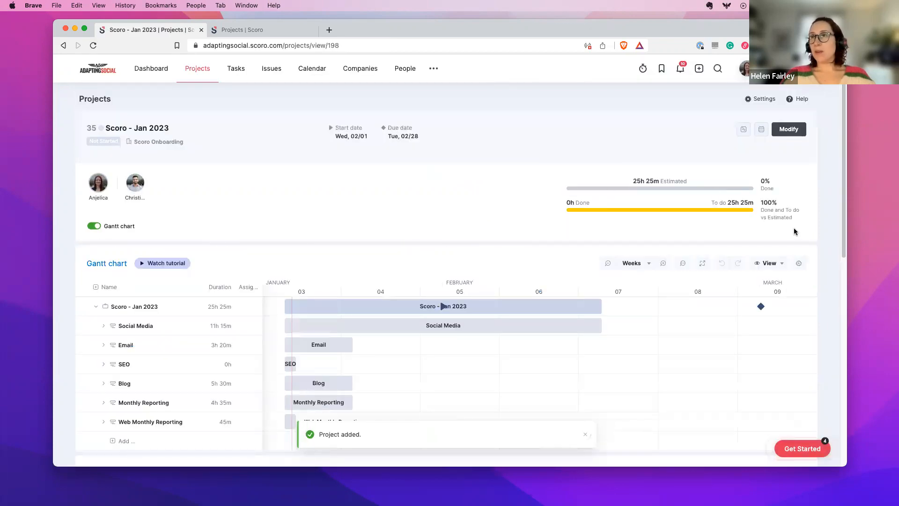
Step: Check the saved project's overview and its edit form, and return to the overview
scroll(825, 237, "down", 1)
scroll(825, 240, "down", 1)
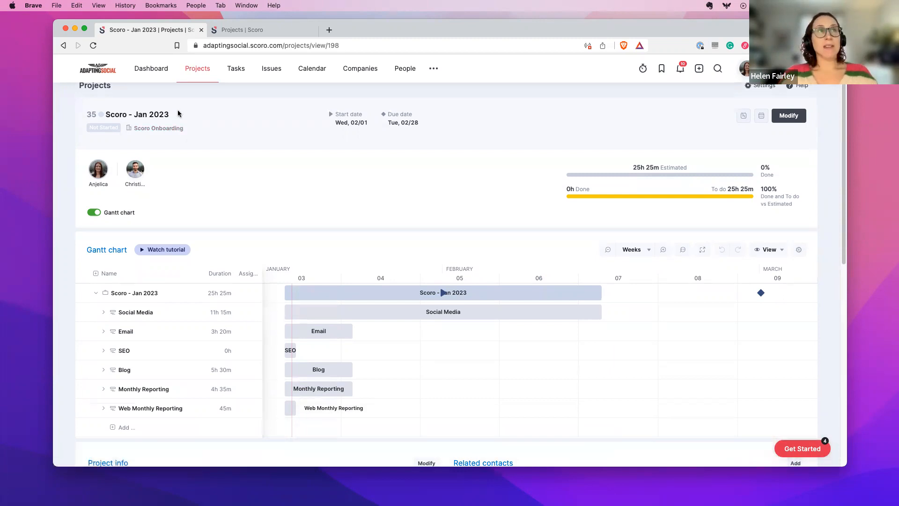
left_click_drag(106, 111, 170, 113)
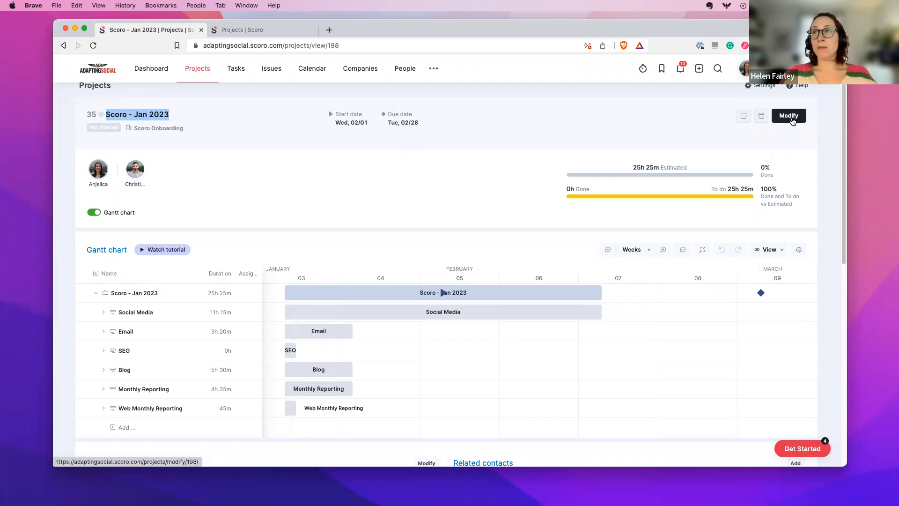
left_click(791, 117)
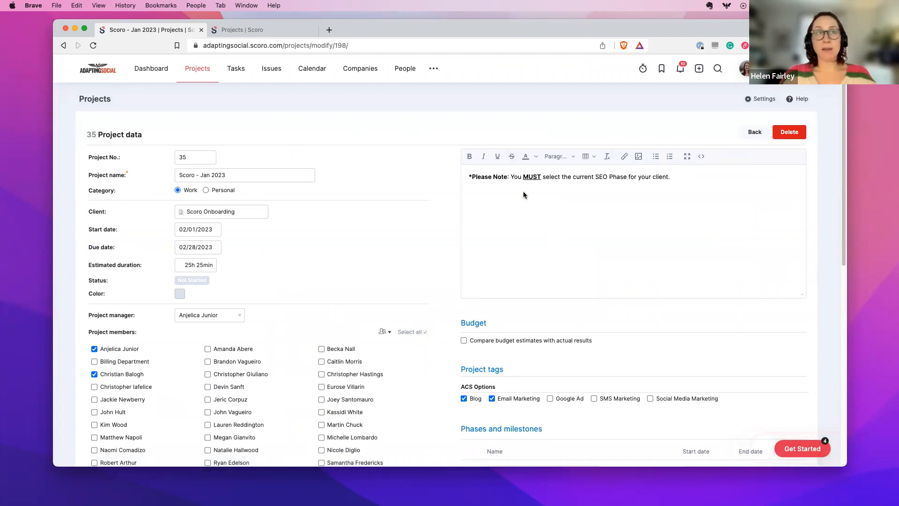
left_click(752, 133)
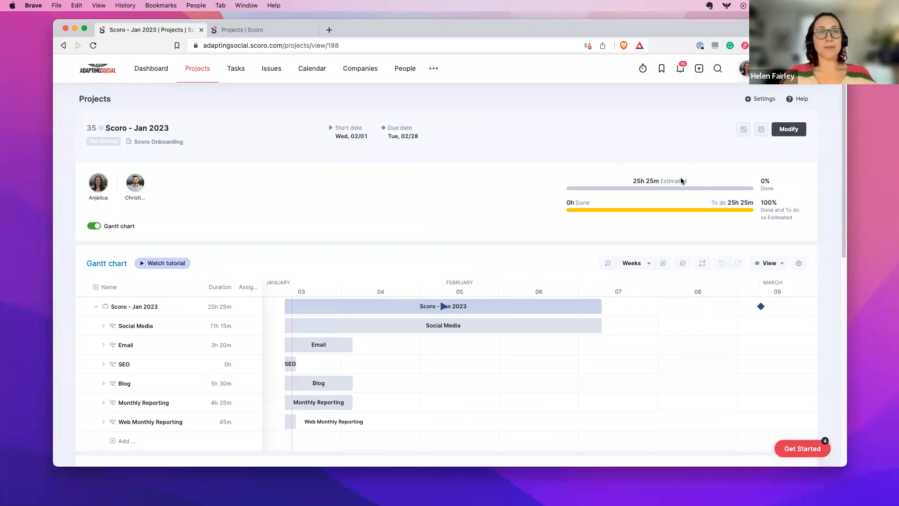
Step: Hide the Gantt chart to view the project details and planned activities without it, and show it again
scroll(818, 210, "down", 2)
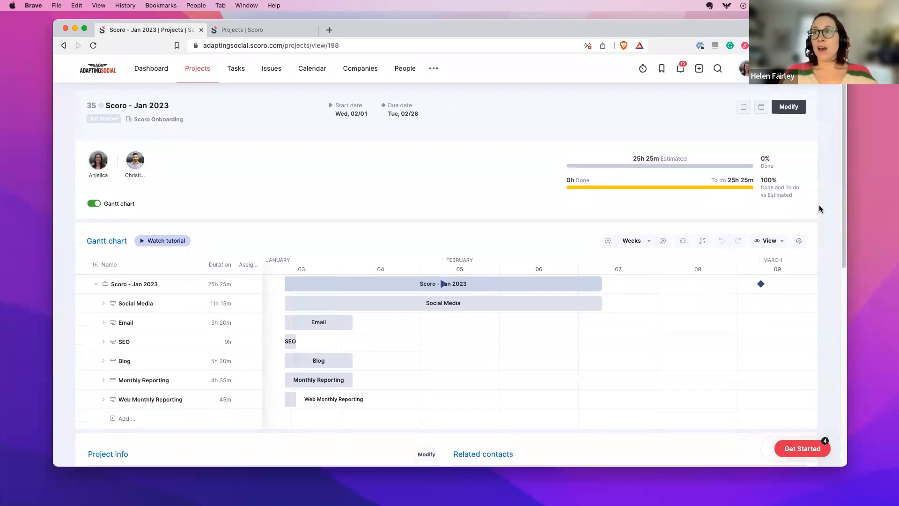
scroll(818, 208, "down", 1)
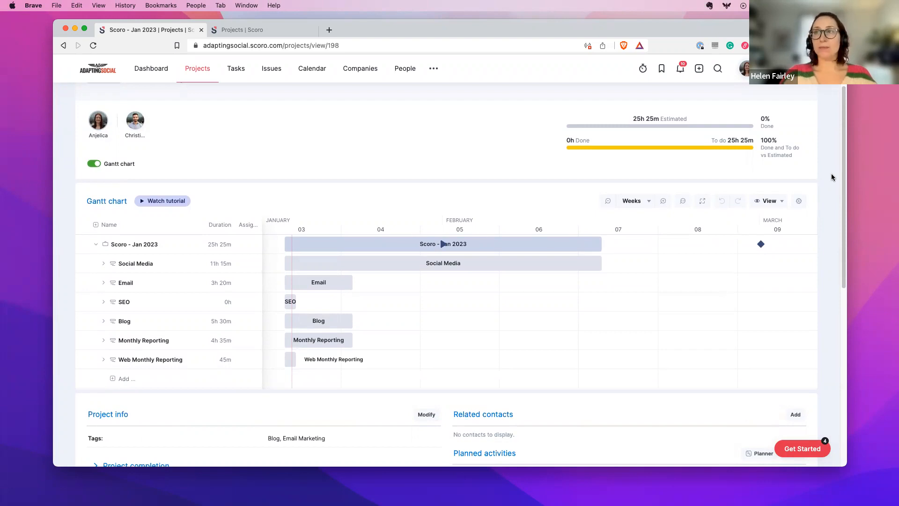
left_click(94, 164)
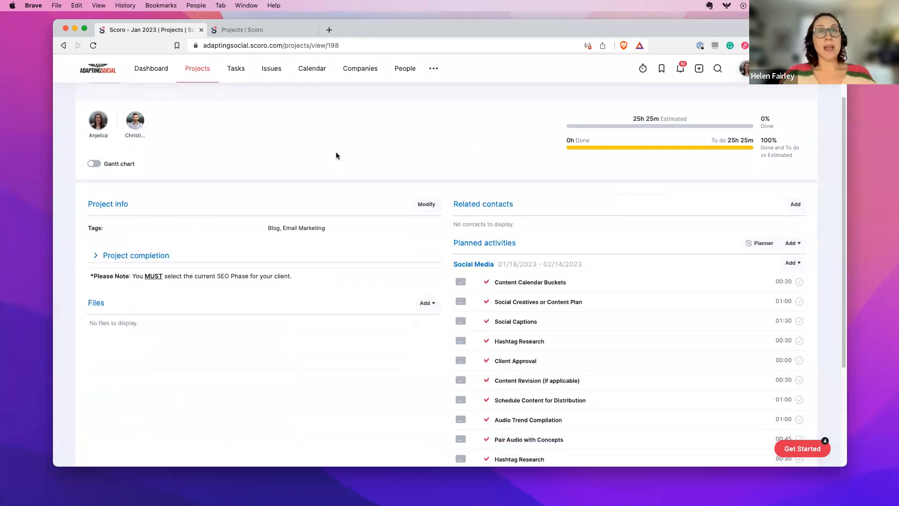
scroll(375, 153, "up", 3)
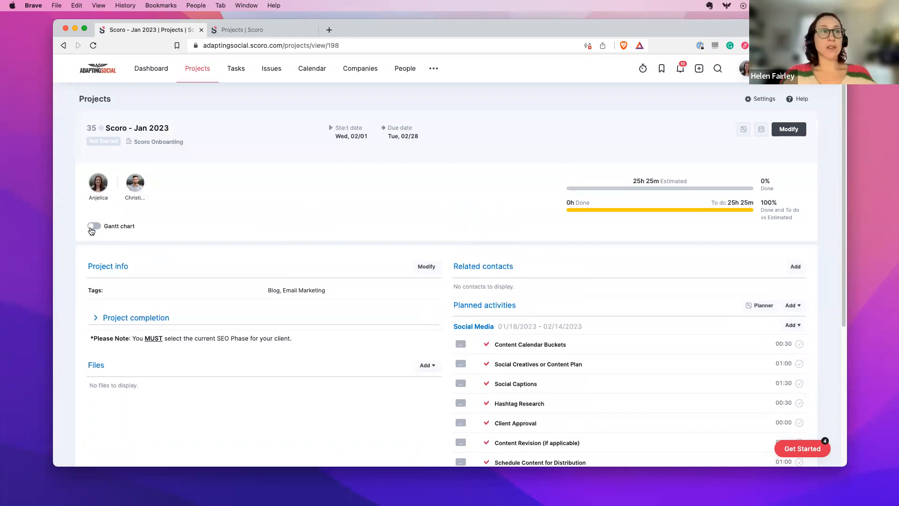
left_click(93, 227)
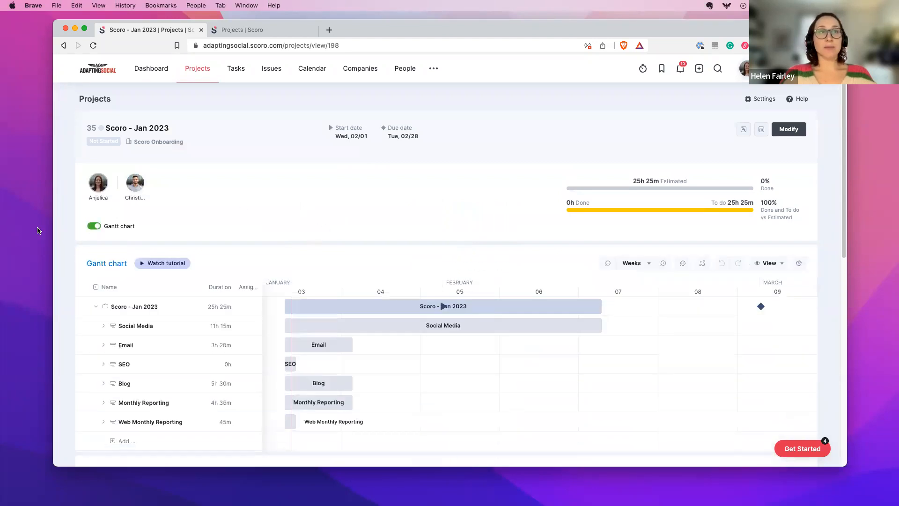
scroll(562, 281, "down", 1)
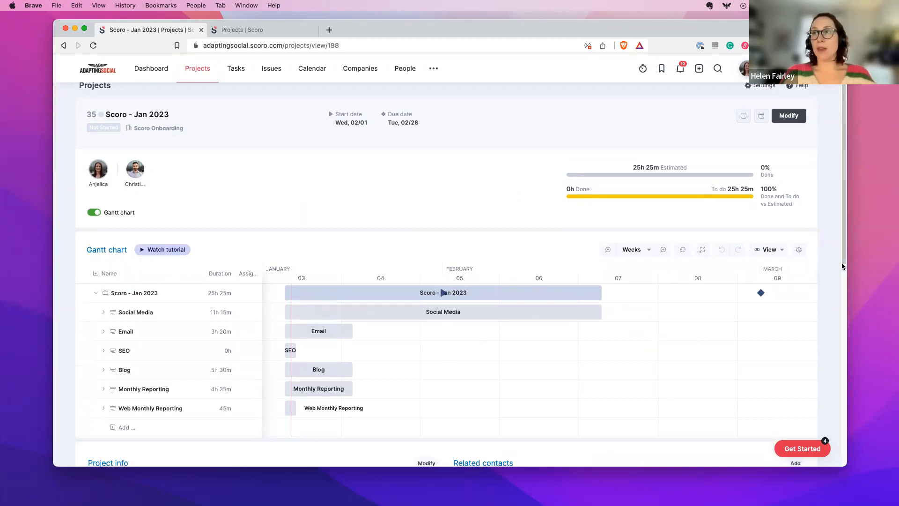
Step: View the Gantt chart timeline in Days and return its scale to Weeks
scroll(824, 276, "down", 4)
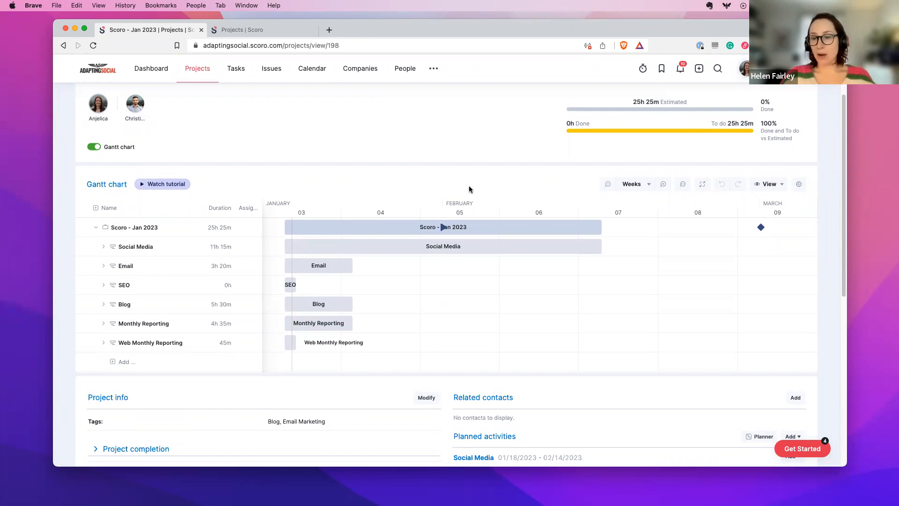
left_click_drag(845, 272, 844, 272)
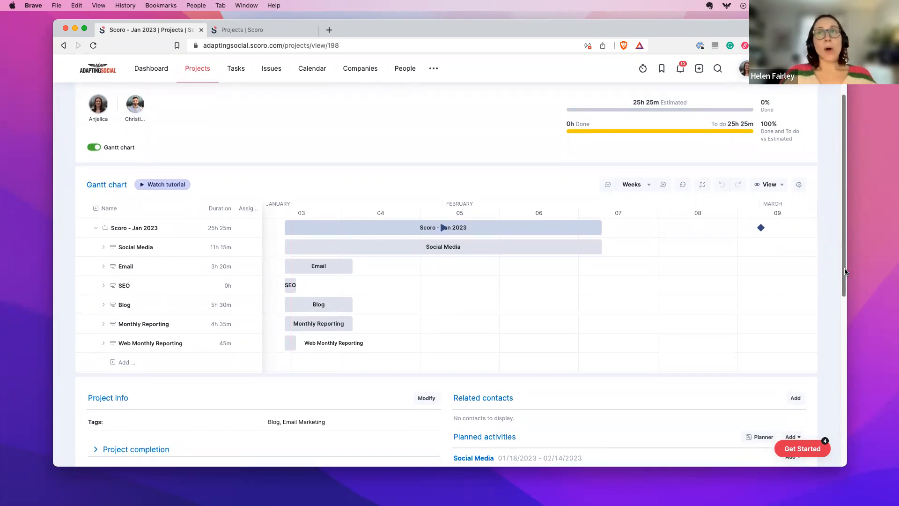
left_click(650, 190)
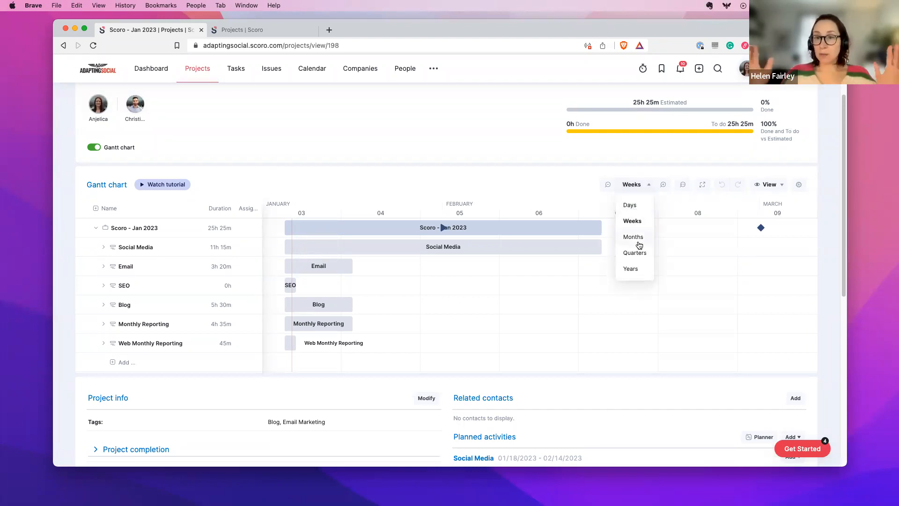
left_click(631, 205)
left_click_drag(582, 374, 406, 371)
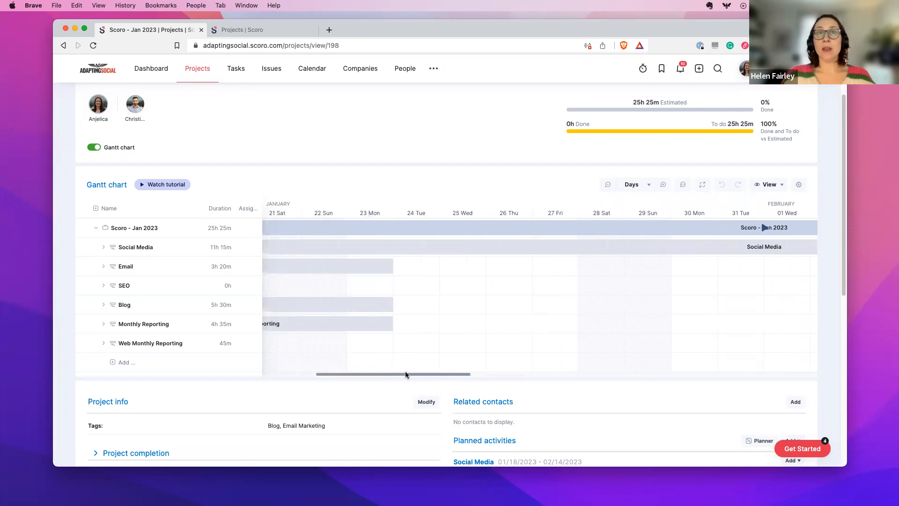
left_click(648, 185)
left_click(632, 221)
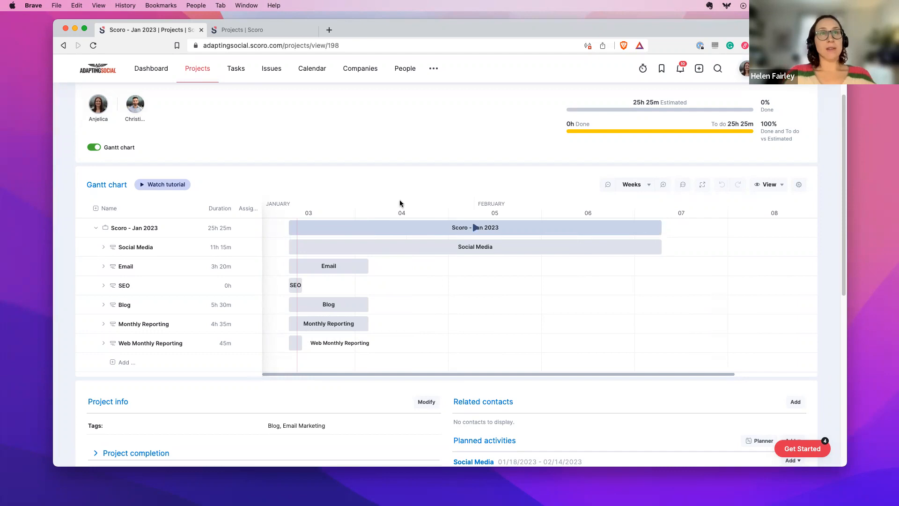
Step: Check the project's start and due dates, and expand and collapse the Social Media and Email phases in the Gantt chart
scroll(401, 203, "up", 3)
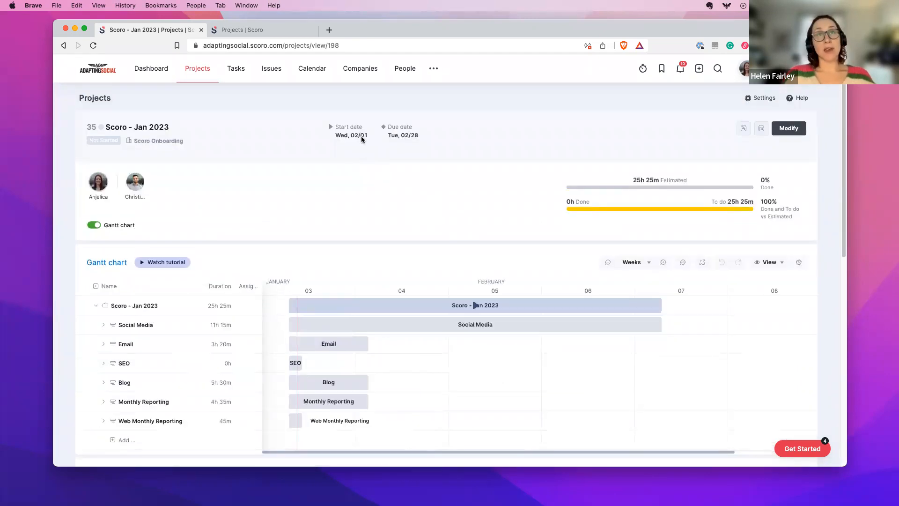
left_click_drag(843, 244, 841, 288)
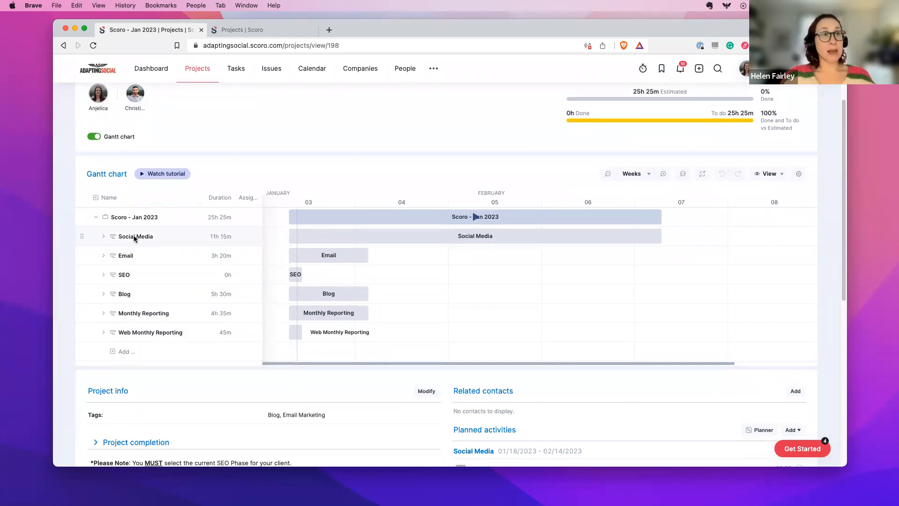
left_click(103, 238)
left_click(104, 238)
left_click(102, 258)
left_click(102, 258)
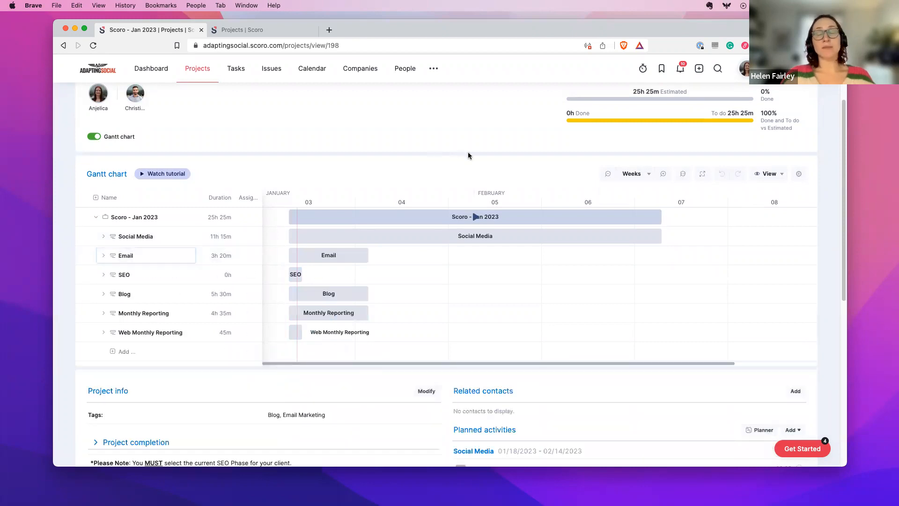
Step: Shift the whole Scoro - Jan 2023 project in the Gantt chart to start on February 1 using the Days scale, and save
left_click(304, 220)
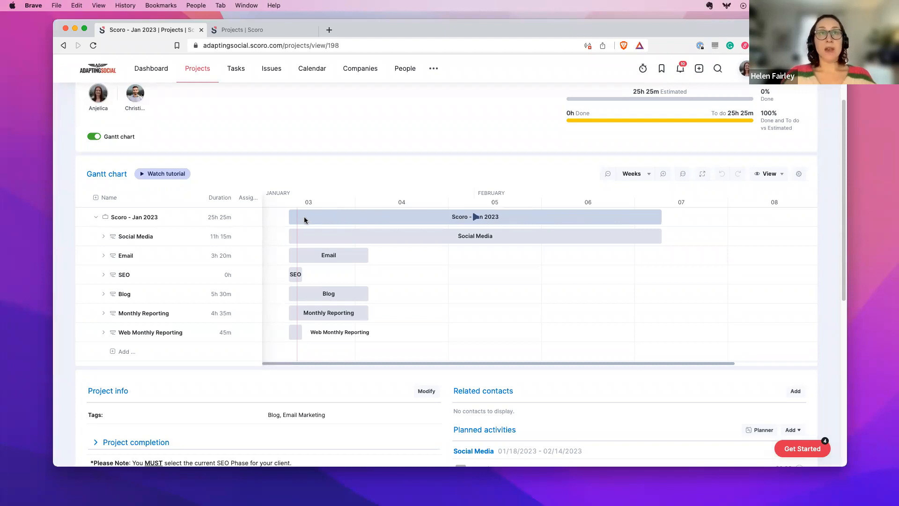
left_click_drag(305, 220, 478, 219)
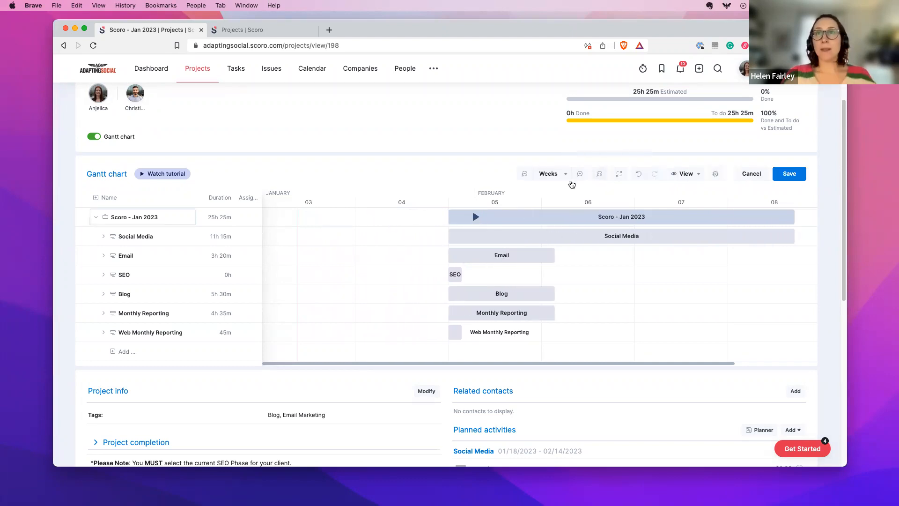
left_click(565, 176)
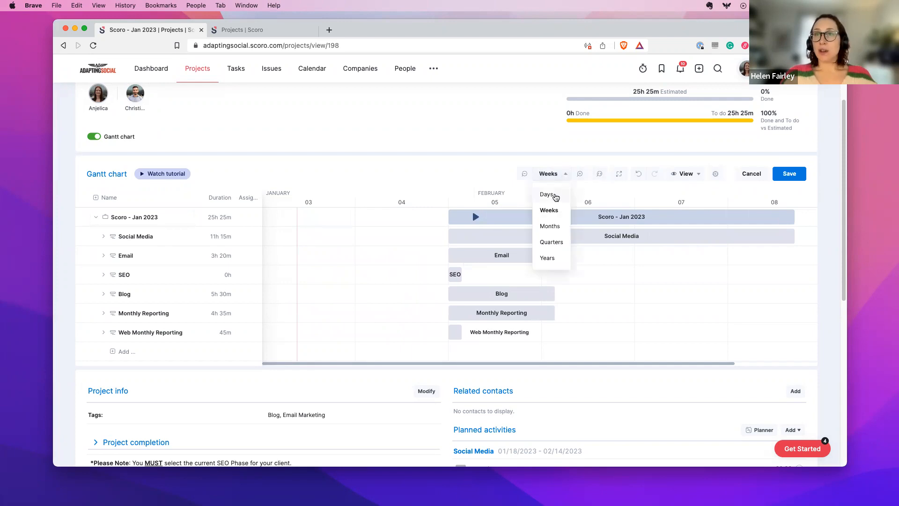
left_click(554, 195)
left_click_drag(497, 364, 433, 364)
left_click_drag(325, 217, 423, 219)
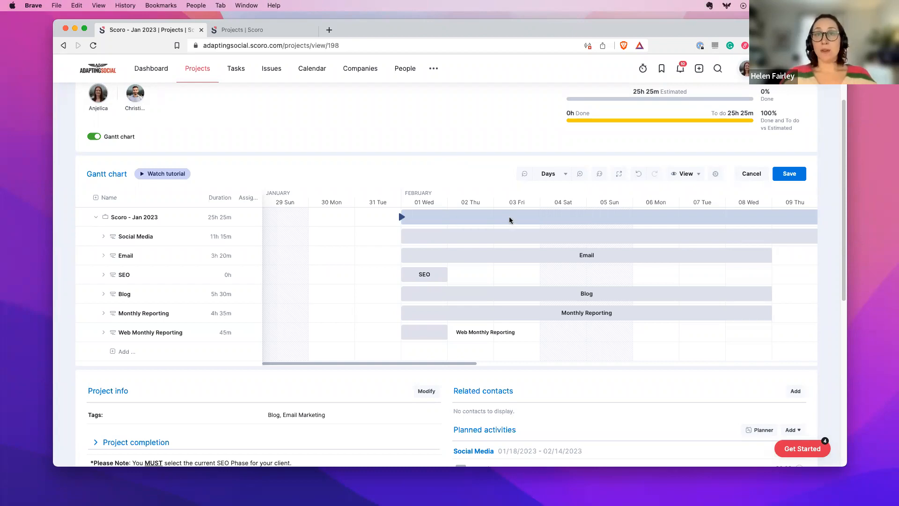
mouse_move(510, 220)
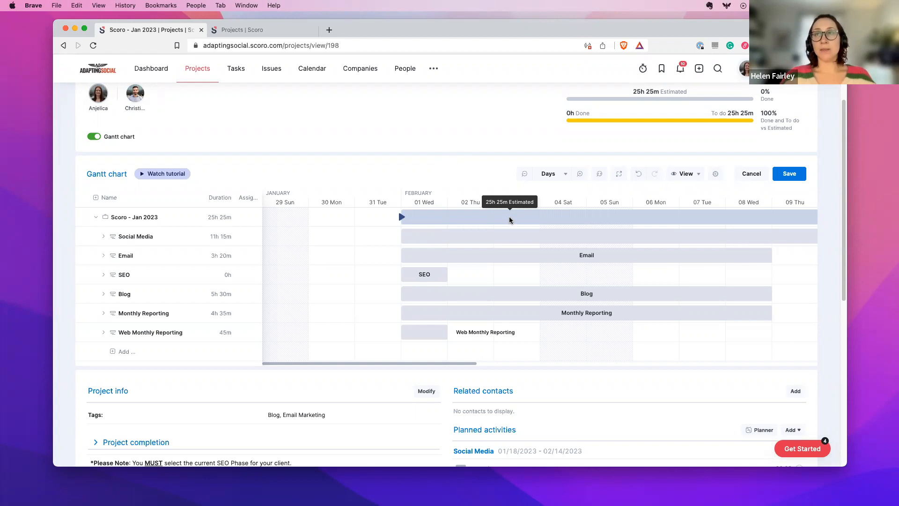
left_click(790, 178)
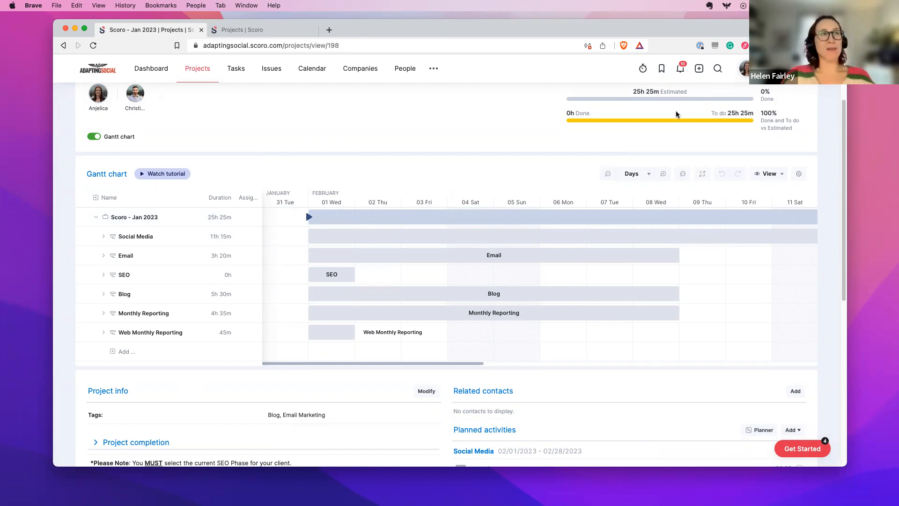
Step: Check the tasks inside the Social Media and Email phases on the timeline, and collapse both phases
left_click(103, 237)
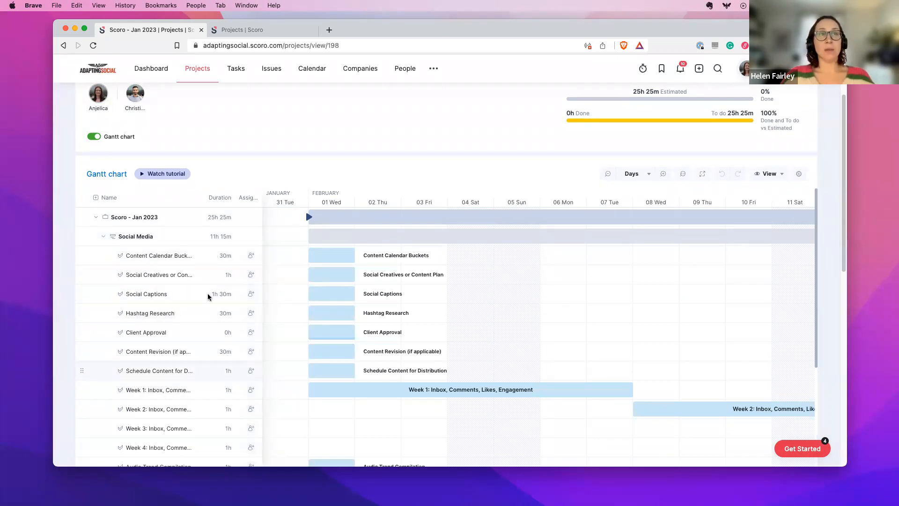
left_click(103, 236)
left_click(103, 256)
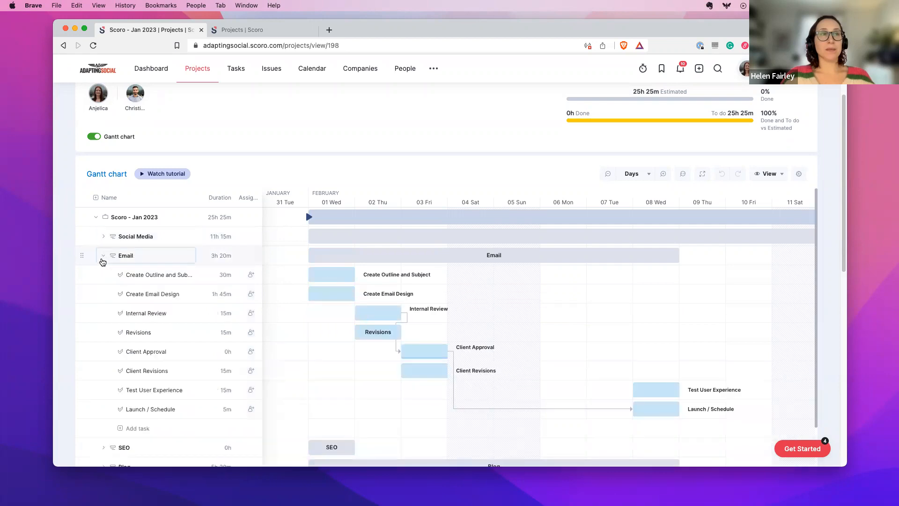
left_click(103, 257)
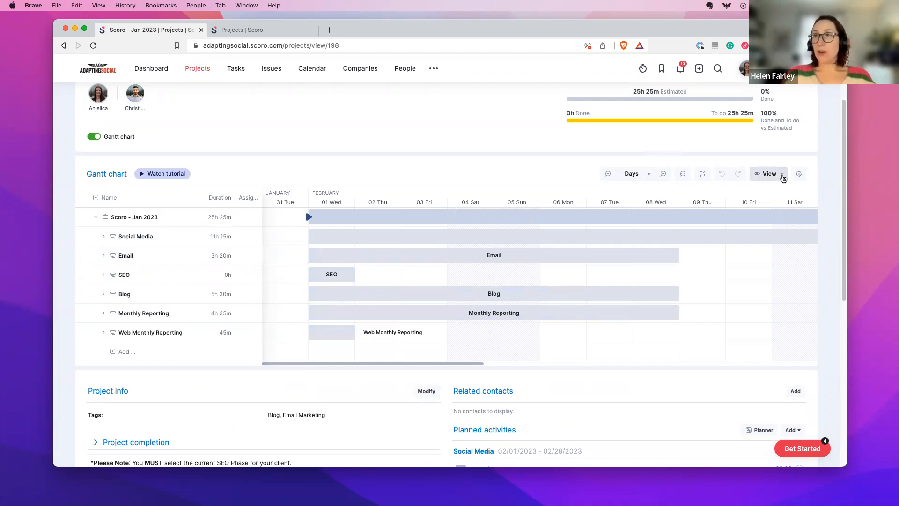
Step: Show the Start date and Due date columns in the Gantt chart with Social Media expanded, and widen the table to fit them
left_click(782, 176)
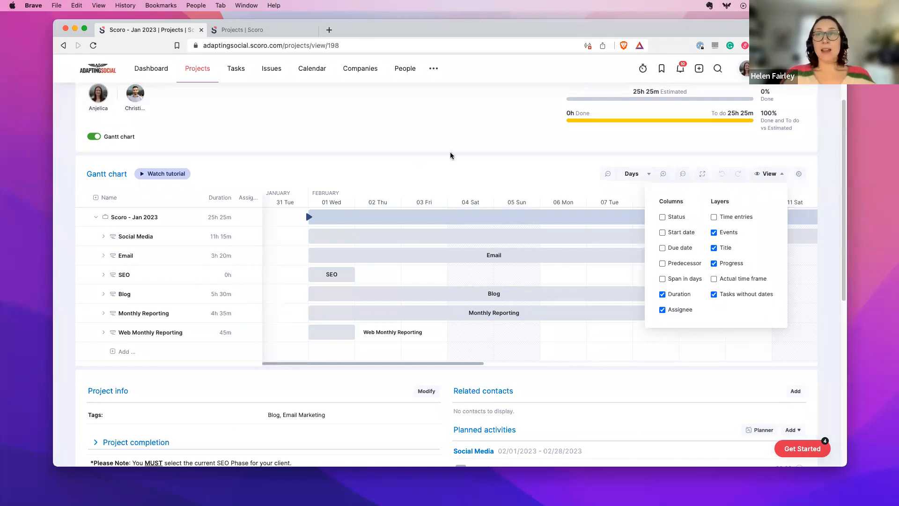
left_click(103, 237)
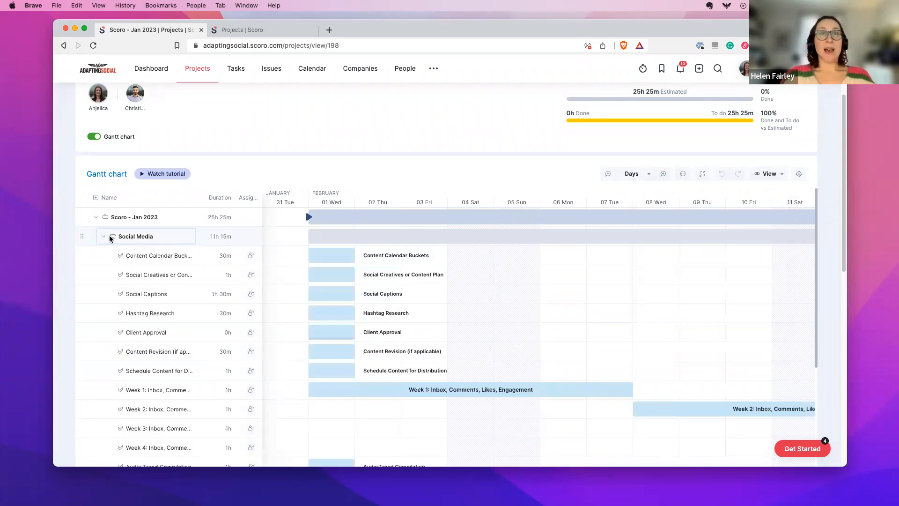
mouse_move(361, 254)
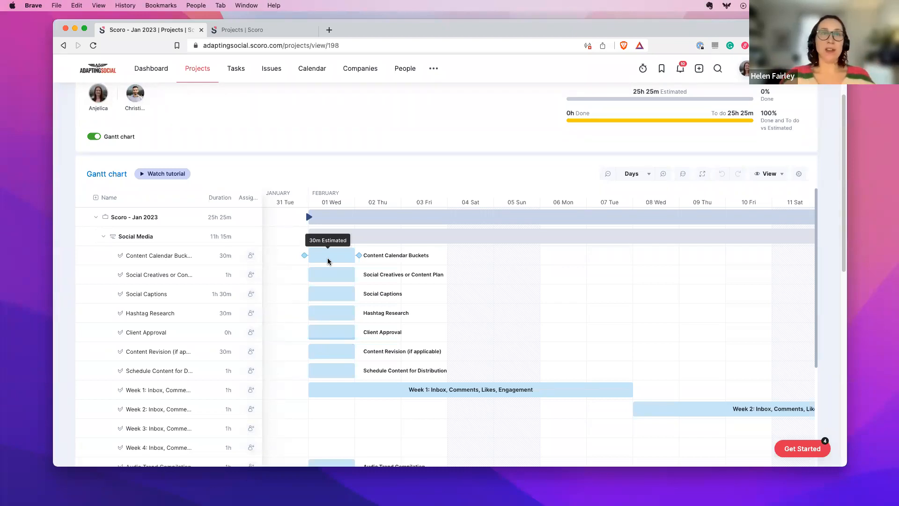
left_click(782, 181)
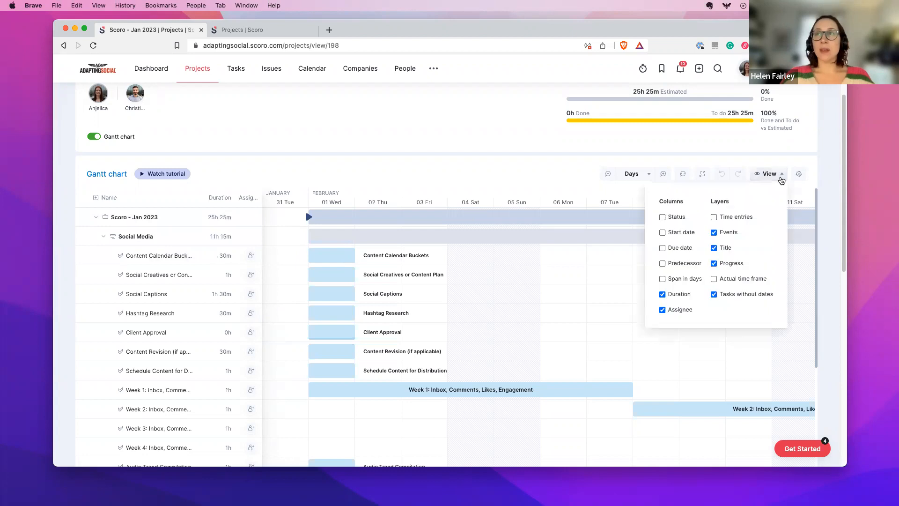
left_click(662, 233)
left_click(662, 249)
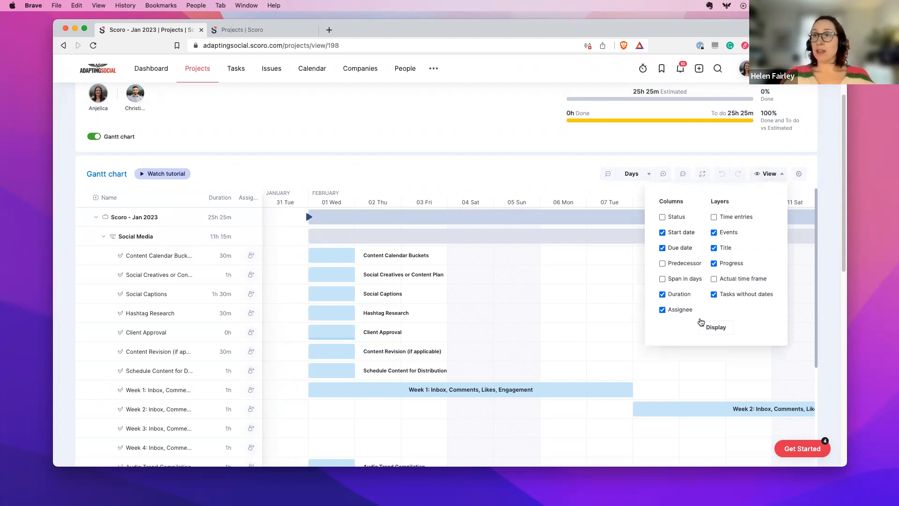
left_click(716, 328)
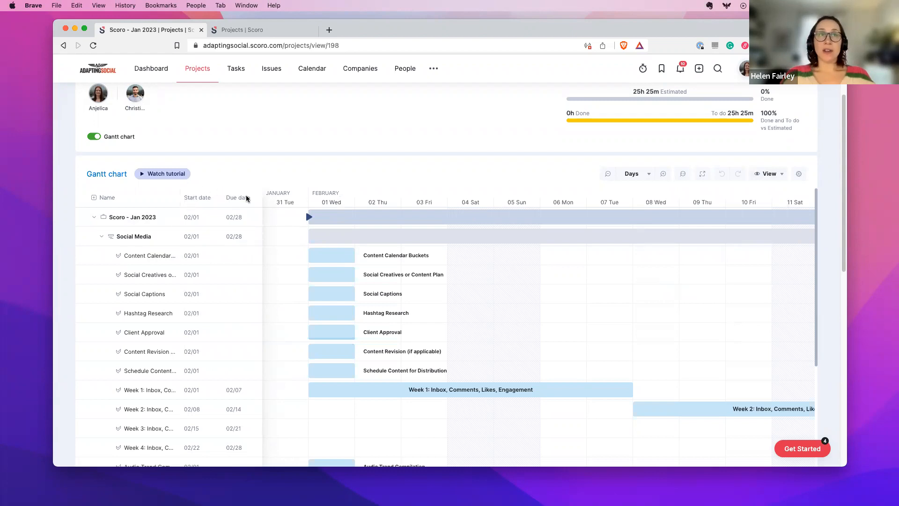
left_click_drag(262, 230, 364, 230)
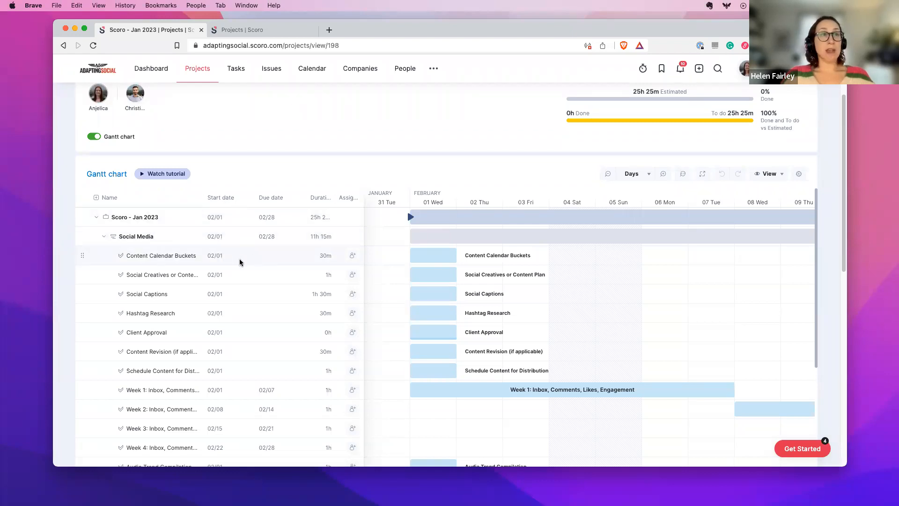
Step: Open the start and due dates of the Content Calendar Buckets task for editing and leave them
double_click(215, 256)
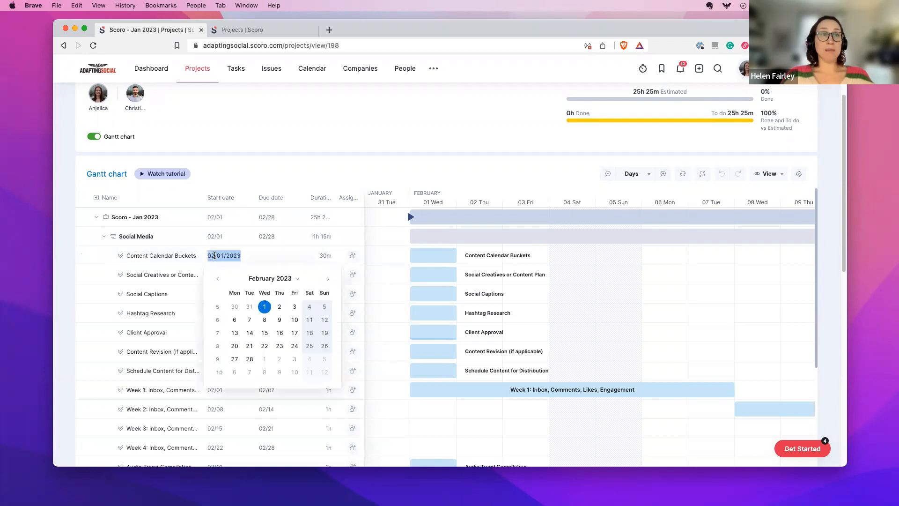
double_click(264, 255)
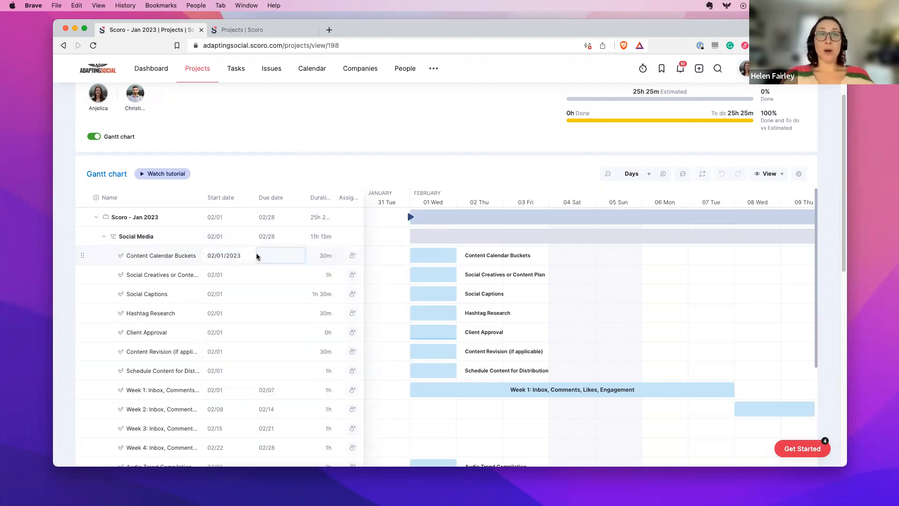
left_click(357, 125)
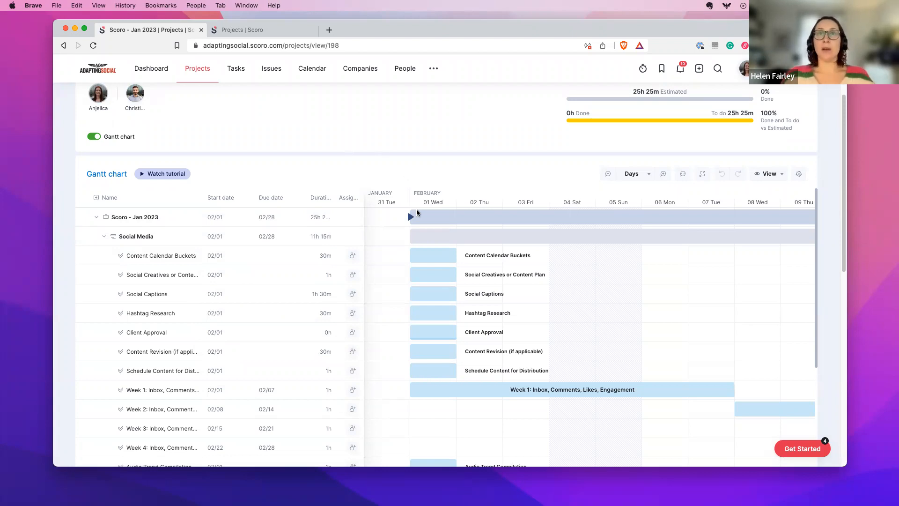
Step: Move the Content Calendar Buckets task to 02/02 and back to 02/01, and collapse the Social Media phase
left_click_drag(435, 256, 484, 257)
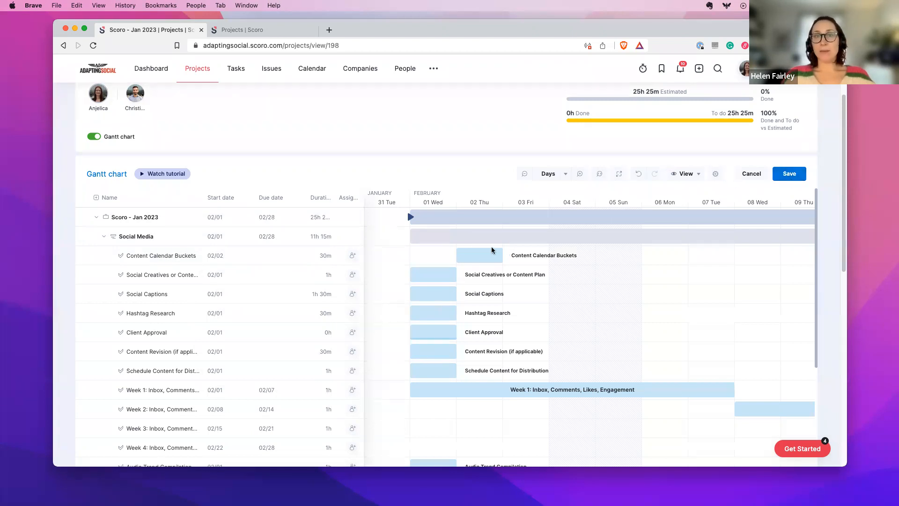
left_click_drag(475, 256, 428, 258)
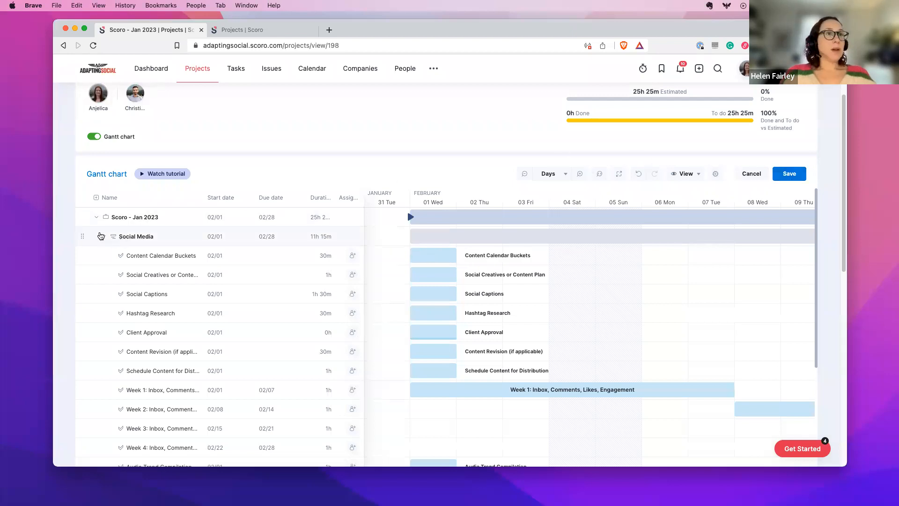
left_click(104, 236)
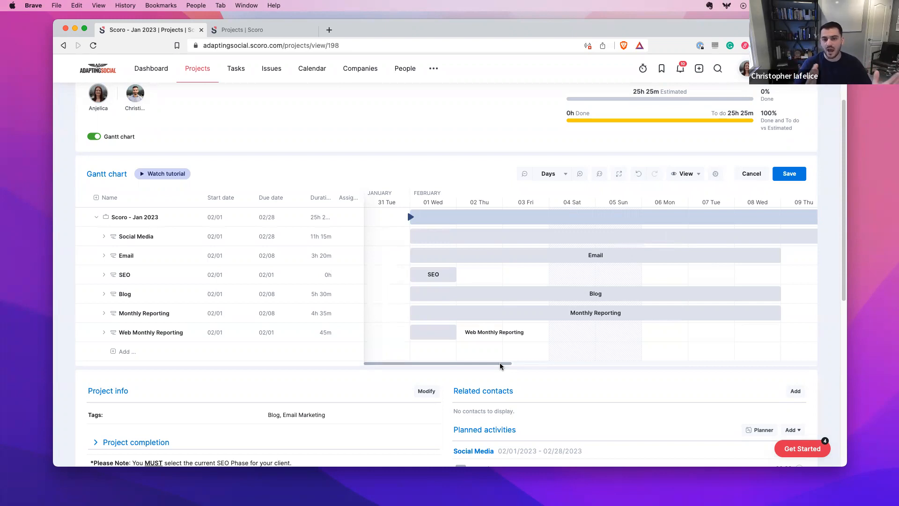
Step: Expand the Blog phase and move its Create Outline task to 02/06 and back to 02/01
left_click(103, 295)
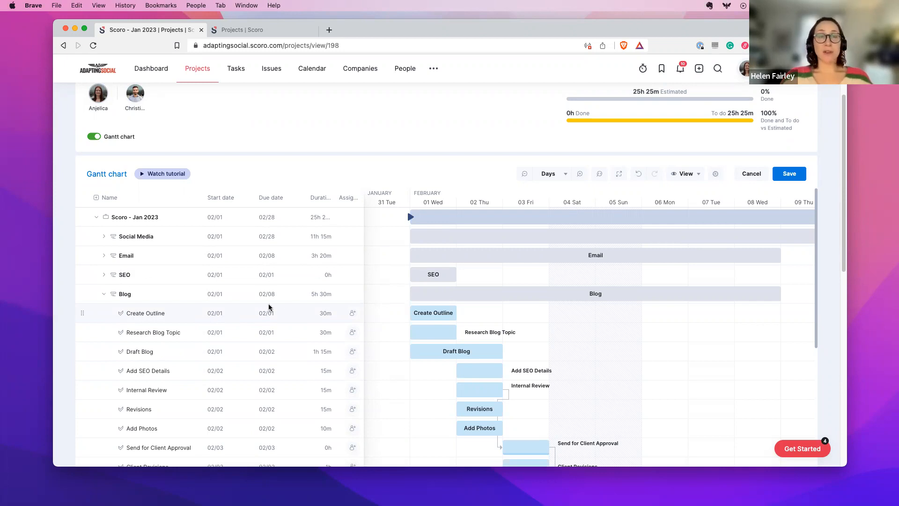
left_click(216, 316)
left_click(366, 121)
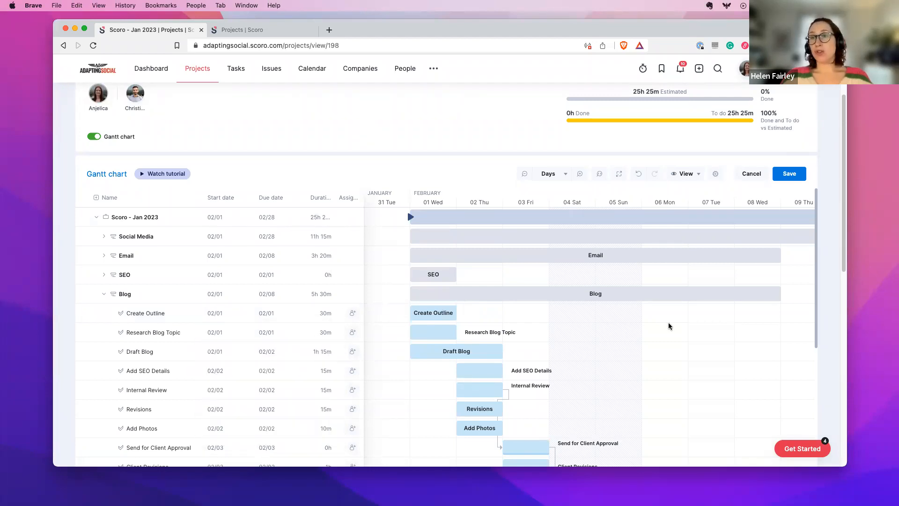
left_click_drag(431, 315, 663, 321)
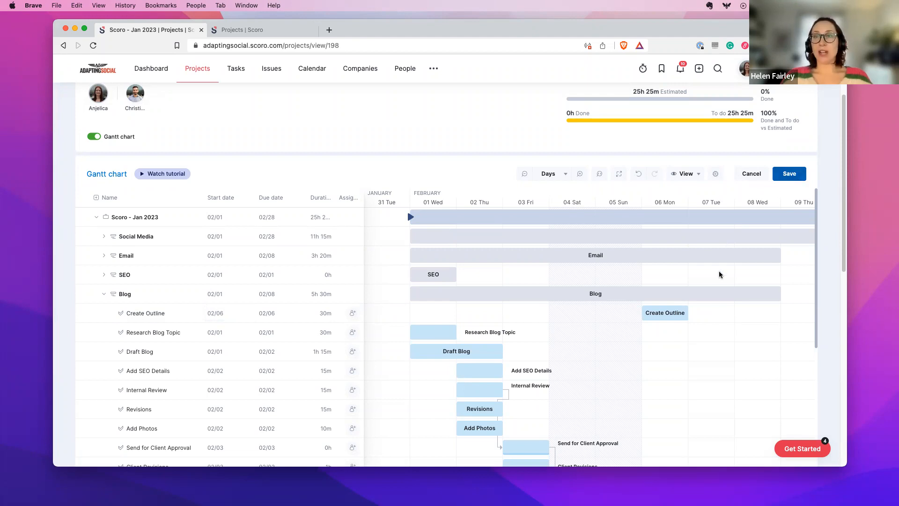
left_click_drag(668, 315, 442, 311)
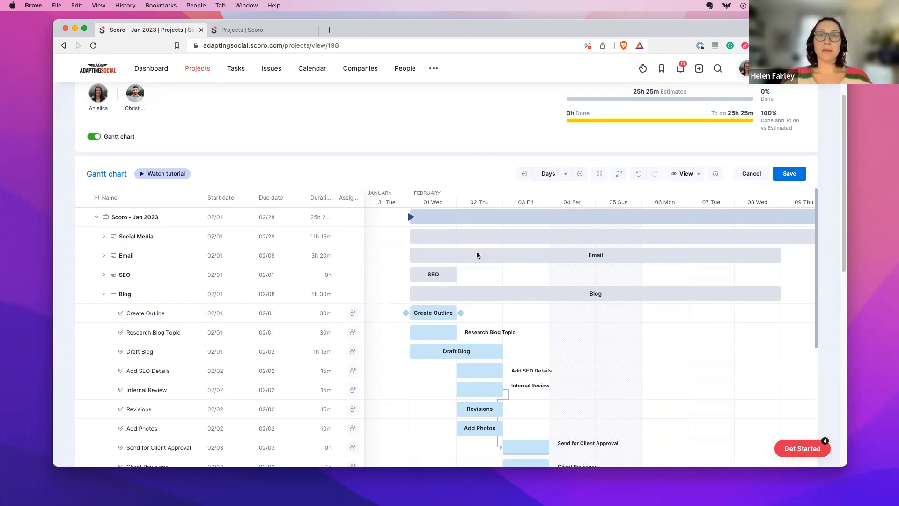
Step: Move the Blog phase's Send for Client Approval task to 02/08 on the timeline
scroll(553, 252, "down", 5)
scroll(697, 254, "up", 5)
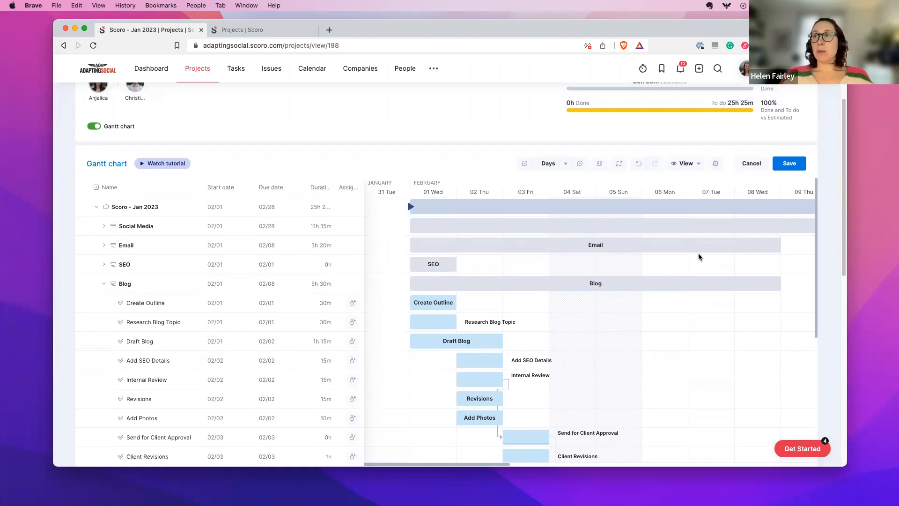
left_click_drag(843, 252, 843, 299)
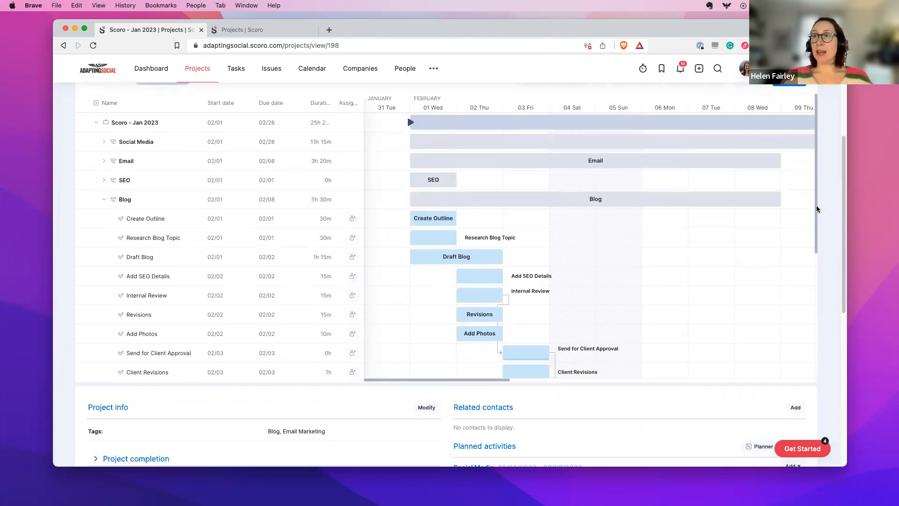
left_click_drag(815, 206, 808, 236)
scroll(807, 237, "down", 2)
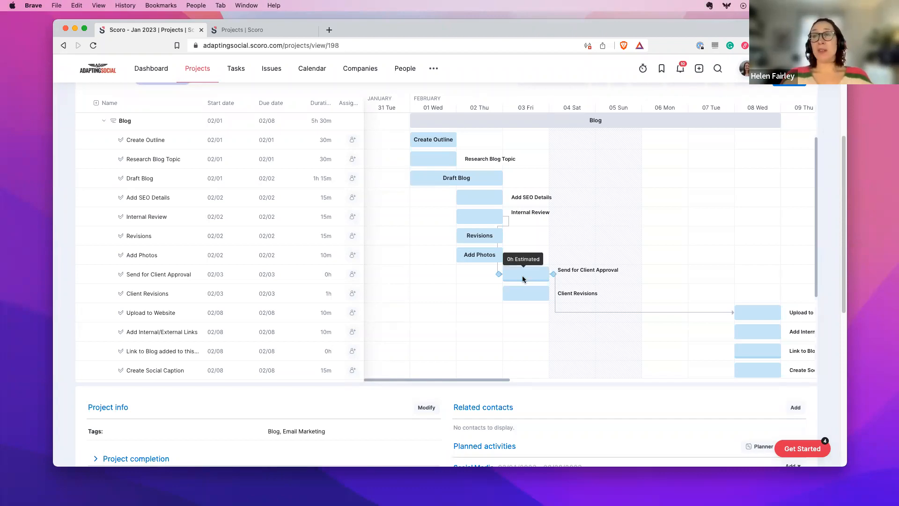
left_click_drag(523, 277, 760, 279)
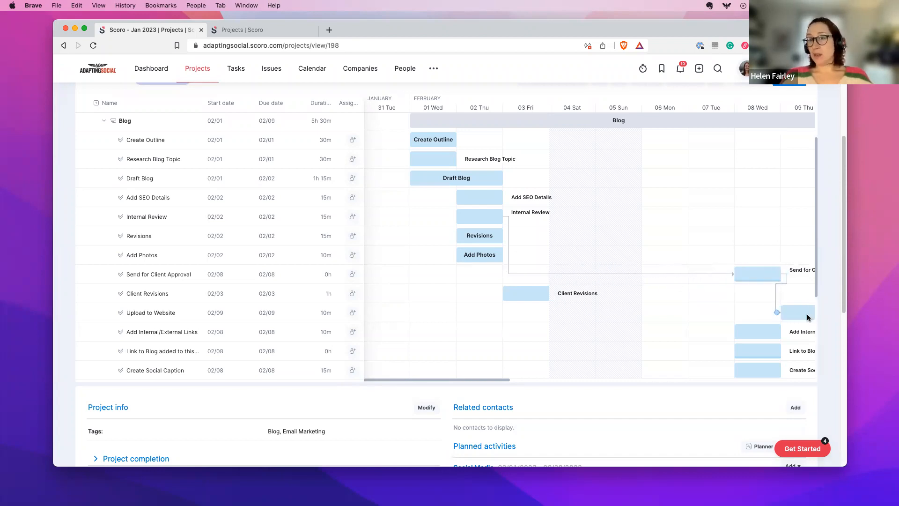
Step: Examine the timeline for the Upload to Website task that depends on Send for Client Approval
left_click_drag(506, 380, 602, 380)
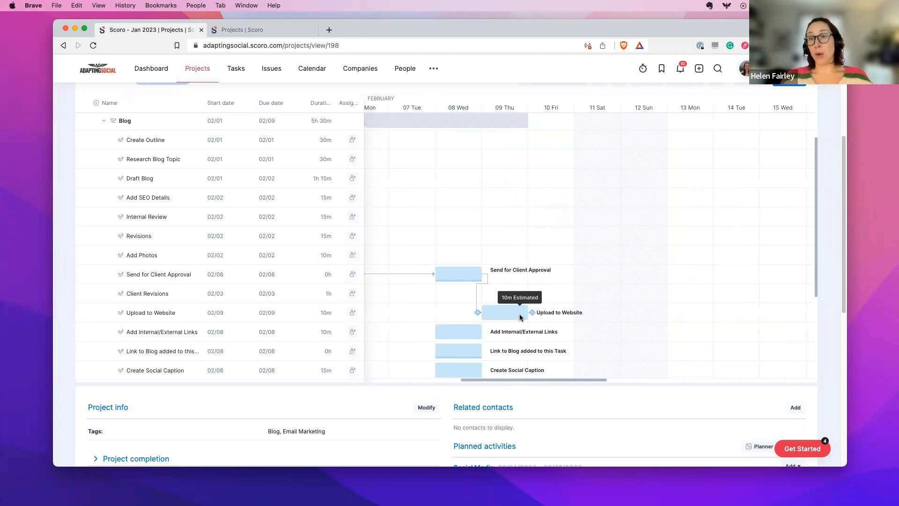
left_click_drag(555, 379, 470, 379)
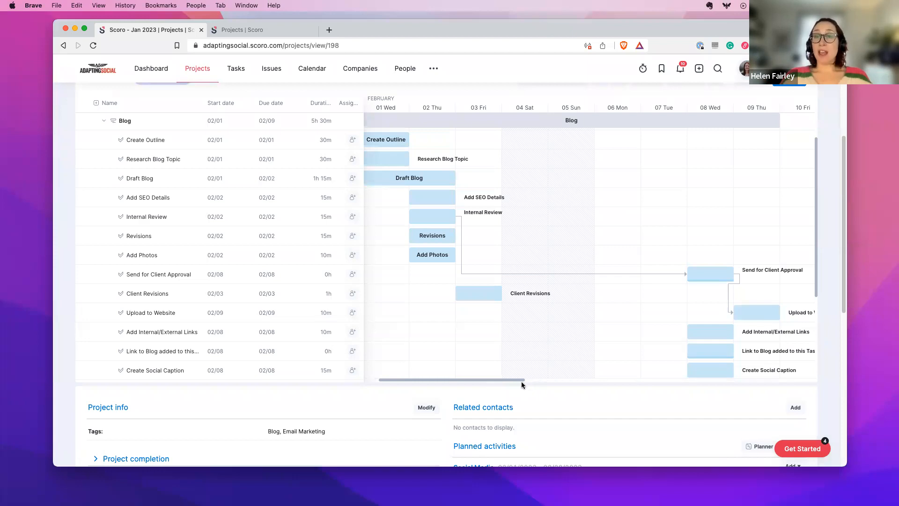
left_click_drag(507, 379, 576, 347)
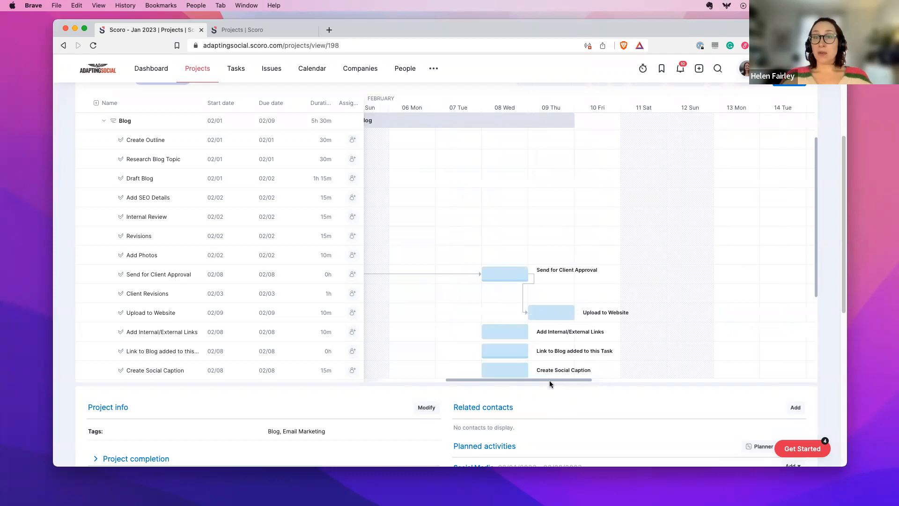
Step: Link the Blog phase's Add Photos task to Client Revisions as a dependency on the timeline
left_click_drag(552, 379, 485, 380)
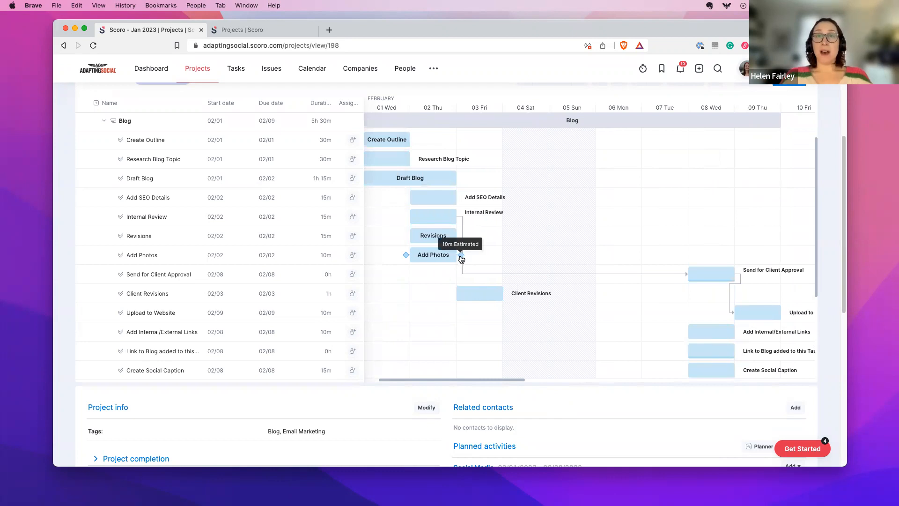
left_click_drag(461, 259, 453, 299)
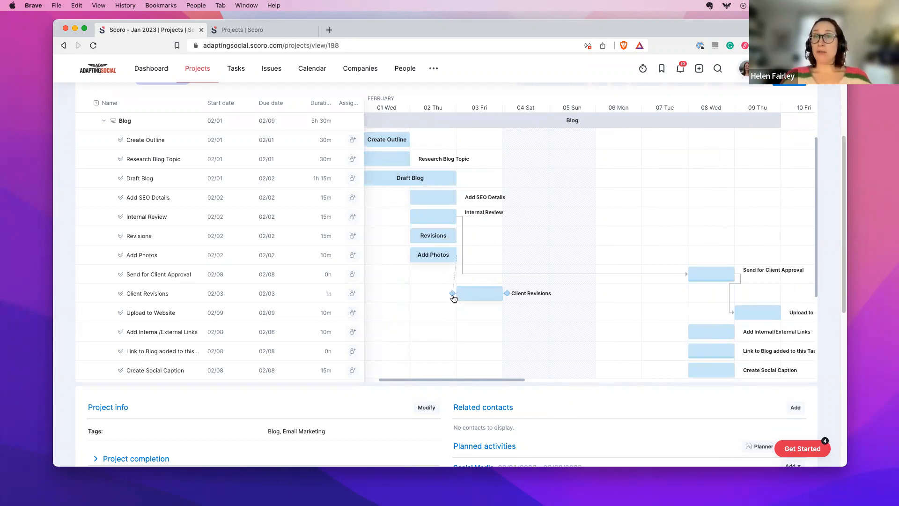
left_click_drag(453, 298, 453, 294)
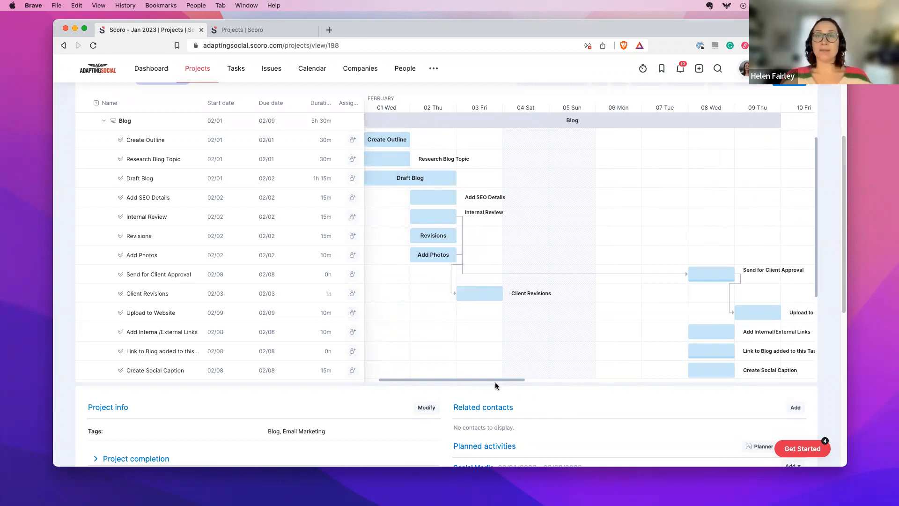
left_click_drag(499, 379, 484, 377)
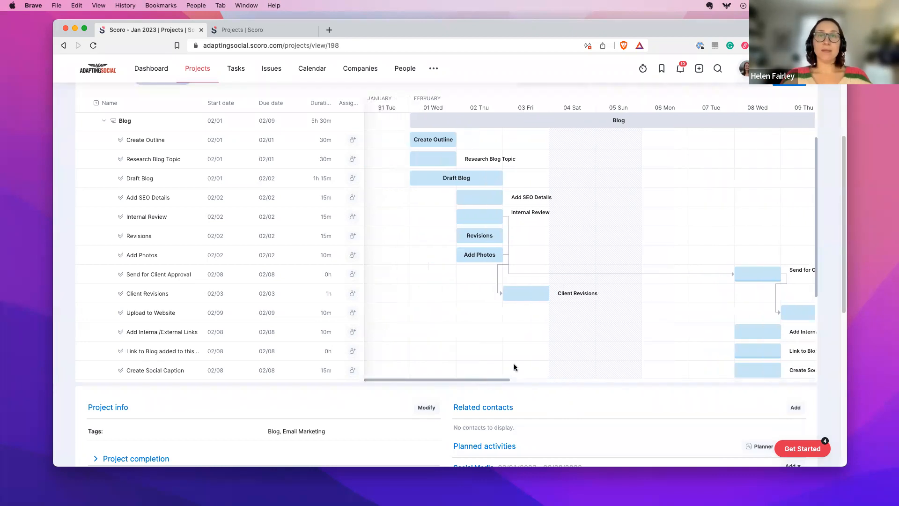
scroll(677, 257, "up", 3)
scroll(677, 257, "up", 2)
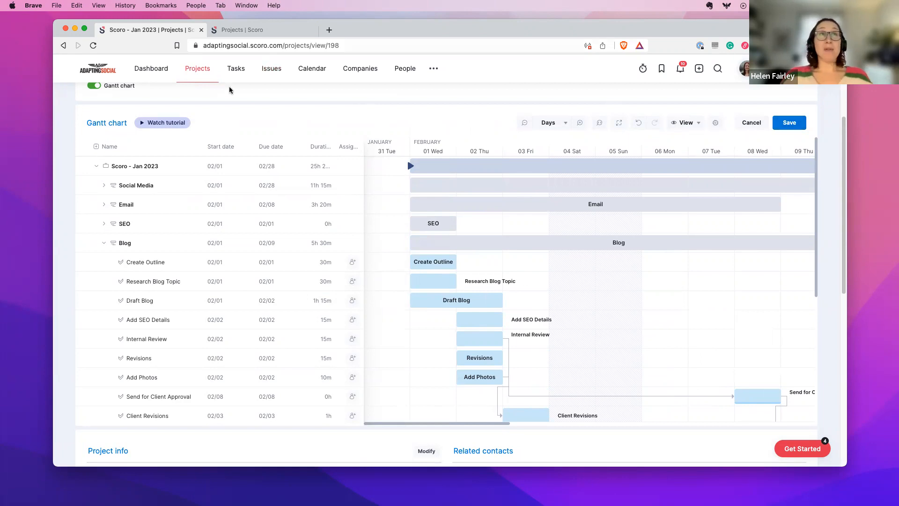
left_click(239, 71)
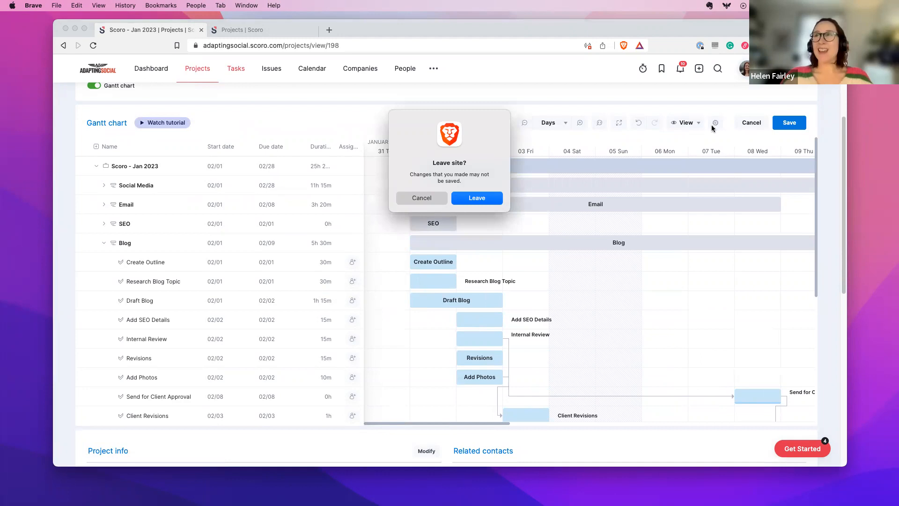
left_click(431, 198)
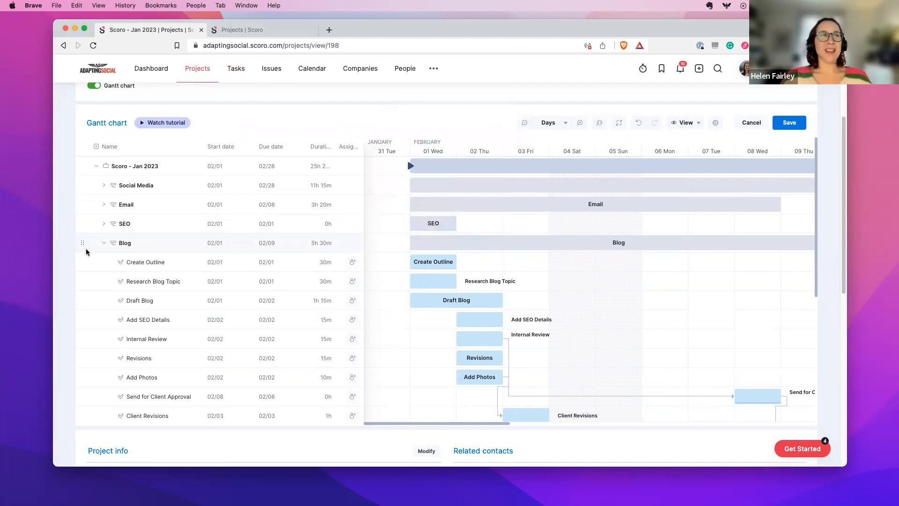
Step: Collapse the Blog phase and expand the Social Media phase in the Gantt chart
left_click(102, 245)
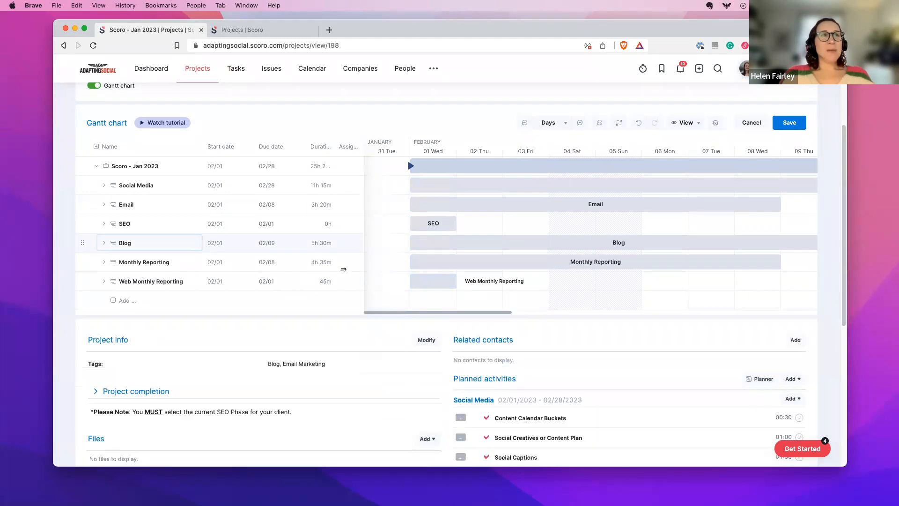
left_click_drag(843, 233, 841, 218)
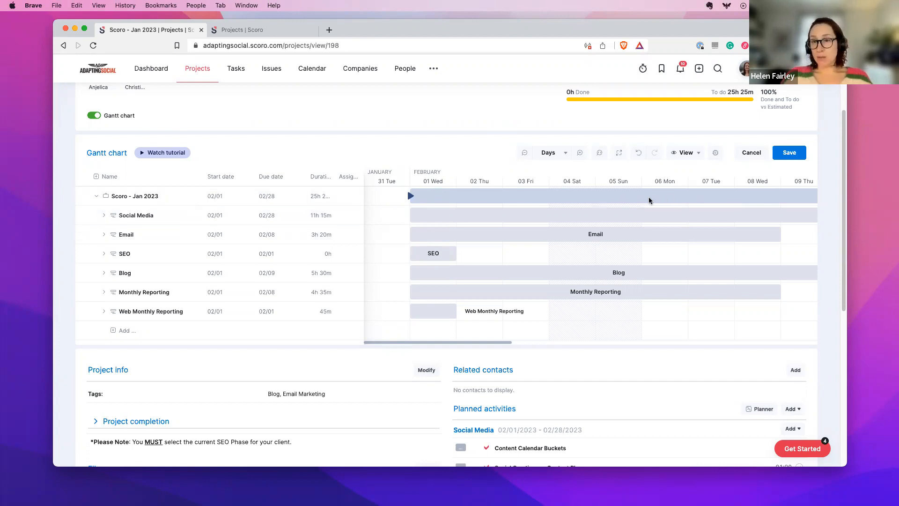
mouse_move(649, 201)
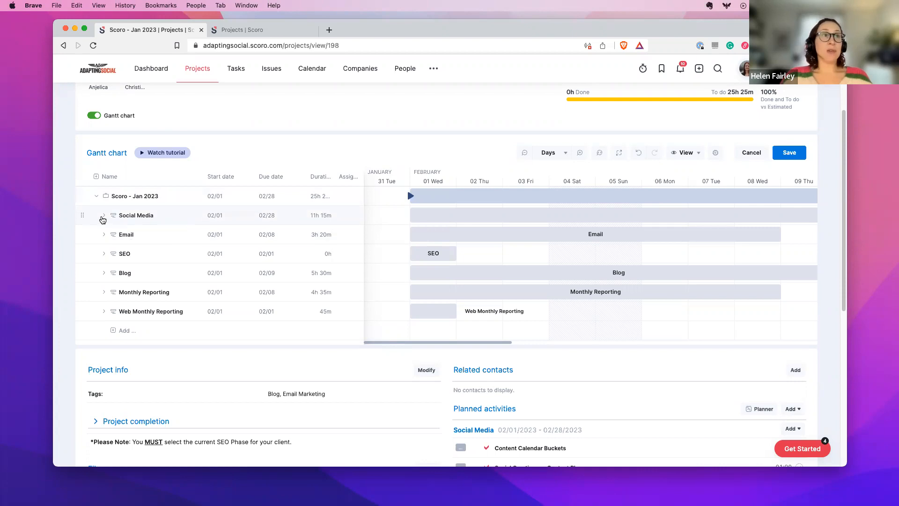
left_click(104, 216)
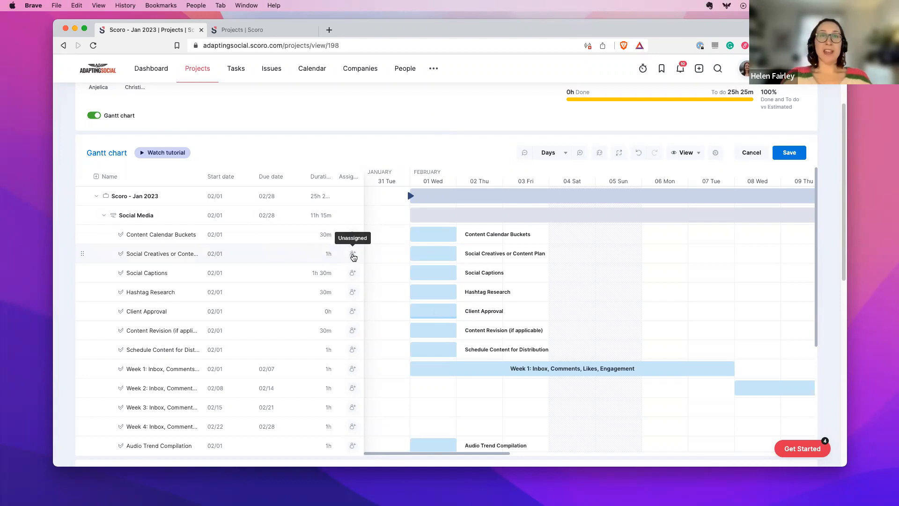
left_click(353, 255)
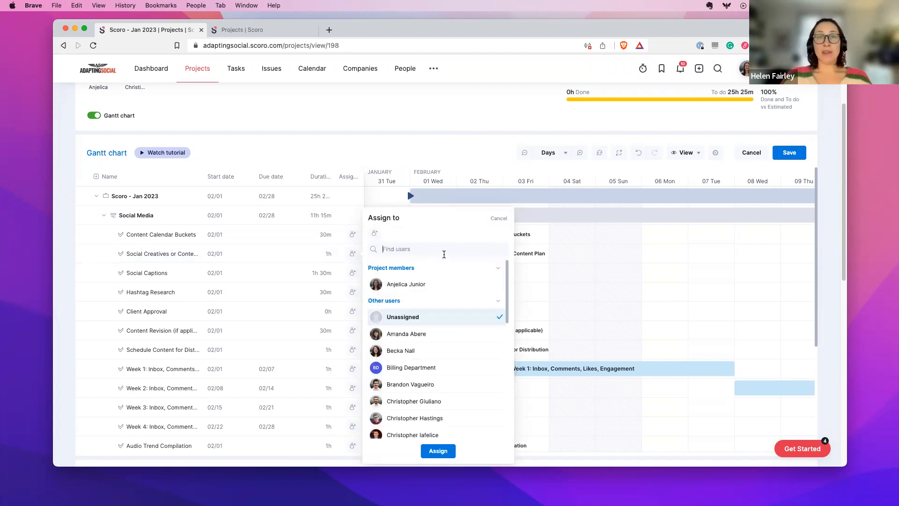
type("chr")
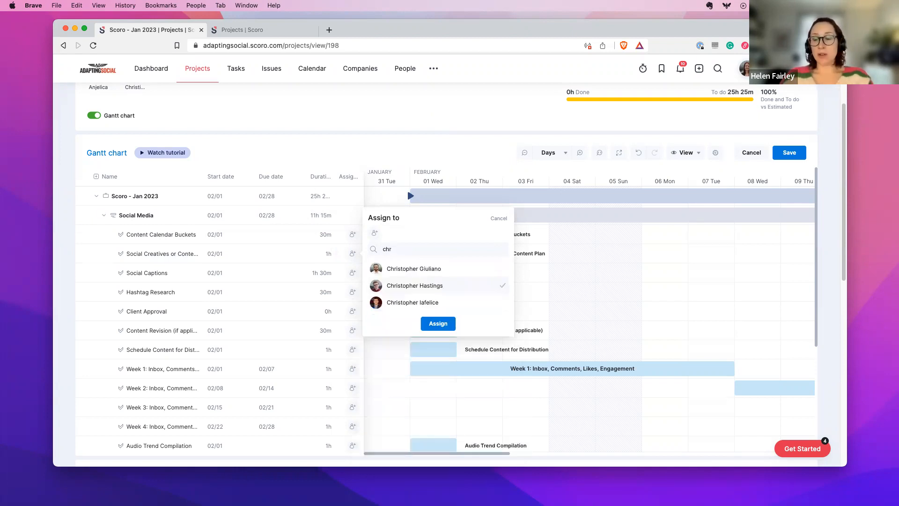
key("BackSpace")
key("BackSpace")
key("BackSpace")
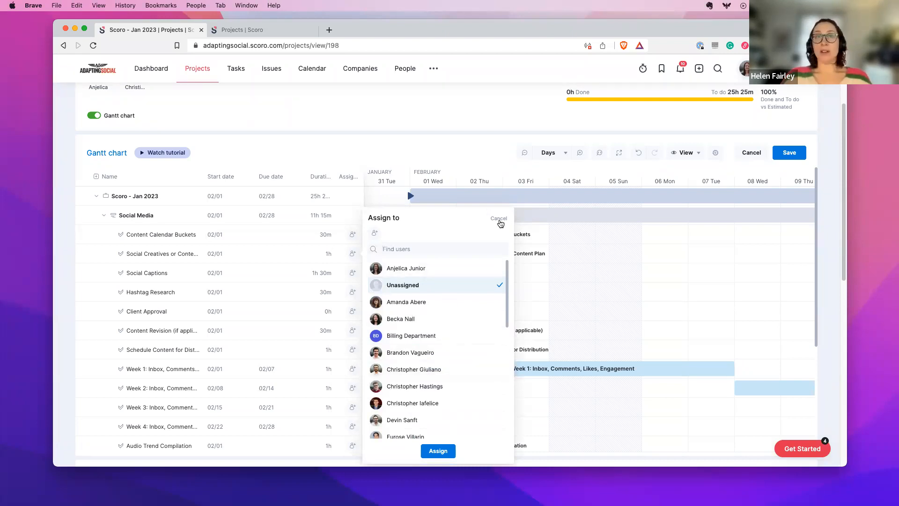
left_click(500, 223)
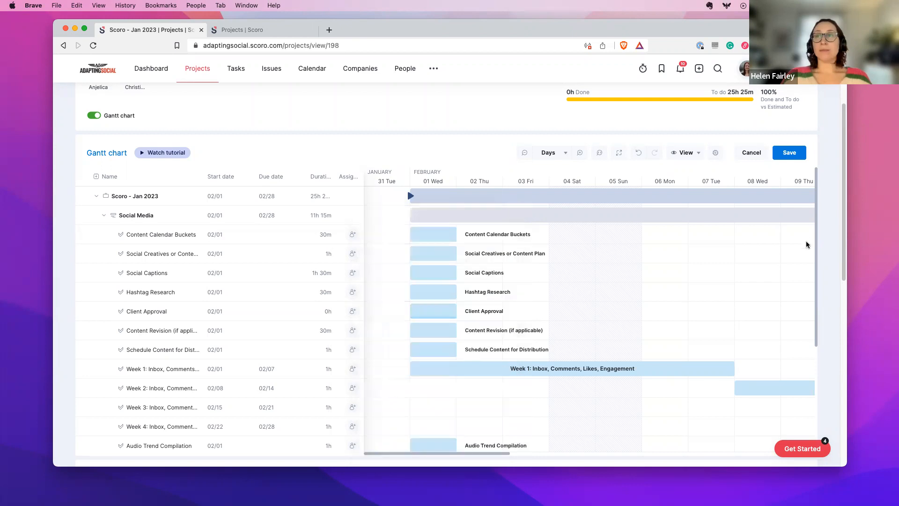
Step: Save the Gantt chart changes and open the project's planned activities as a task list
scroll(831, 258, "down", 2)
scroll(832, 258, "down", 5)
scroll(796, 251, "up", 10)
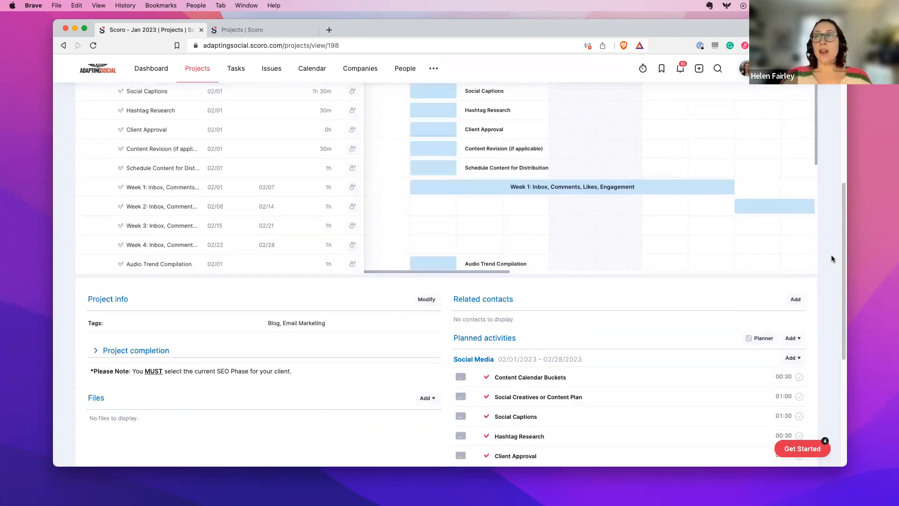
left_click(789, 242)
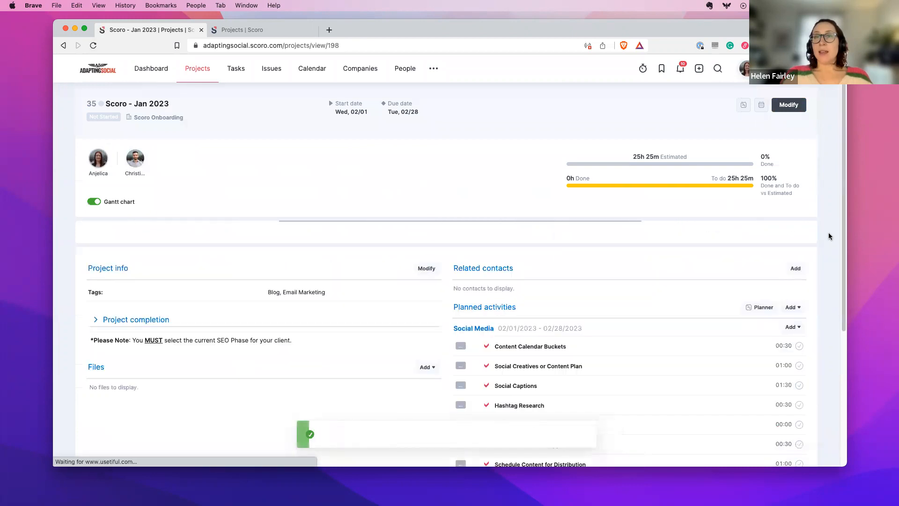
scroll(827, 232, "down", 8)
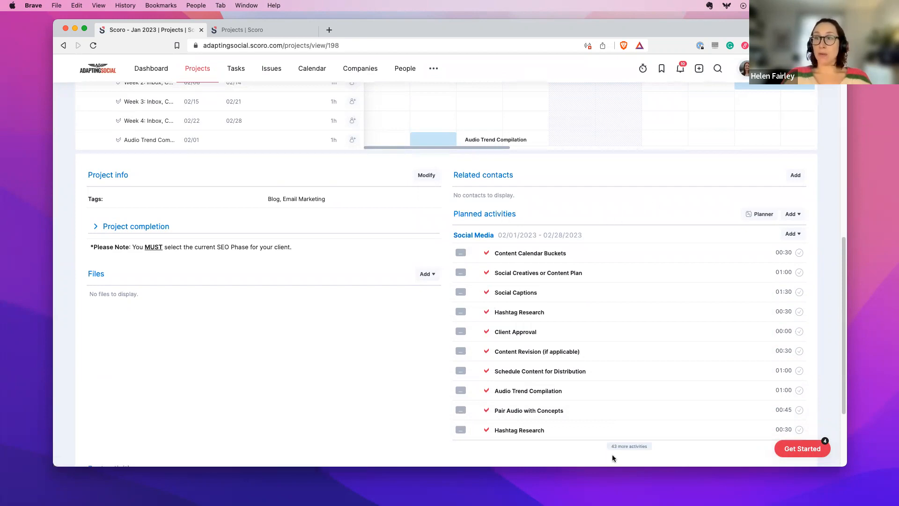
left_click(497, 217)
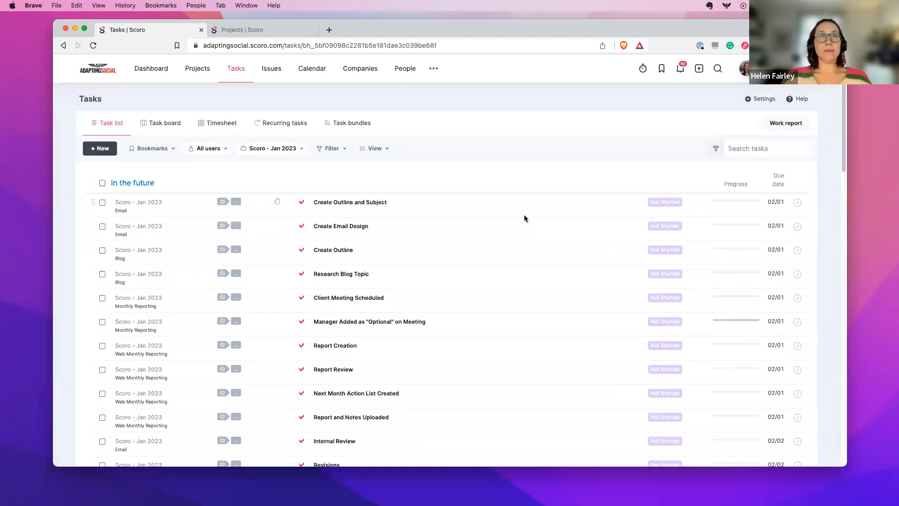
Step: Examine the project's tasks and due dates in the In the future and Due date not set groups
scroll(485, 208, "down", 3)
scroll(485, 208, "down", 5)
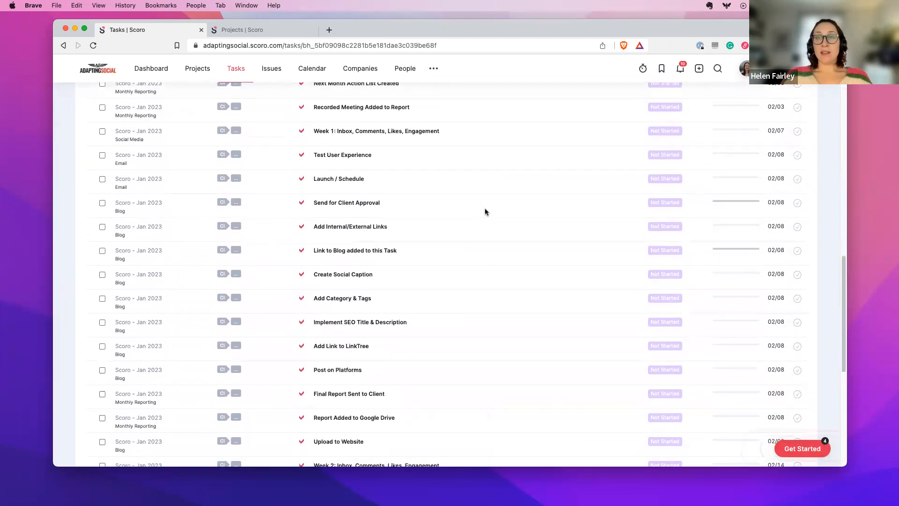
scroll(485, 208, "down", 4)
scroll(484, 208, "up", 6)
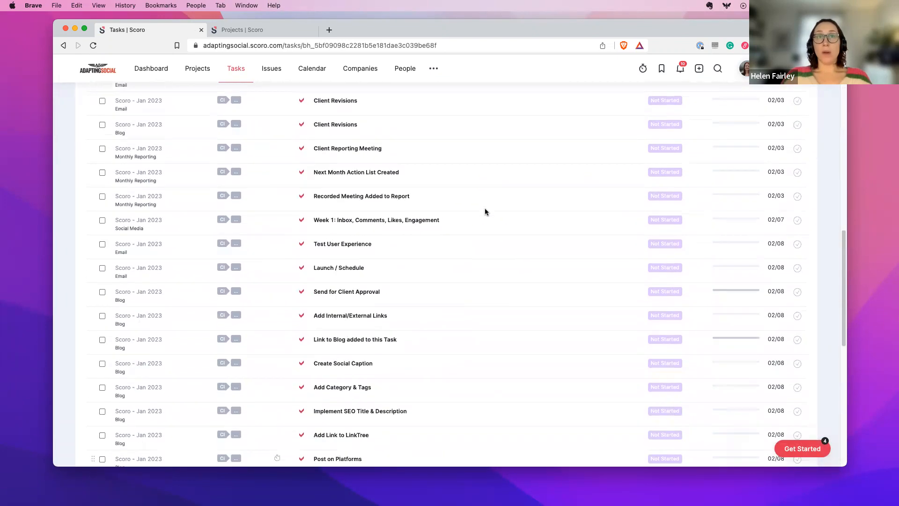
scroll(484, 207, "up", 8)
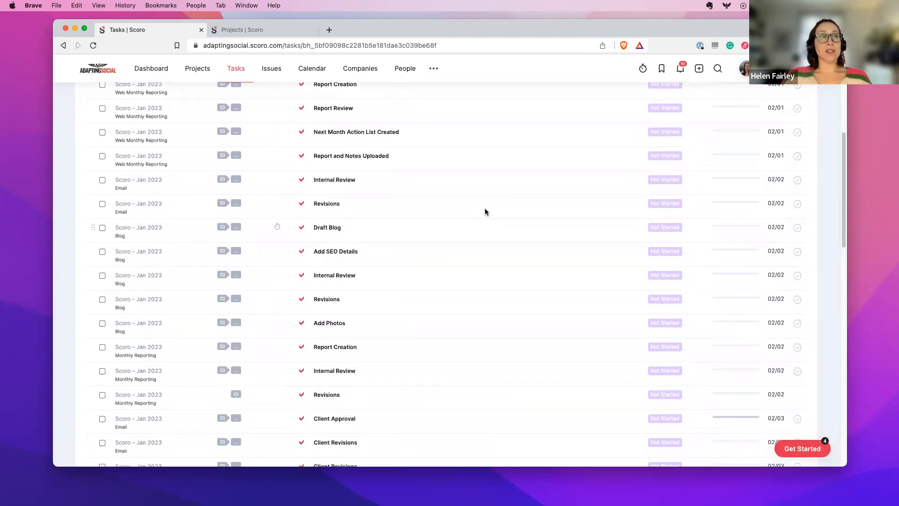
scroll(484, 208, "up", 6)
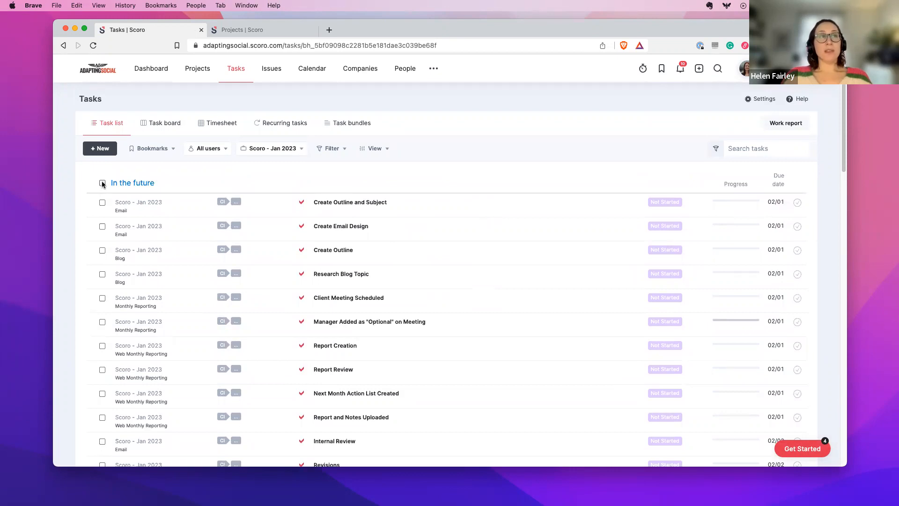
left_click(102, 183)
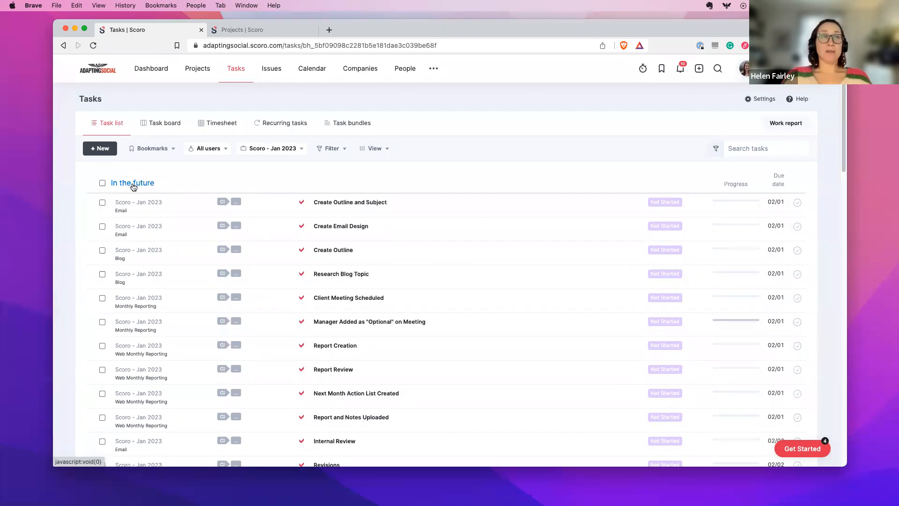
left_click(102, 184)
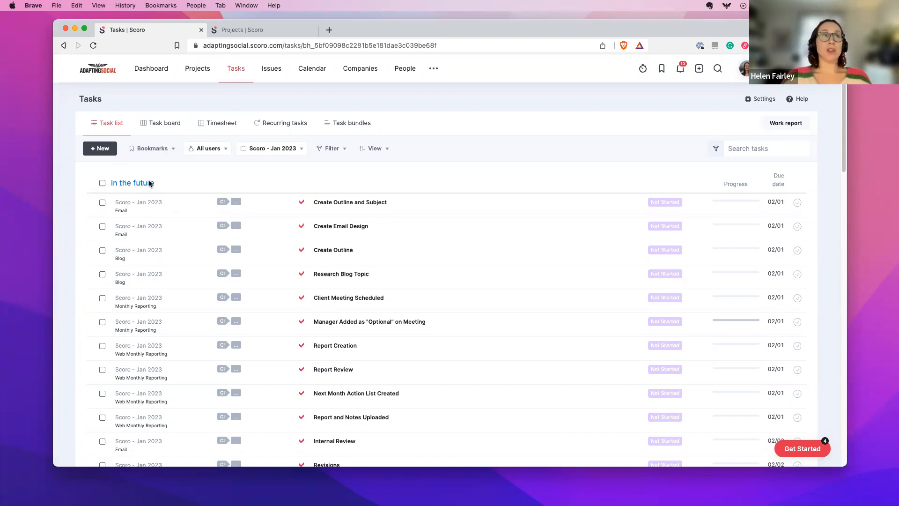
scroll(215, 215, "down", 6)
scroll(216, 218, "down", 15)
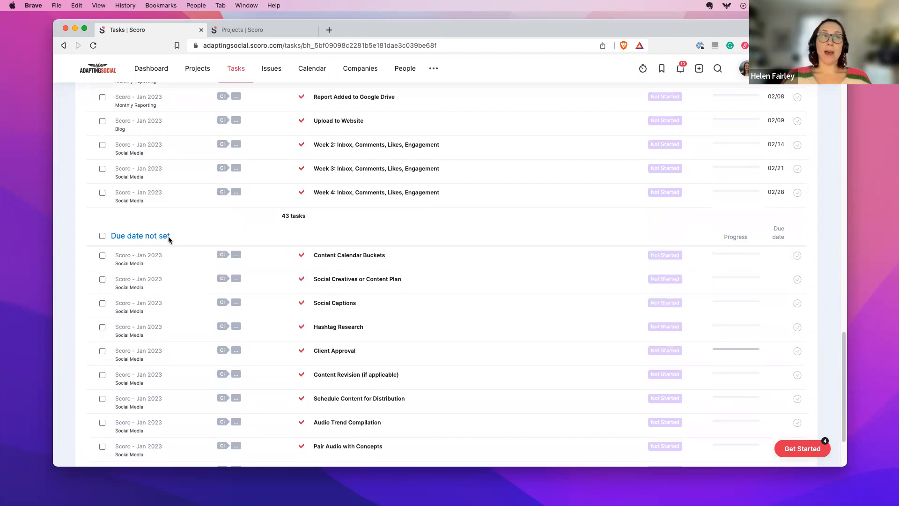
scroll(348, 212, "up", 10)
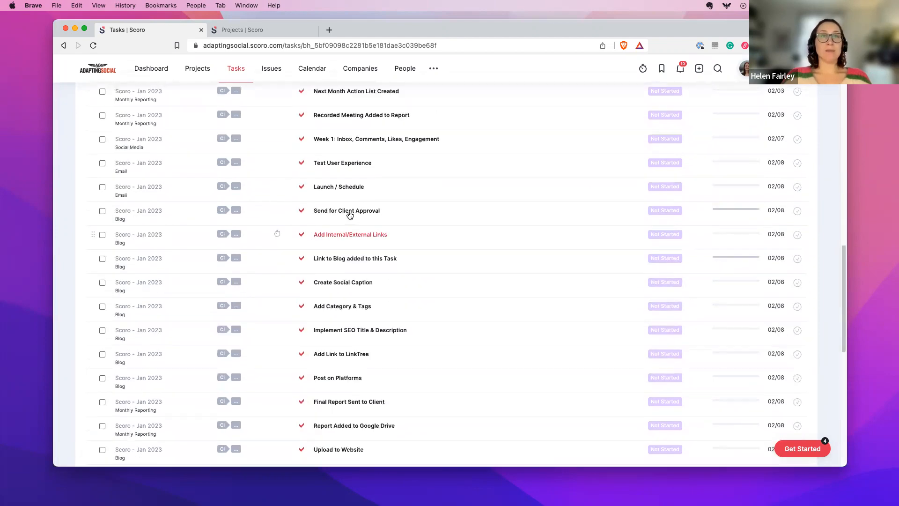
scroll(347, 210, "up", 4)
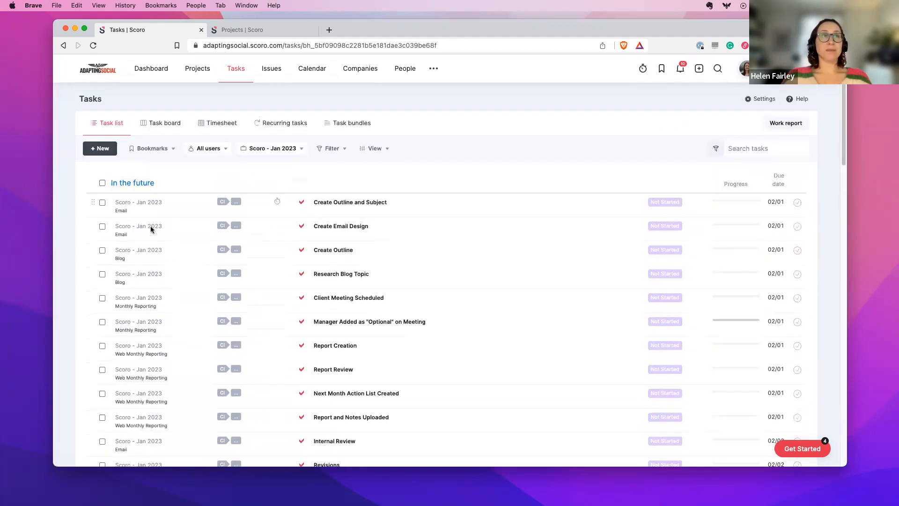
Step: Select all tasks of the project across both due date groups
left_click(102, 183)
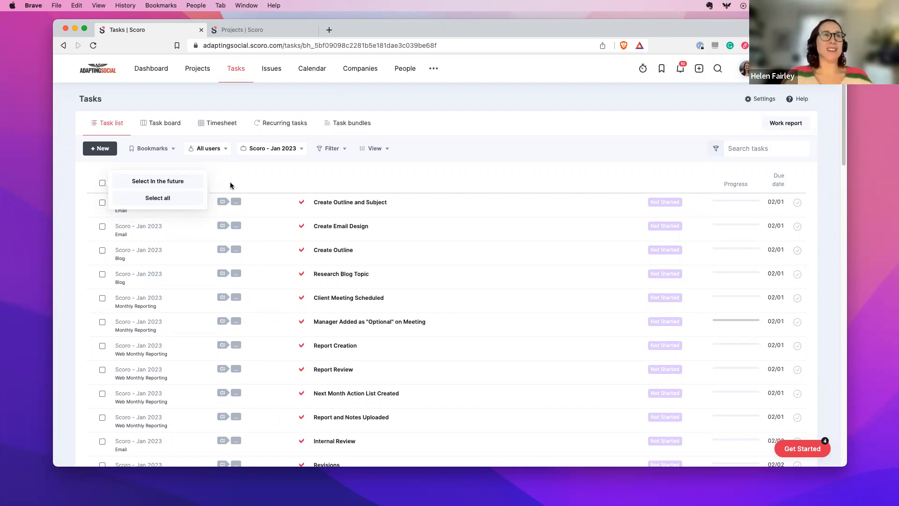
left_click(170, 200)
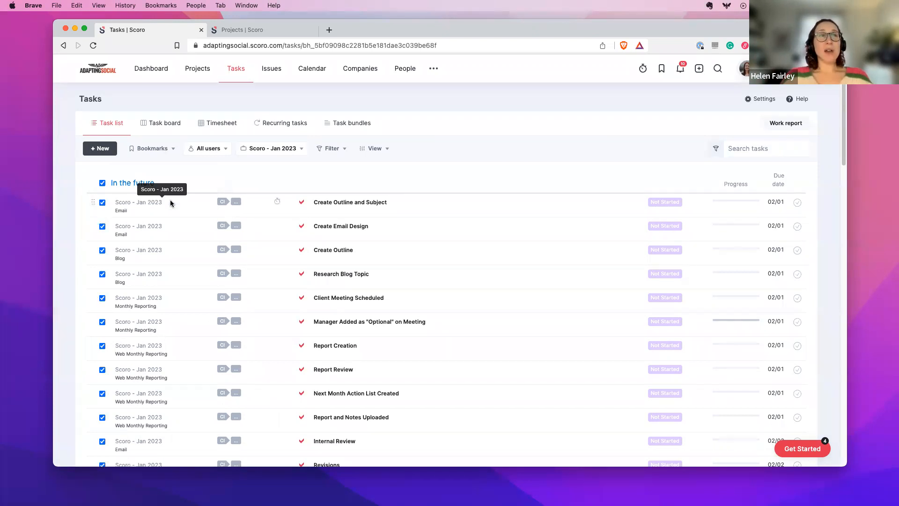
scroll(274, 189, "down", 15)
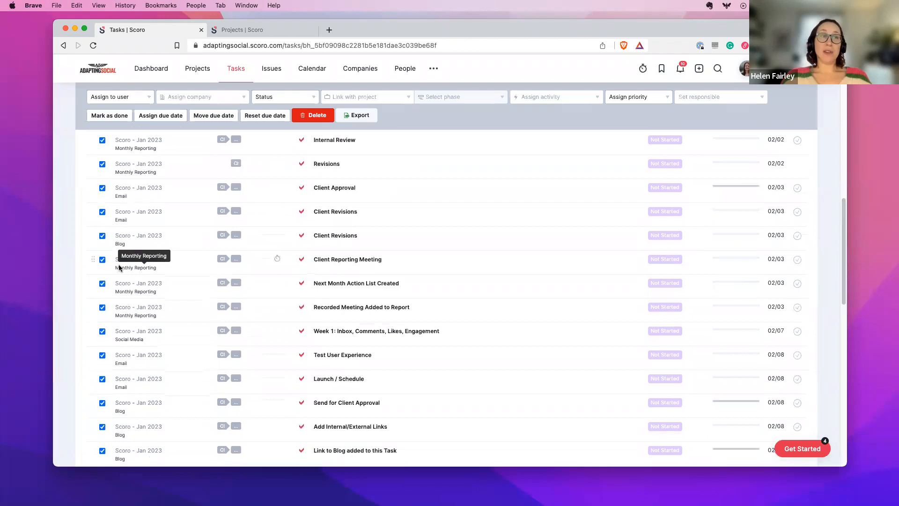
scroll(119, 266, "down", 5)
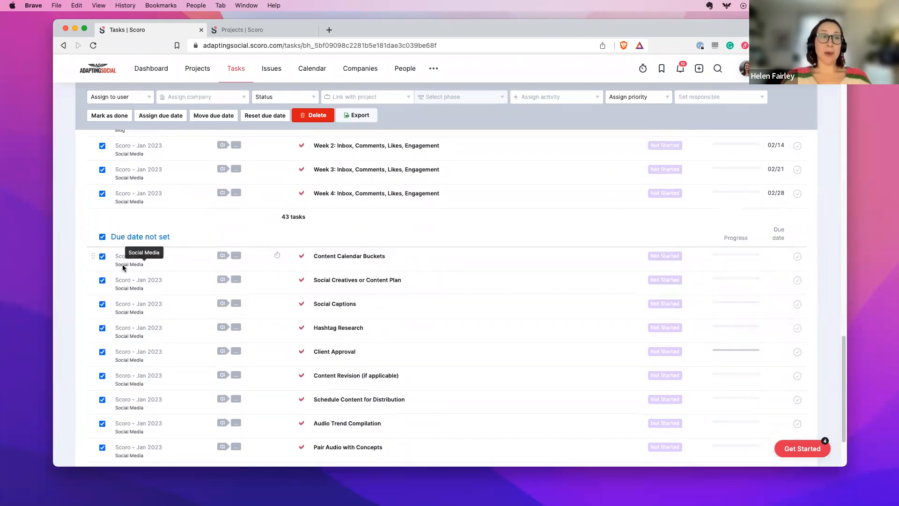
Step: Deselect the Email phase's Revisions task and the Blog phase's Draft Blog and Add SEO Details tasks
scroll(122, 266, "up", 9)
scroll(122, 267, "up", 6)
left_click(102, 219)
left_click(102, 196)
left_click(102, 243)
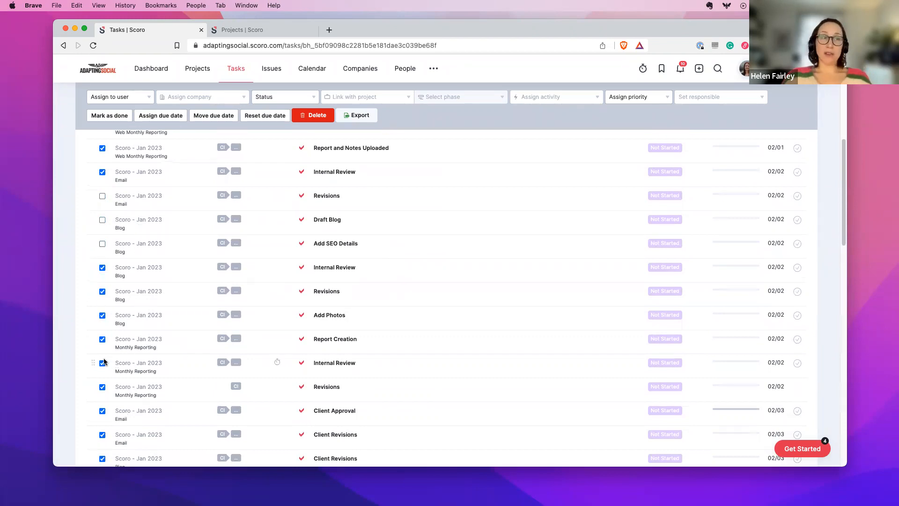
Step: Try to assign the selected tasks to a user in bulk
scroll(227, 228, "up", 3)
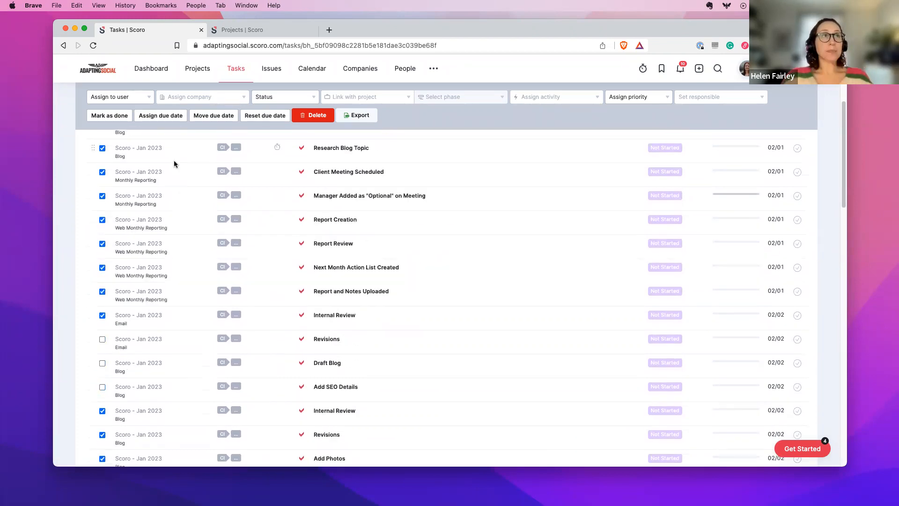
left_click(147, 99)
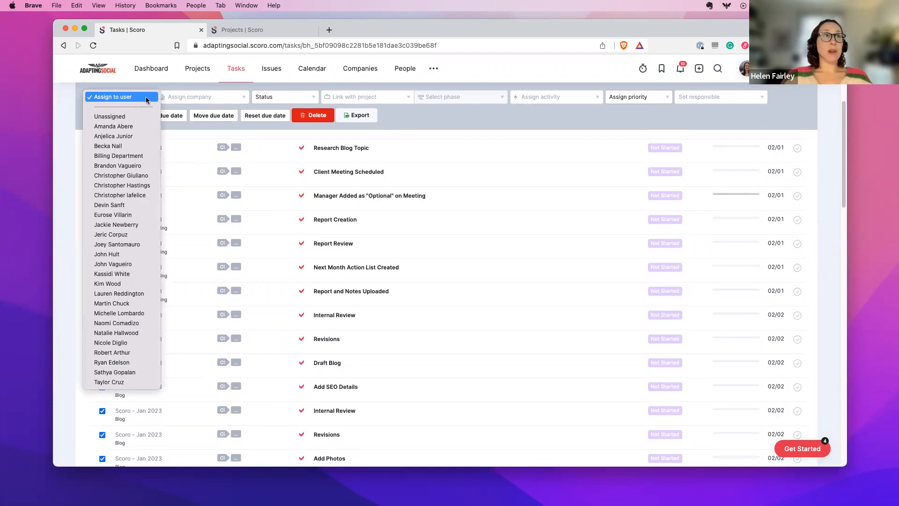
left_click(120, 136)
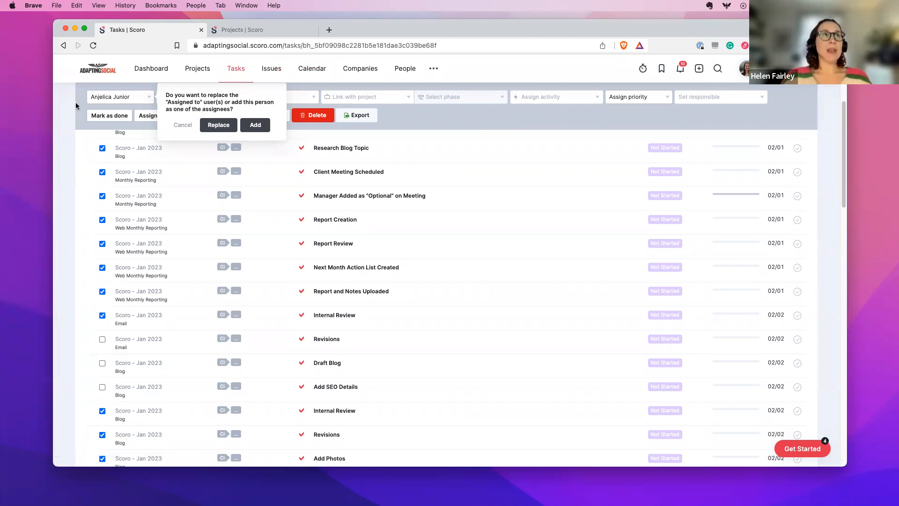
Step: Return to the Scoro - Jan 2023 project page and add the Accelo historic time imports task bundle to its planned activities
left_click(63, 45)
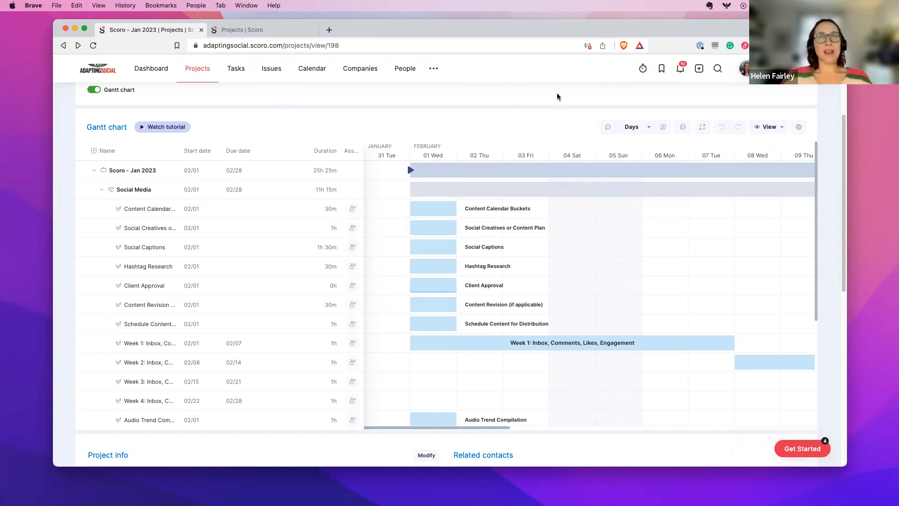
scroll(845, 241, "down", 3)
left_click_drag(846, 241, 845, 220)
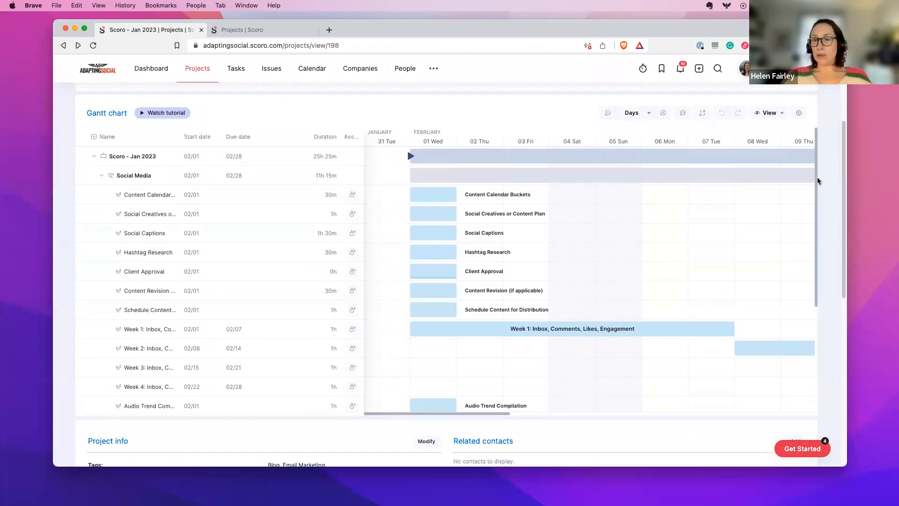
mouse_move(810, 175)
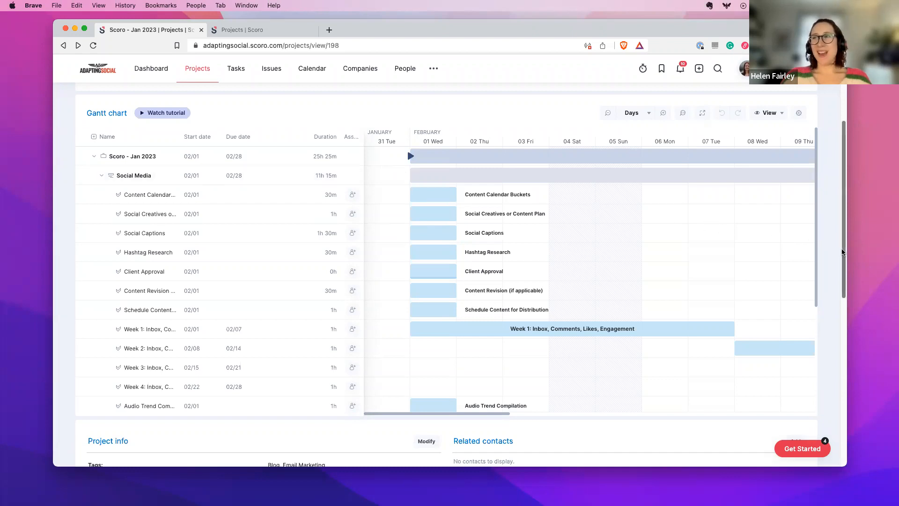
scroll(822, 249, "down", 1)
scroll(822, 249, "down", 10)
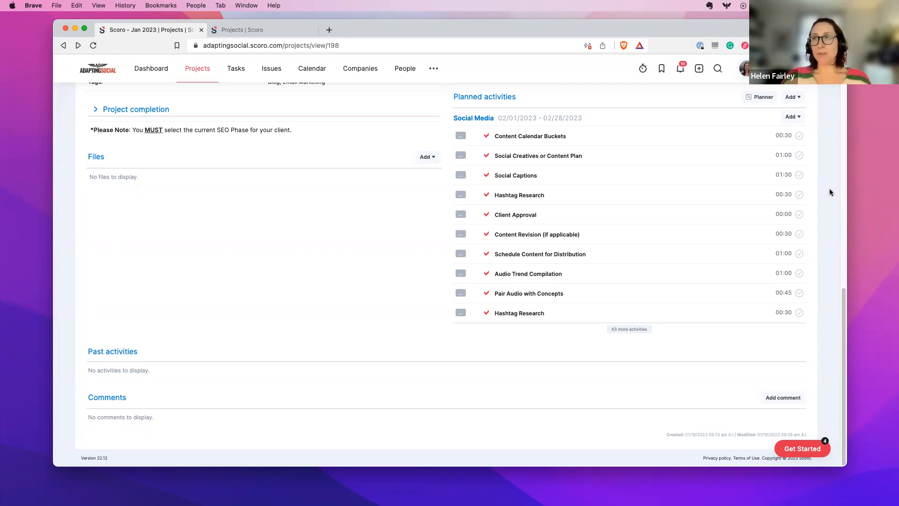
scroll(829, 192, "up", 1)
scroll(828, 201, "up", 3)
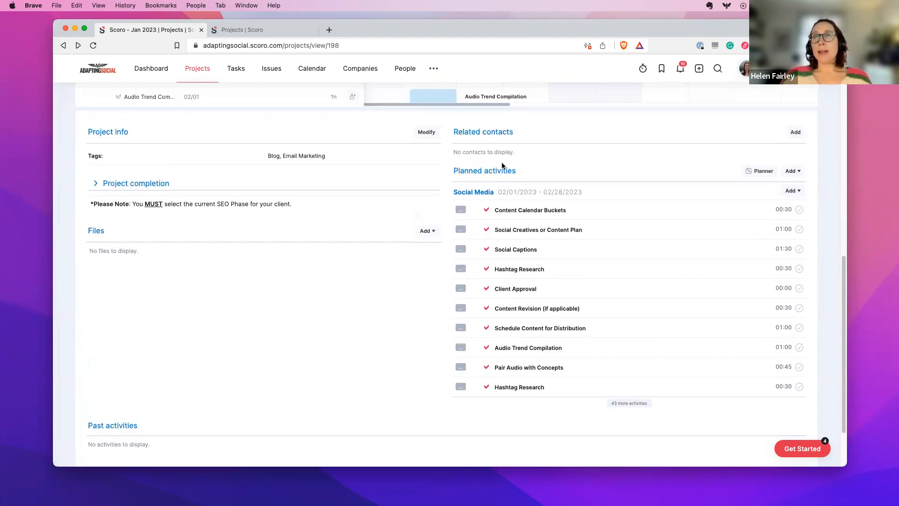
left_click(796, 175)
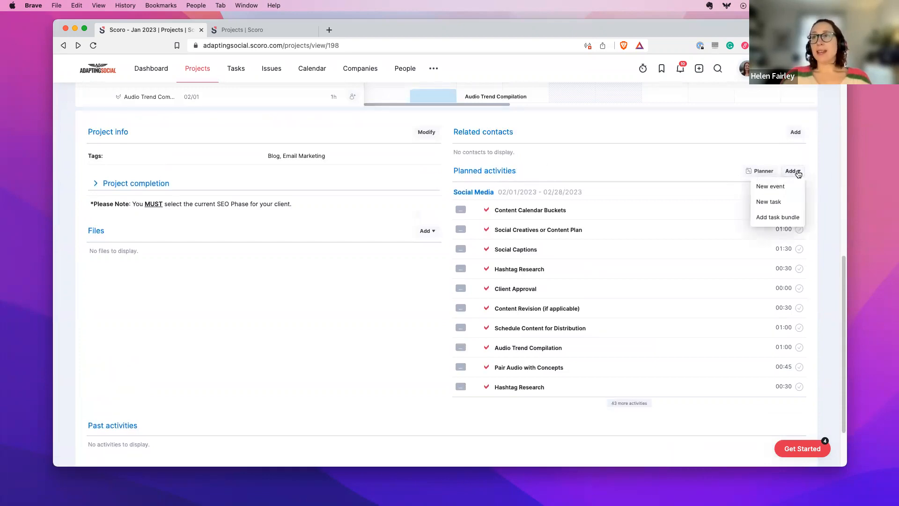
left_click(789, 218)
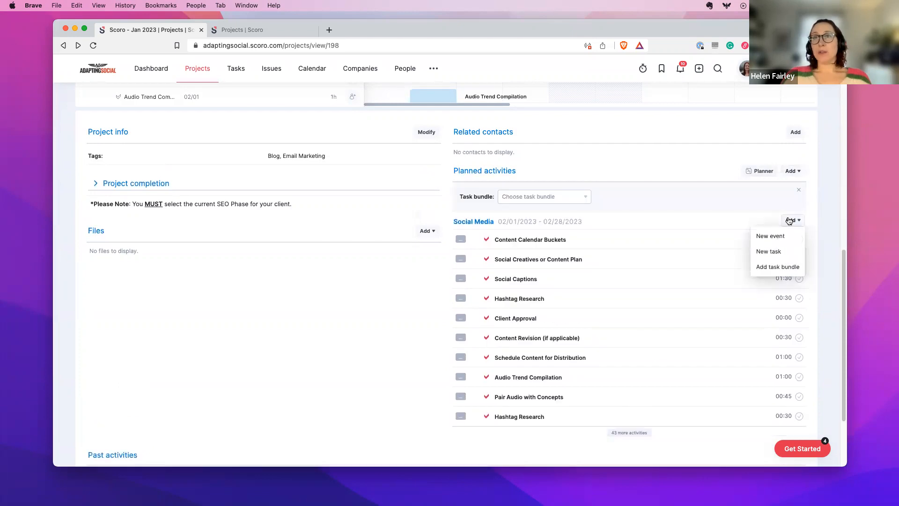
left_click(545, 200)
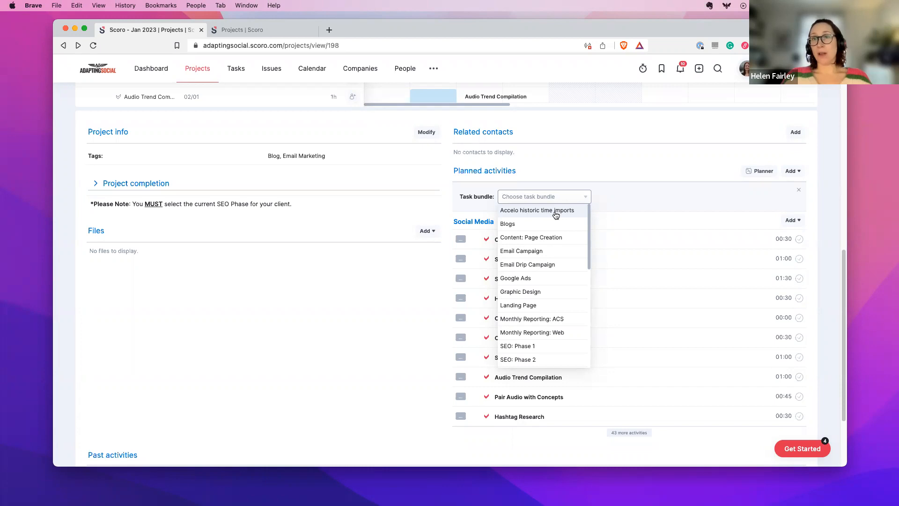
left_click(548, 214)
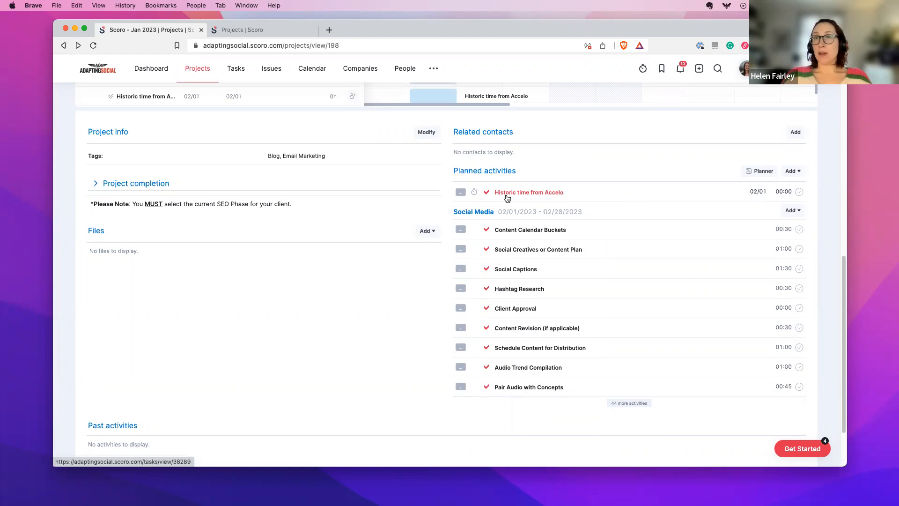
Step: Start a time entry for the Historic time from Accelo task with a duration of 4h 00min
scroll(827, 216, "up", 1)
scroll(827, 216, "up", 1)
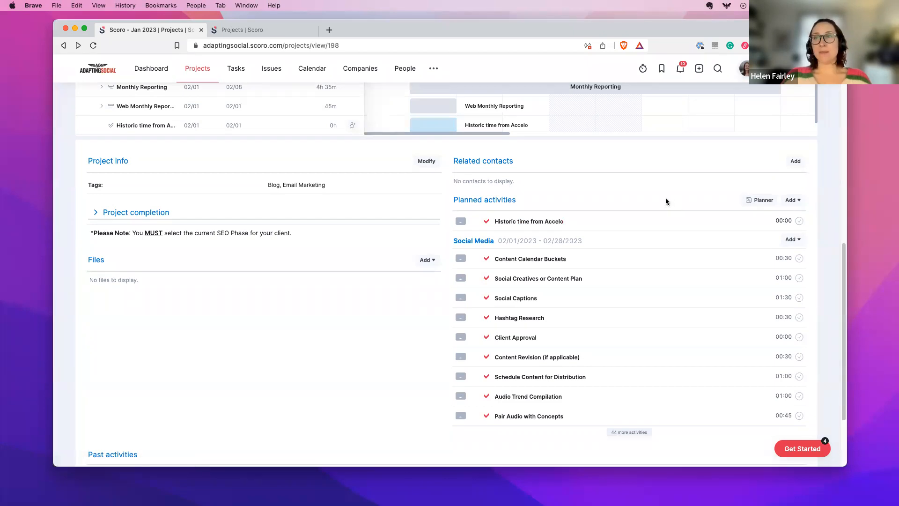
scroll(564, 199, "up", 2)
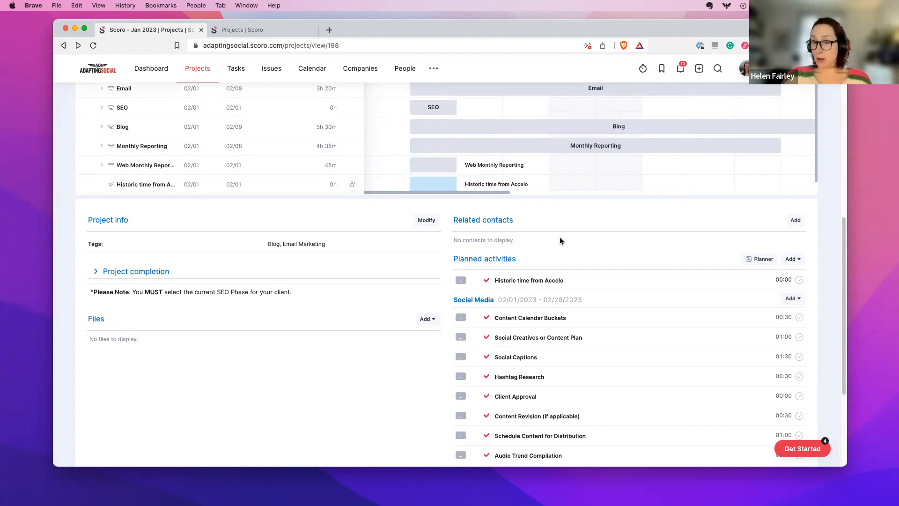
scroll(560, 240, "down", 1)
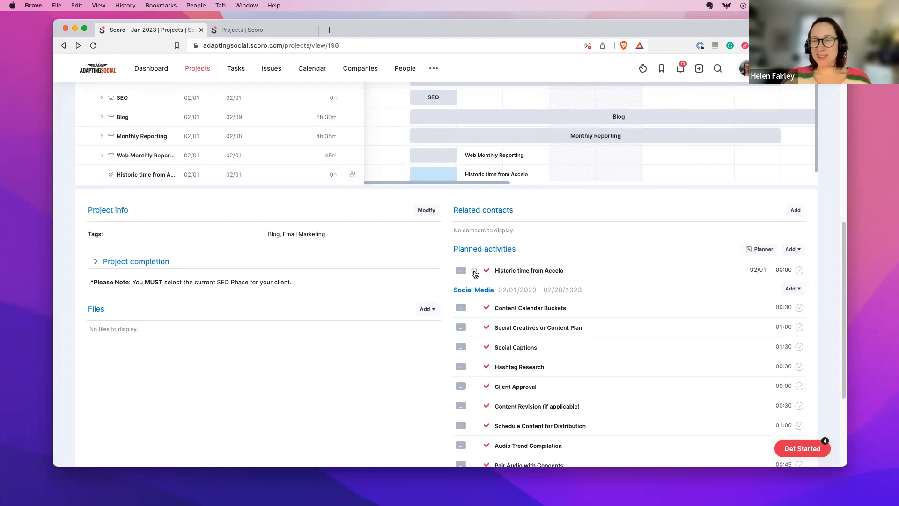
left_click(474, 274)
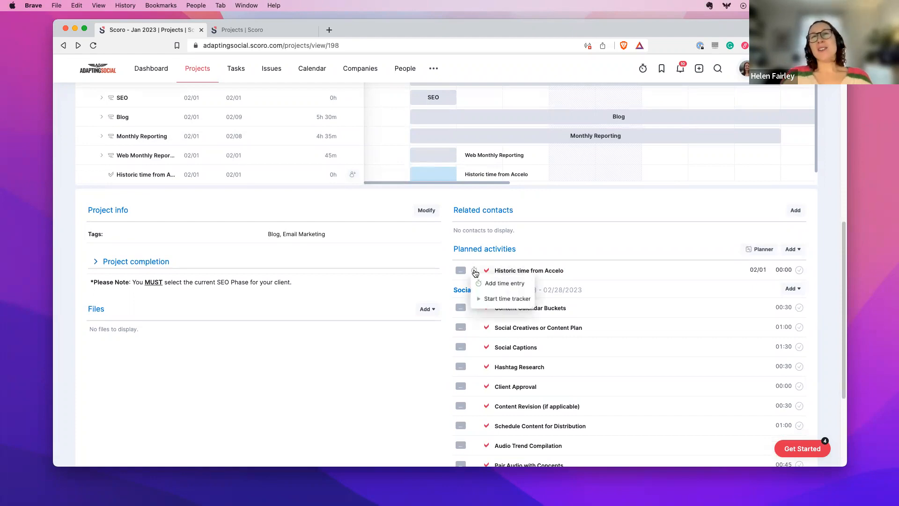
left_click(504, 283)
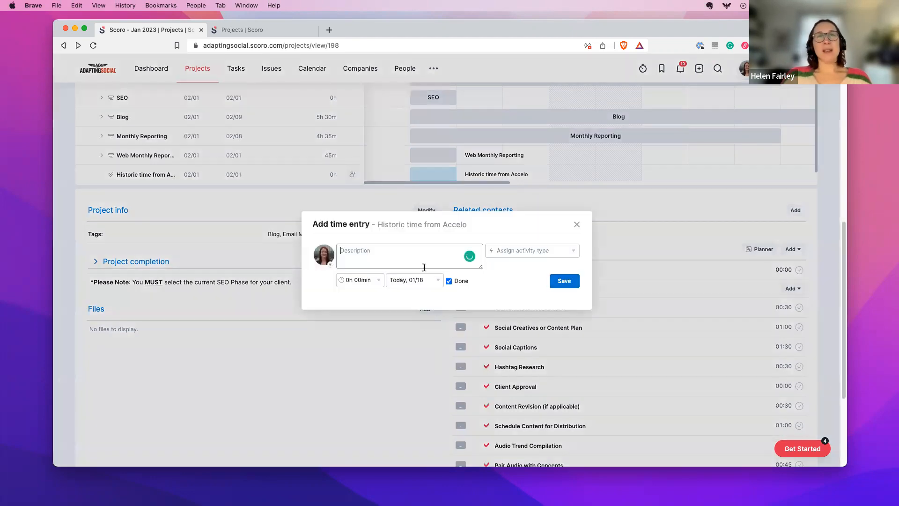
left_click(368, 280)
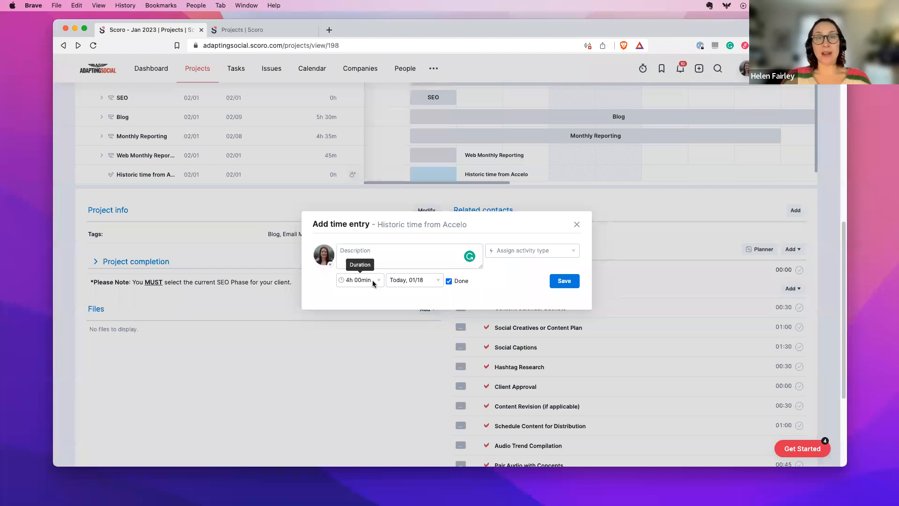
Step: Set a custom duration of 3h 45min in the time entry, and close the entry without saving it
left_click(372, 280)
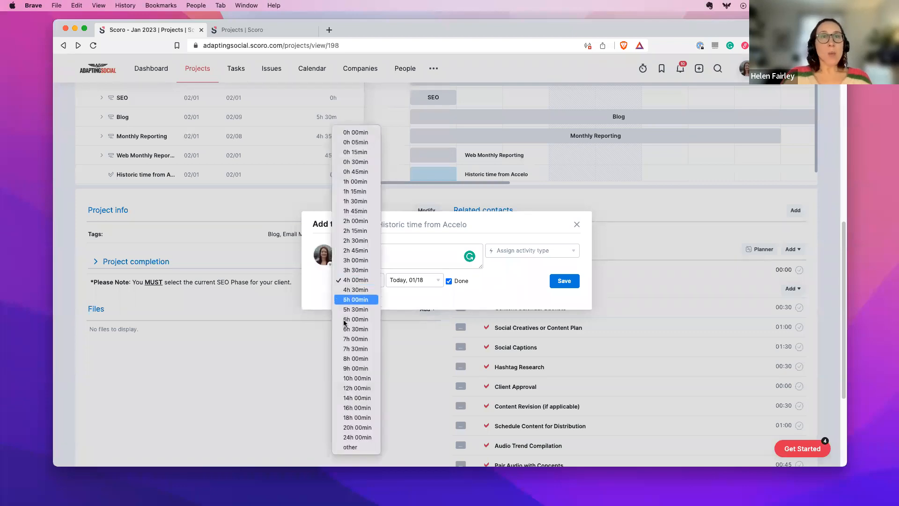
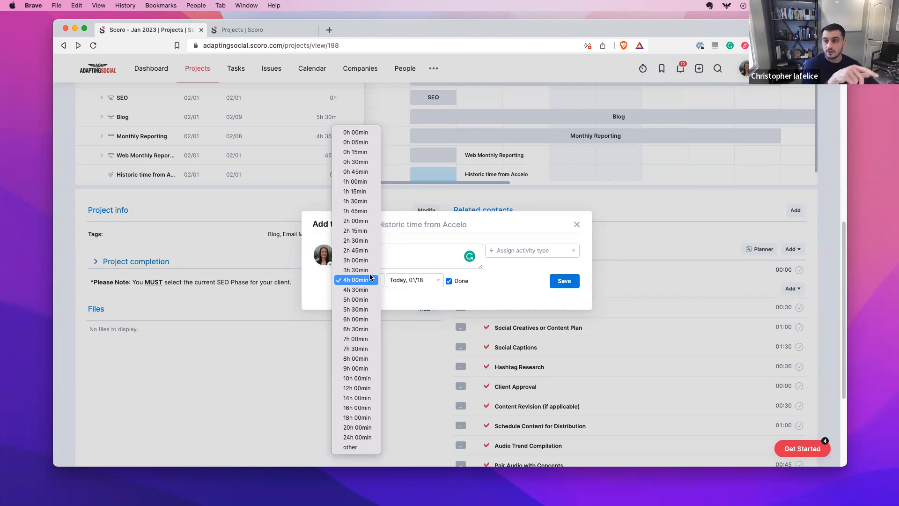
left_click(356, 448)
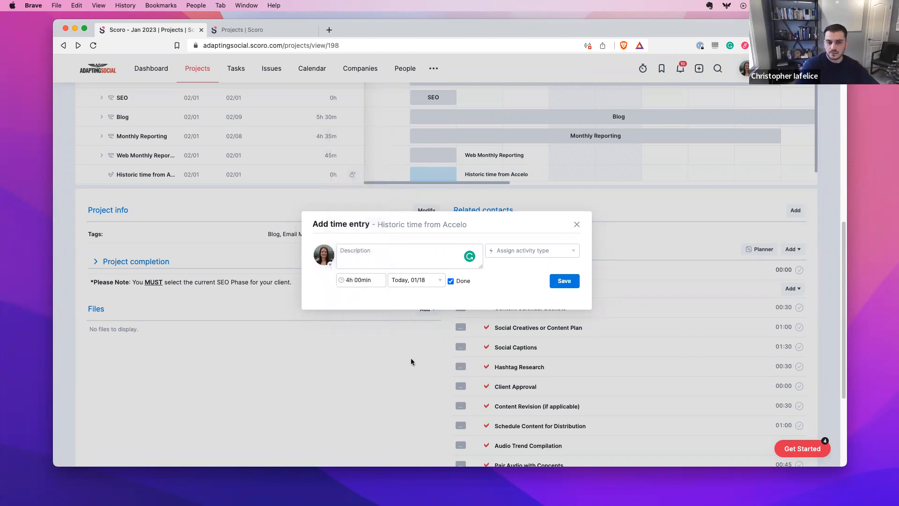
left_click(349, 279)
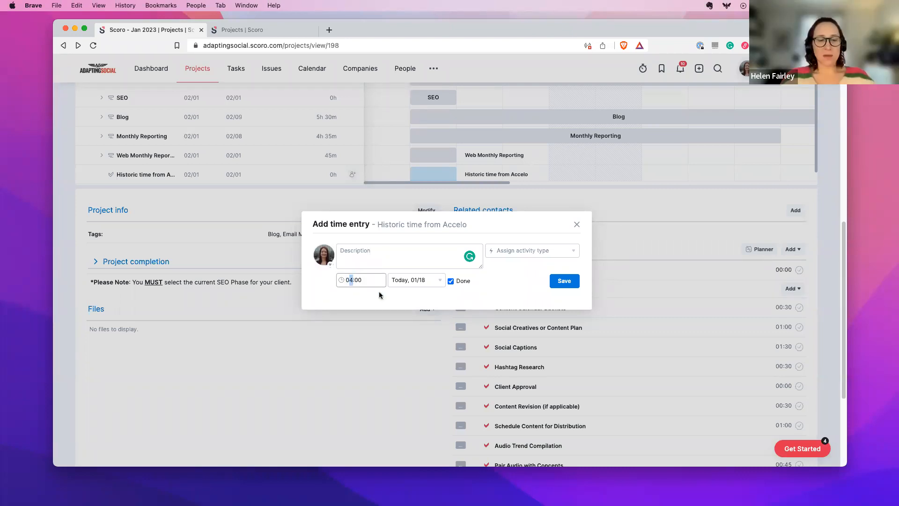
type("3")
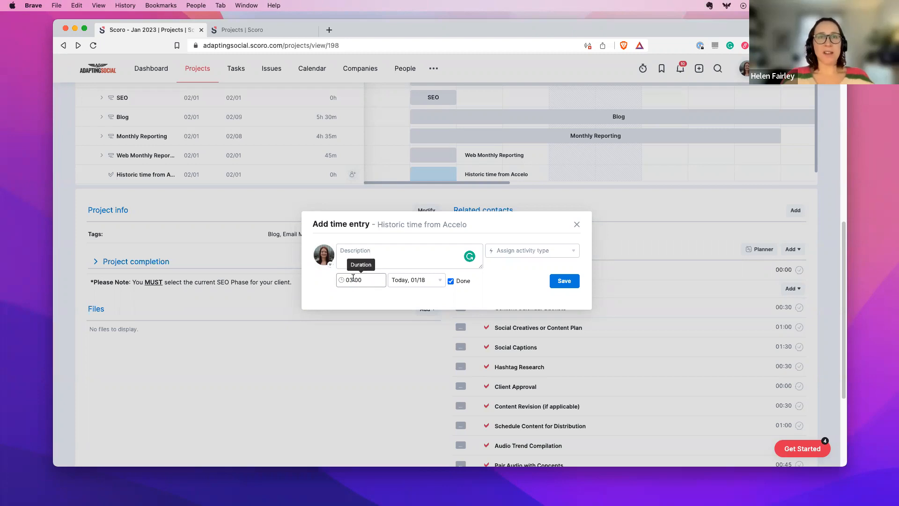
left_click_drag(355, 277, 357, 277)
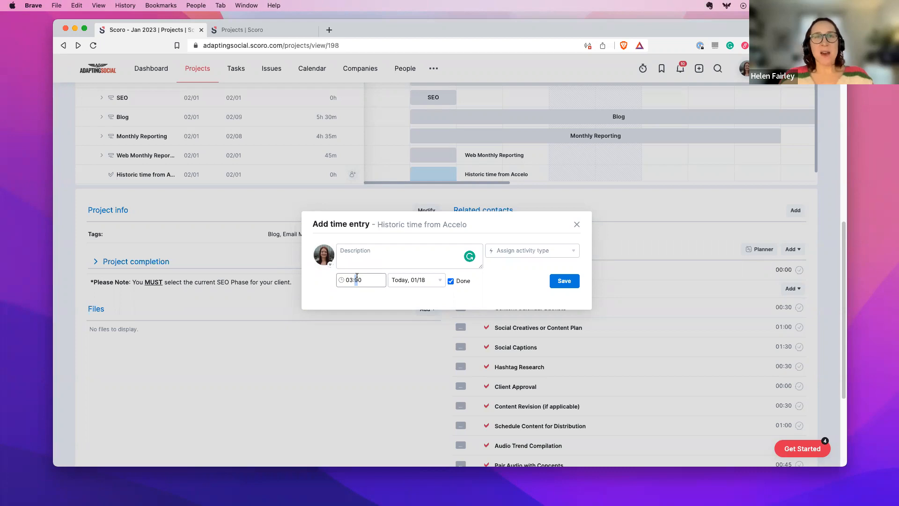
left_click_drag(362, 279, 367, 276)
left_click(357, 278)
type("45")
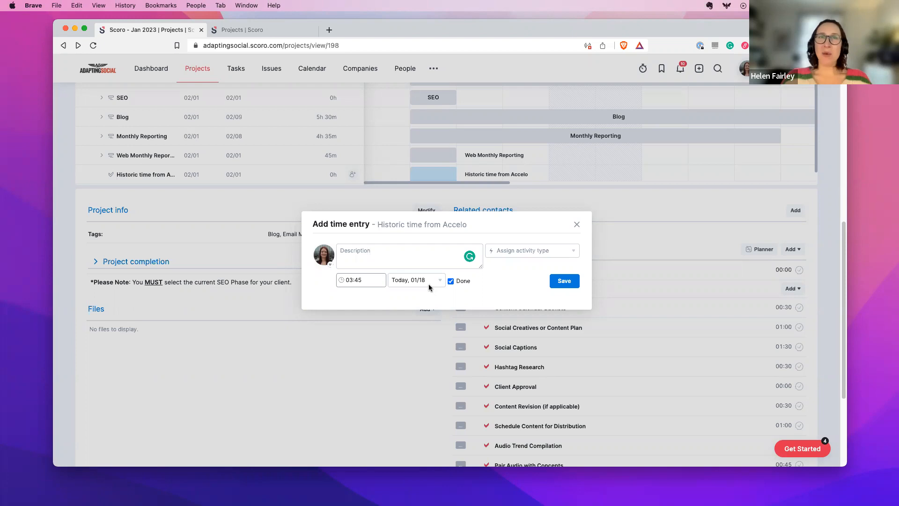
left_click(578, 227)
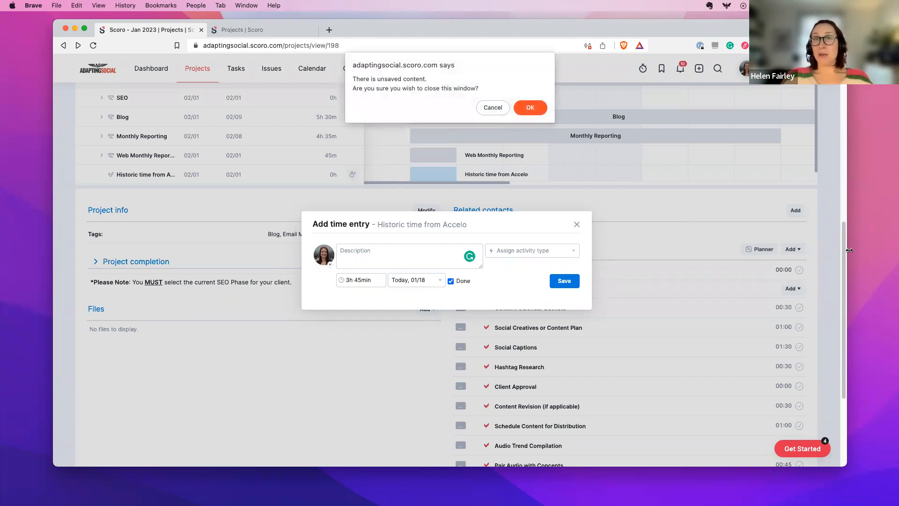
left_click(524, 109)
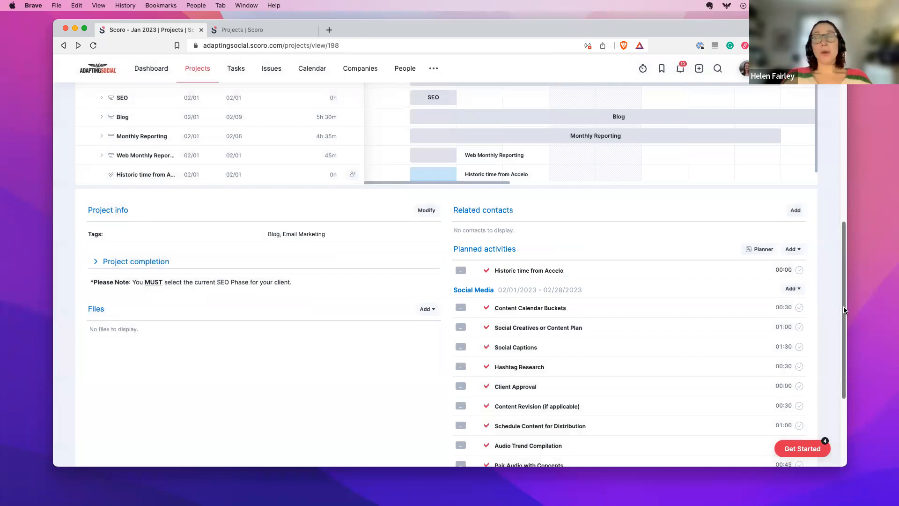
Step: Switch to the other Scoro browser tab, discard its unsaved project form and open the project list
left_click_drag(845, 310, 833, 150)
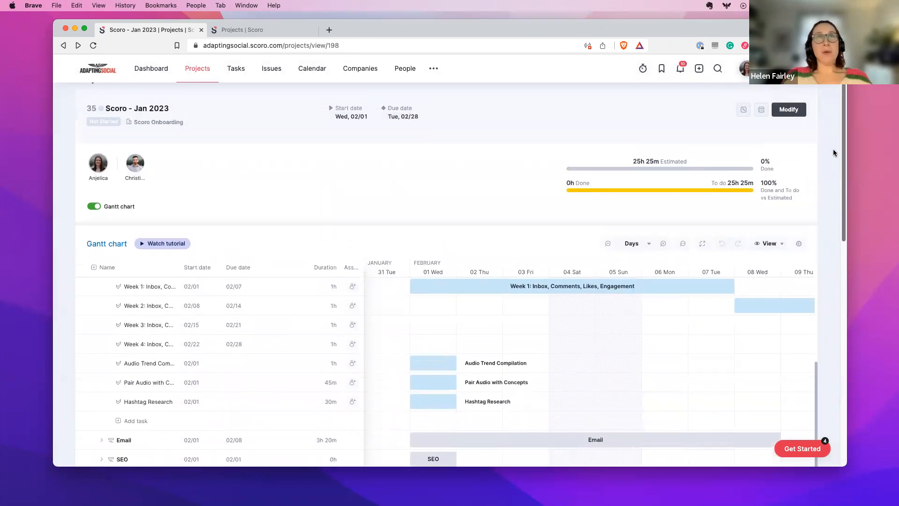
left_click(256, 30)
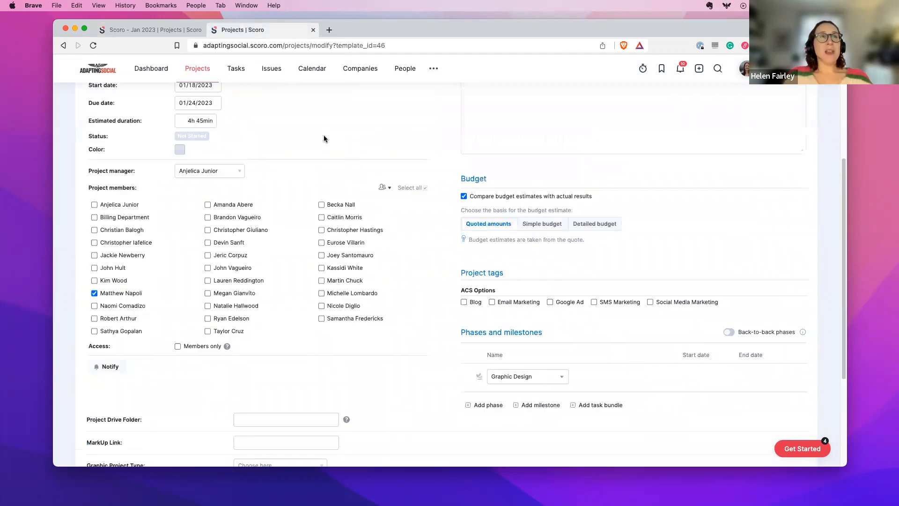
left_click(201, 70)
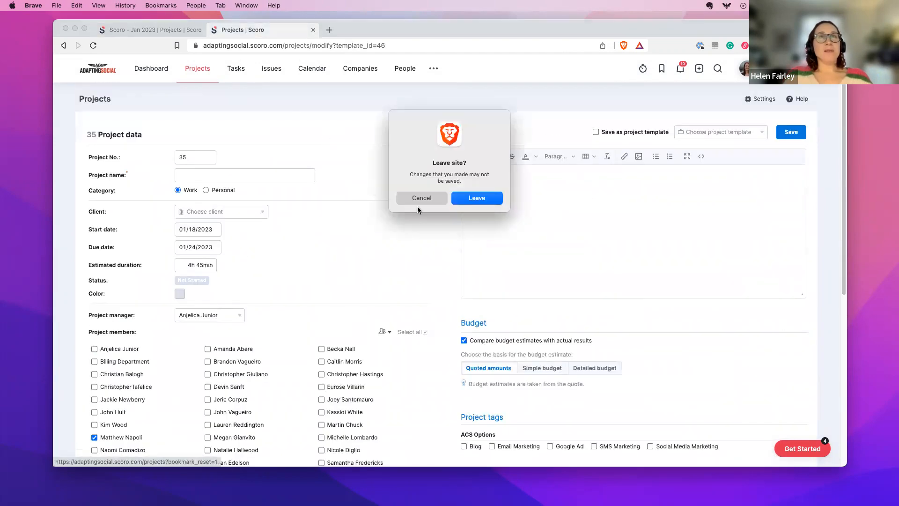
left_click(477, 199)
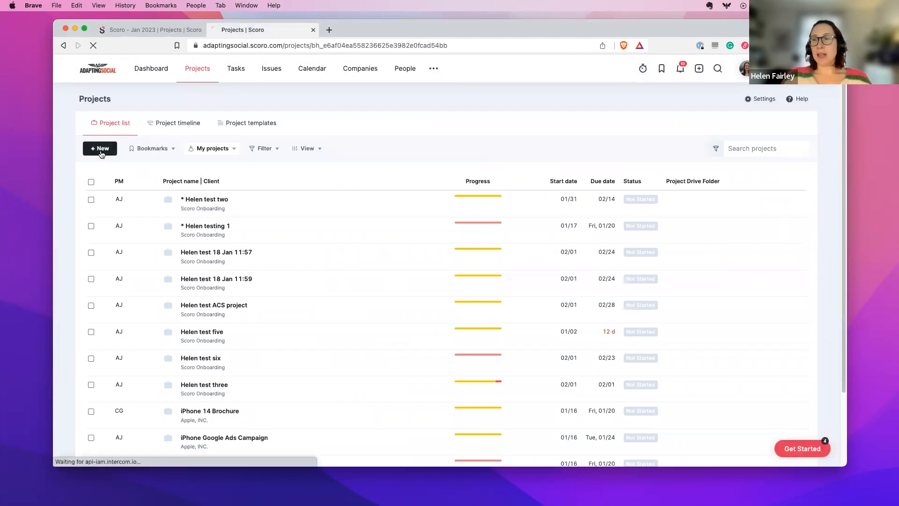
Step: Start a new project from the *ACS Project Template and review its prefilled project data, members and phases
left_click(100, 153)
left_click(730, 136)
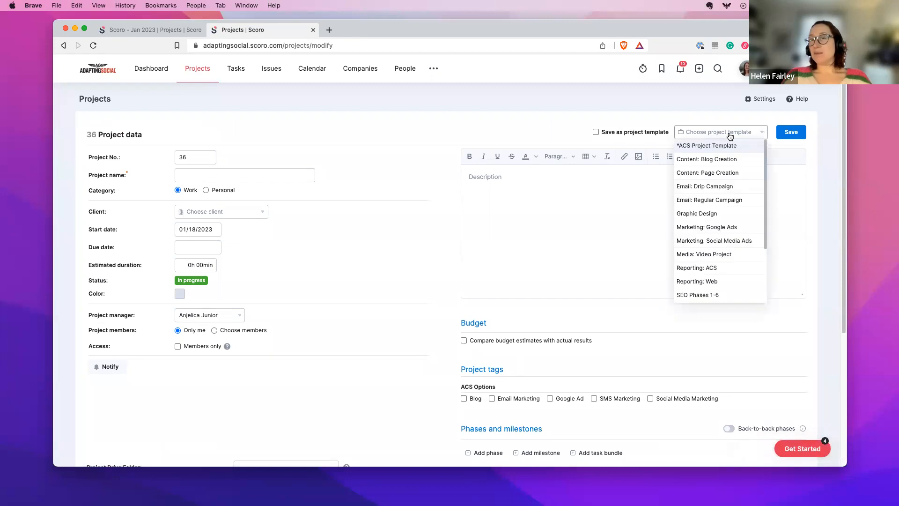
left_click(715, 148)
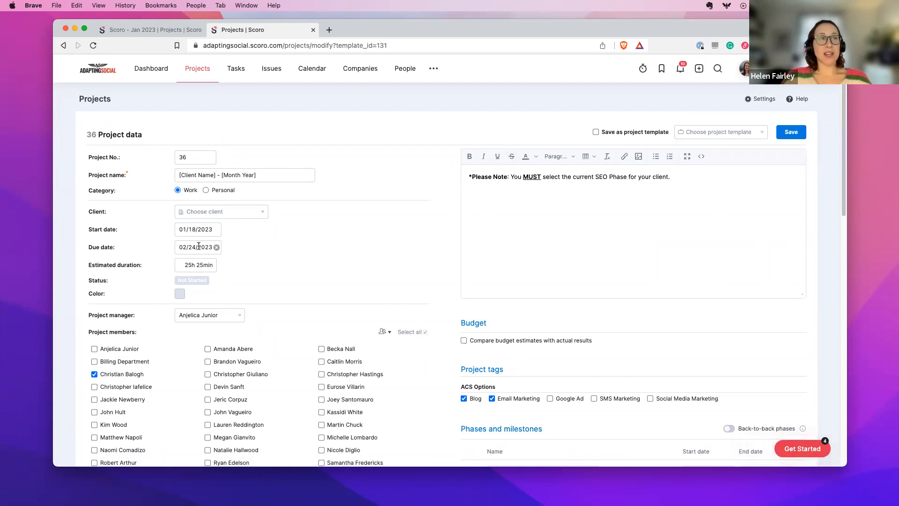
scroll(333, 247, "down", 2)
scroll(335, 250, "down", 1)
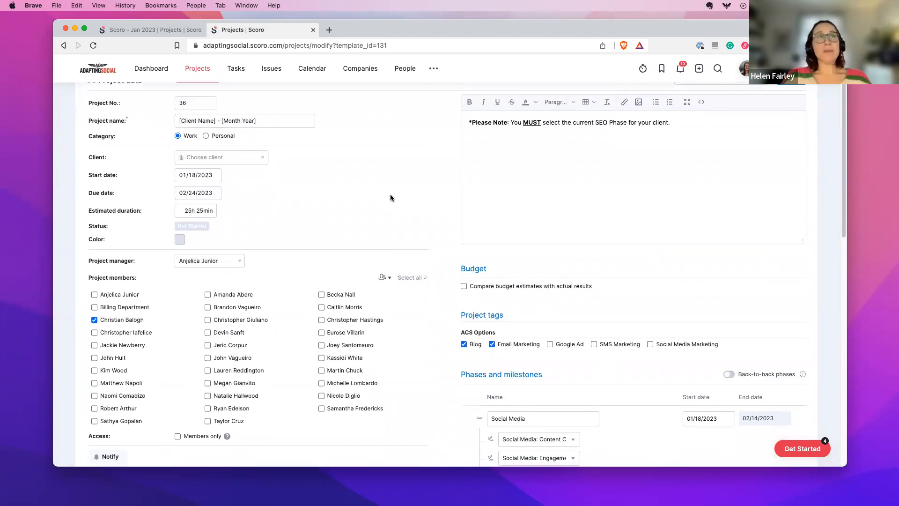
scroll(362, 202, "down", 1)
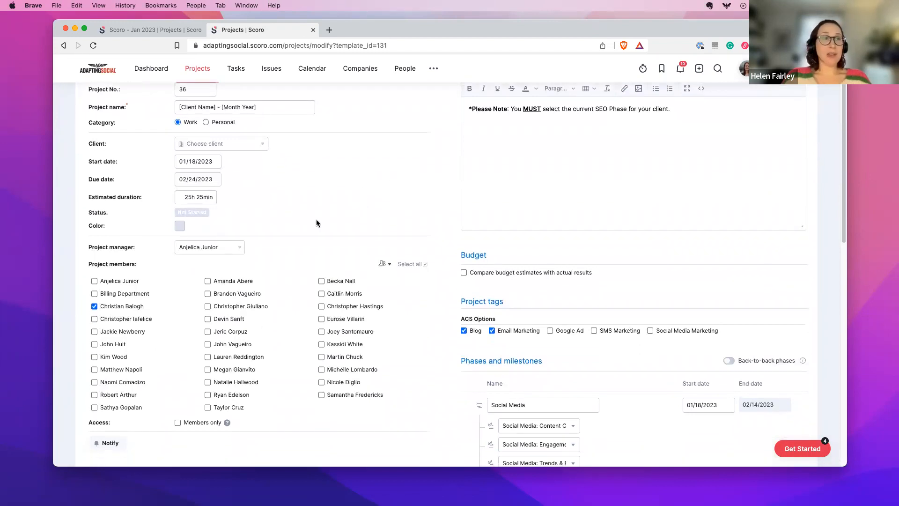
Step: Review the remaining phases and custom fields of the new project form, and switch back to the Scoro - Jan 2023 tab
scroll(328, 225, "down", 20)
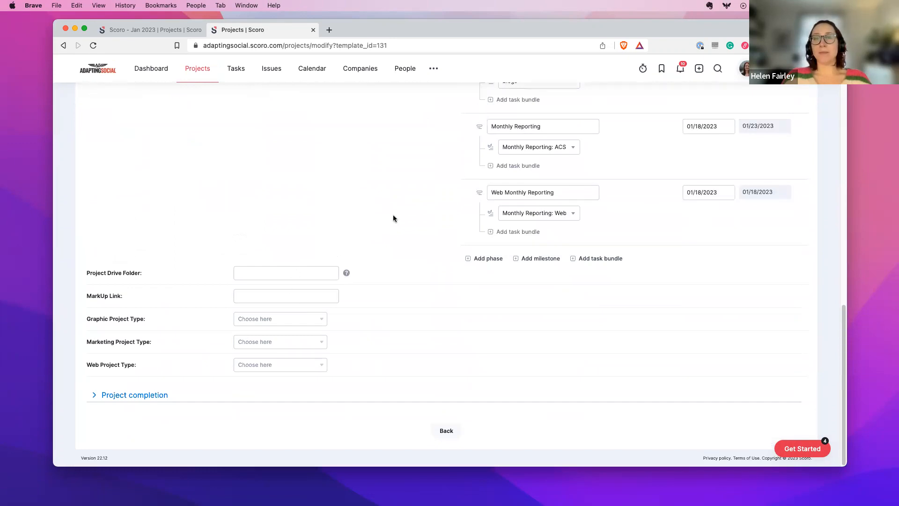
scroll(393, 218, "up", 20)
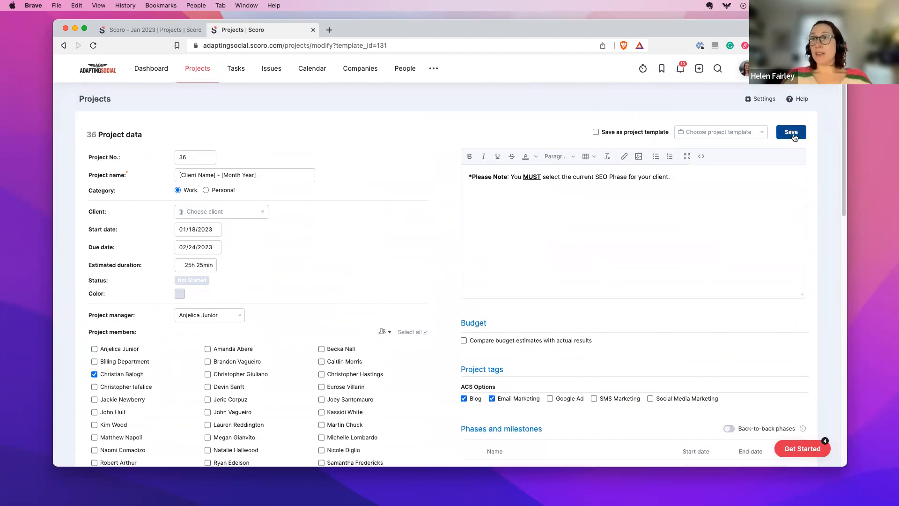
left_click(161, 30)
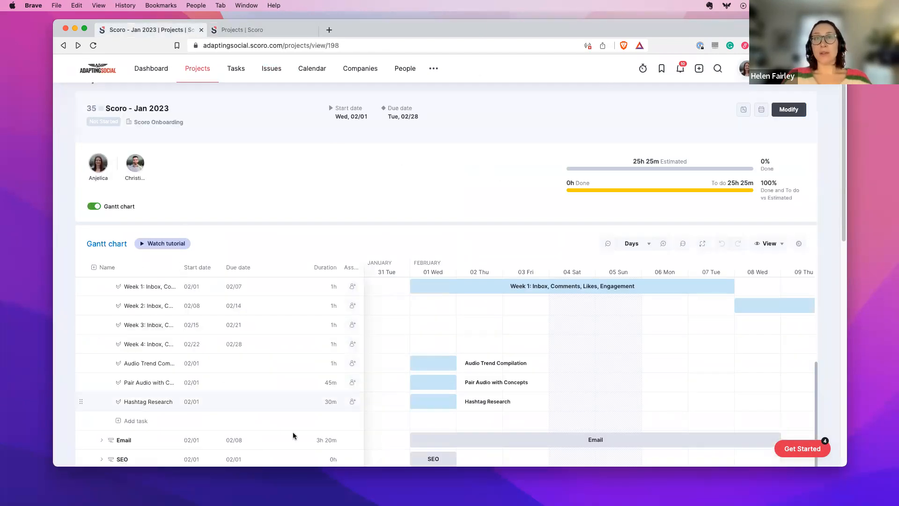
Step: Collapse the Social Media phase to examine the project's phases and timeline in the Gantt chart
scroll(239, 342, "up", 5)
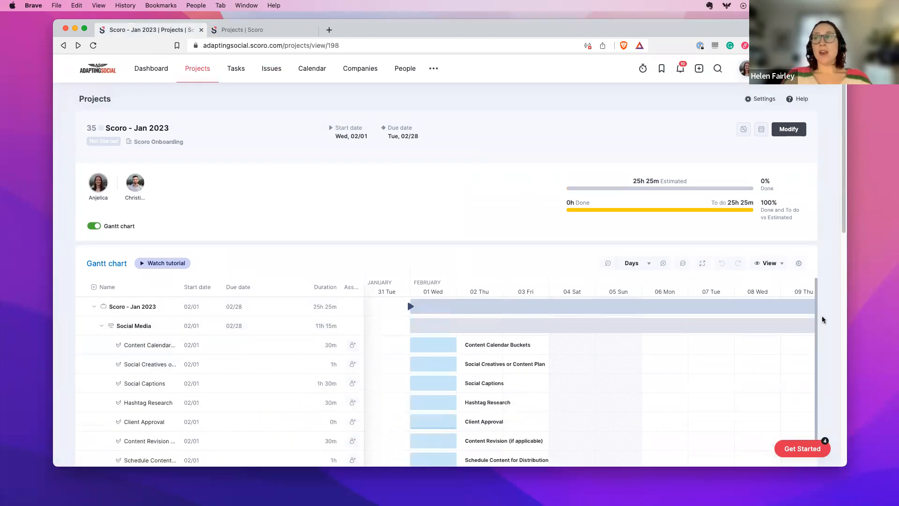
scroll(823, 320, "down", 3)
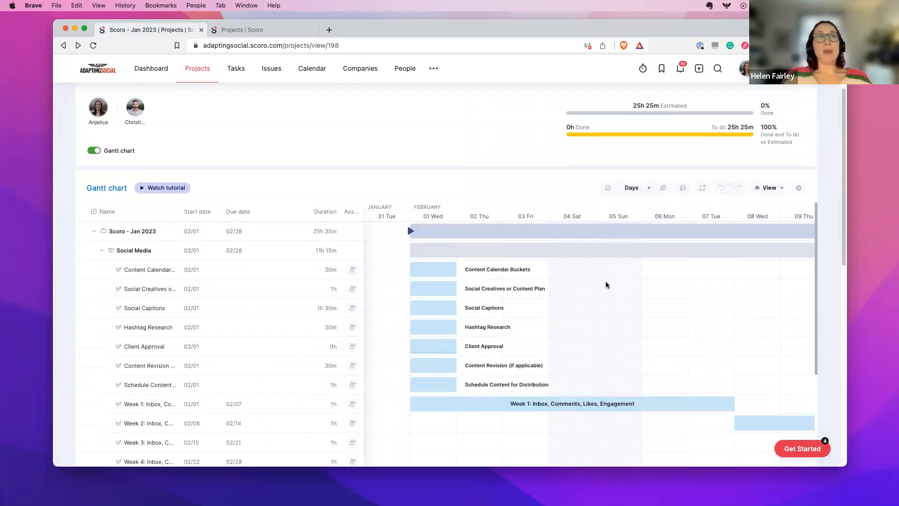
left_click(102, 253)
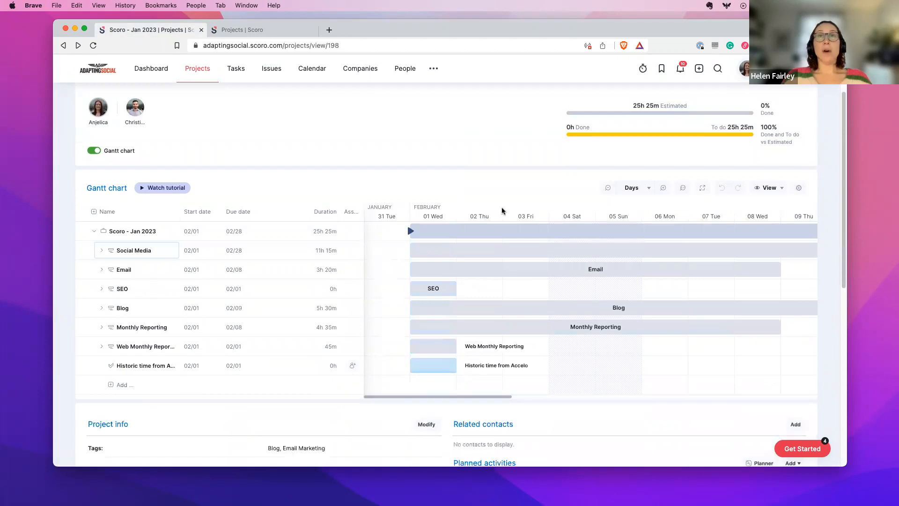
mouse_move(608, 235)
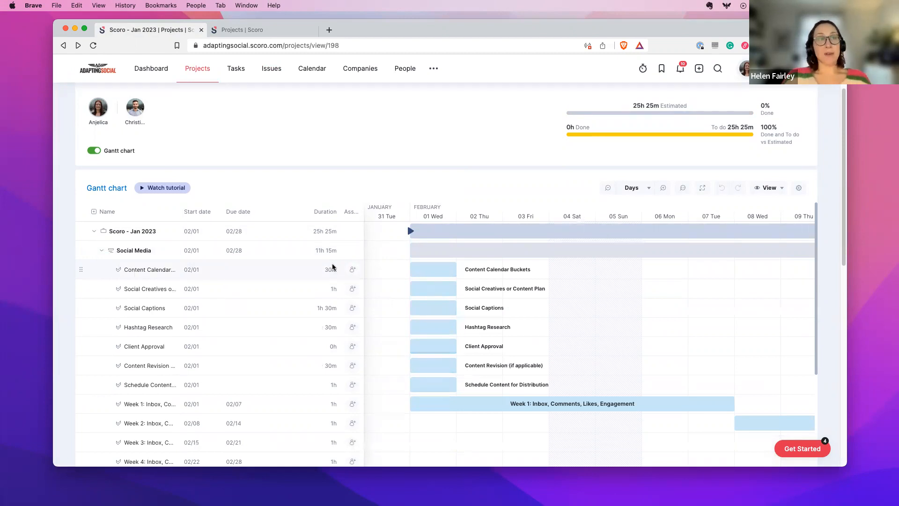
mouse_move(431, 272)
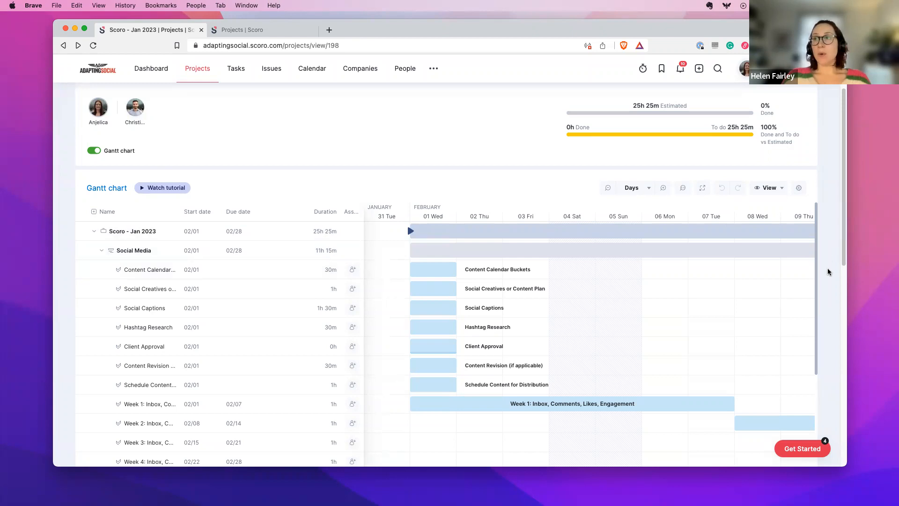
Step: Open the project's planned activities in a new browser tab, select all tasks to view the bulk options, and return to the project
scroll(828, 271, "down", 10)
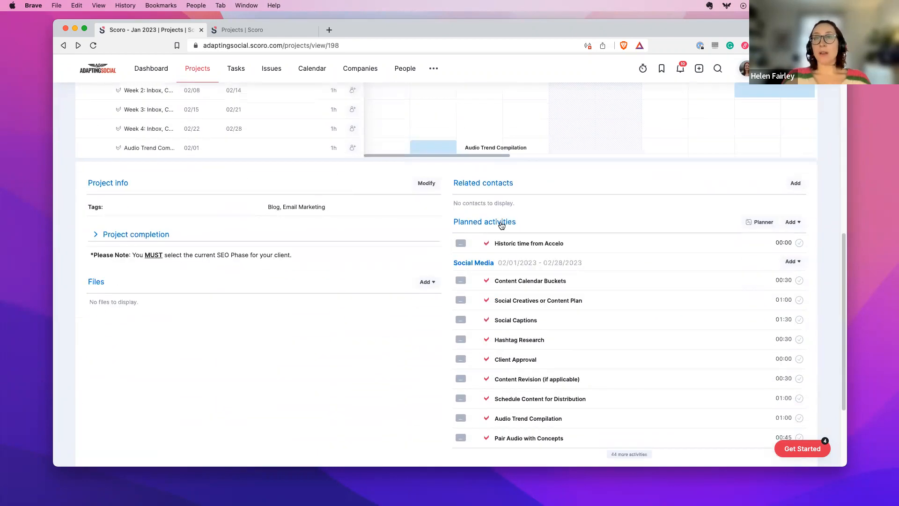
right_click(501, 226)
left_click(518, 228)
left_click(381, 31)
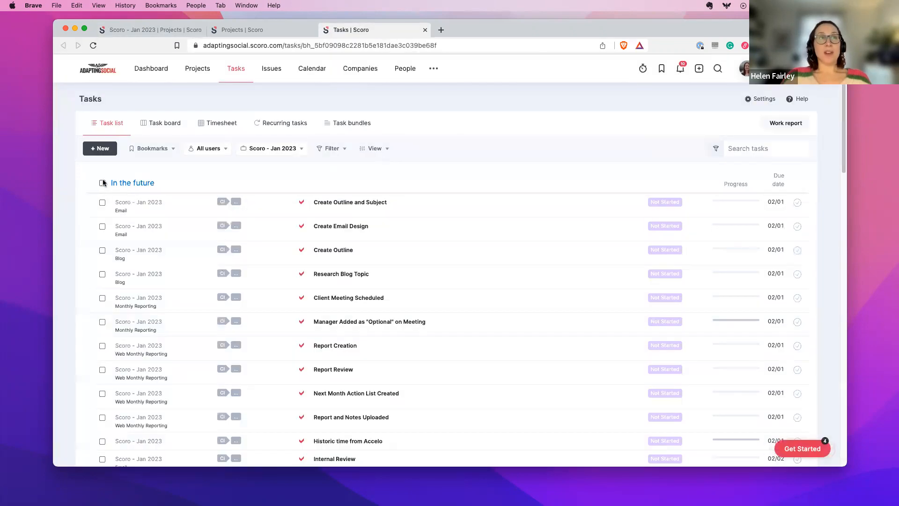
left_click(102, 183)
left_click(161, 197)
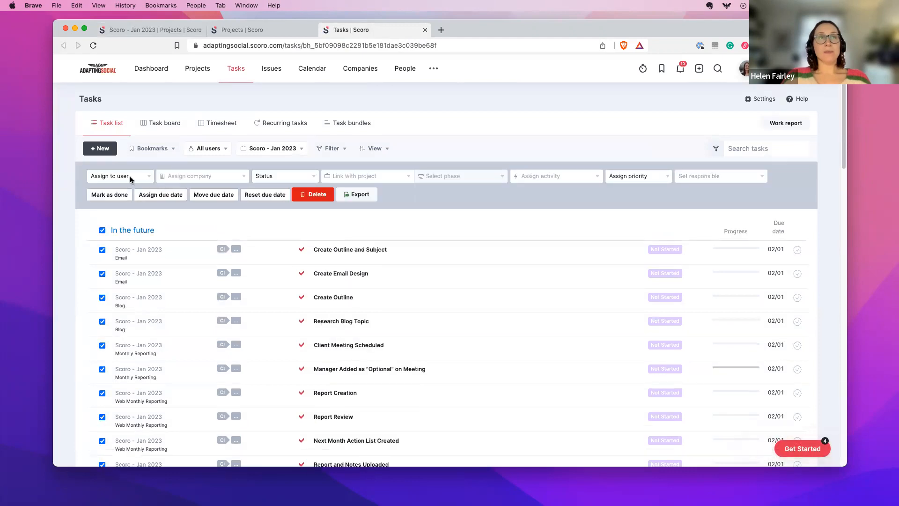
left_click(133, 34)
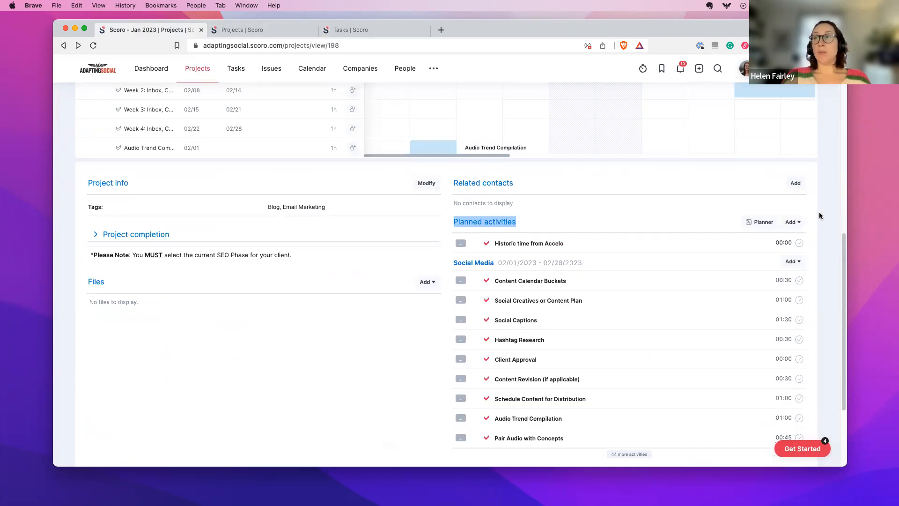
Step: View the task bundles that can be added to the project's planned activities, and close the bundle selection without choosing one
left_click(790, 223)
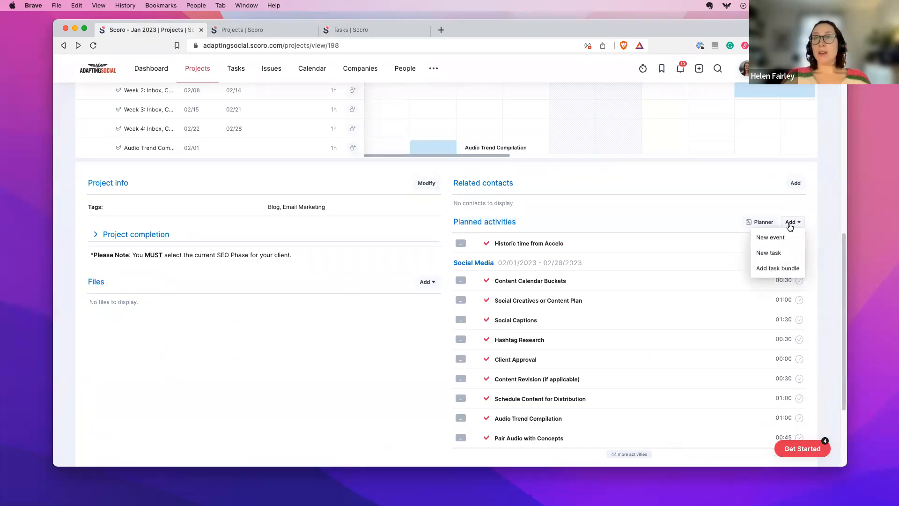
left_click(777, 268)
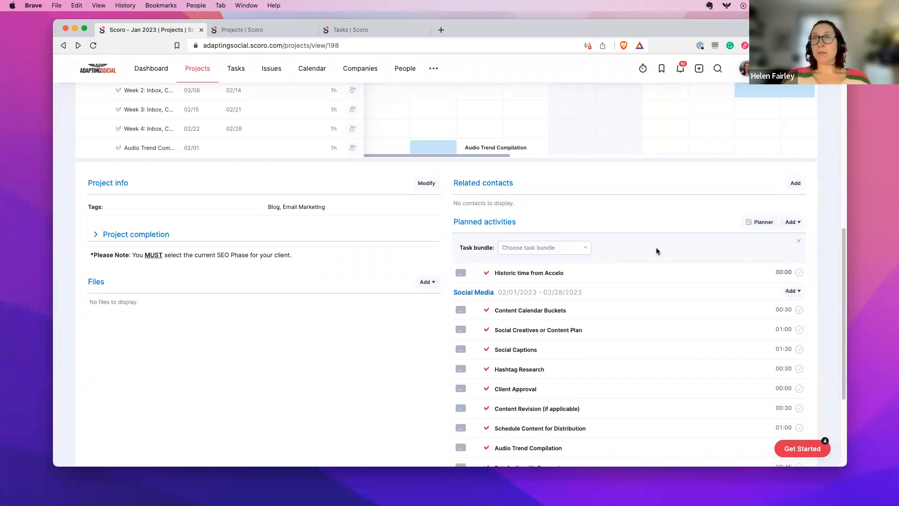
left_click(548, 251)
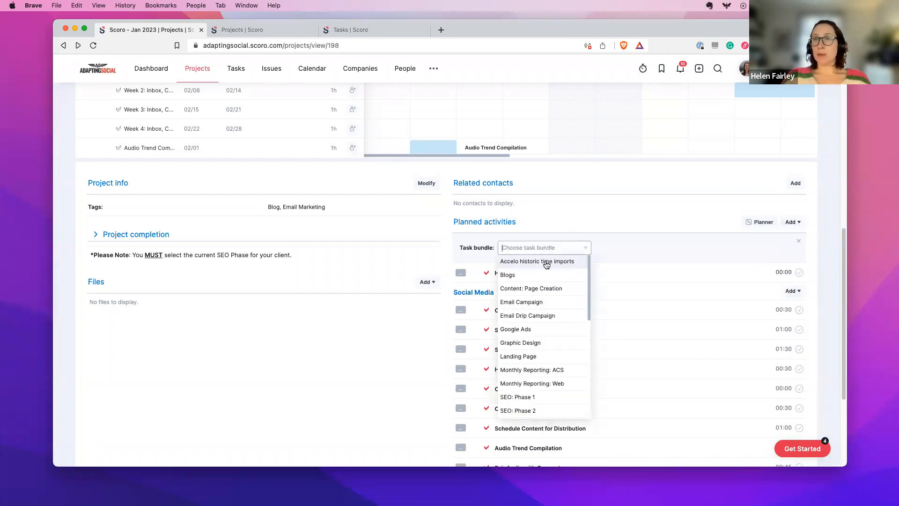
left_click(820, 236)
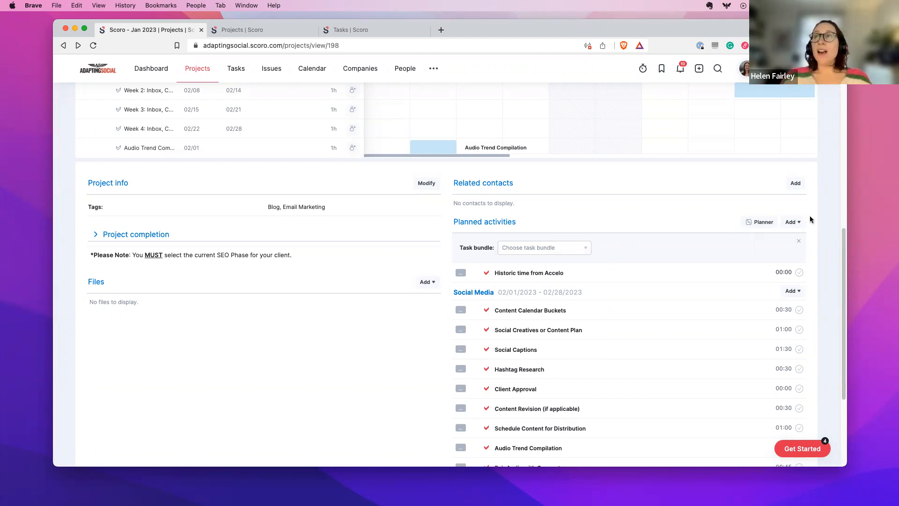
left_click(799, 241)
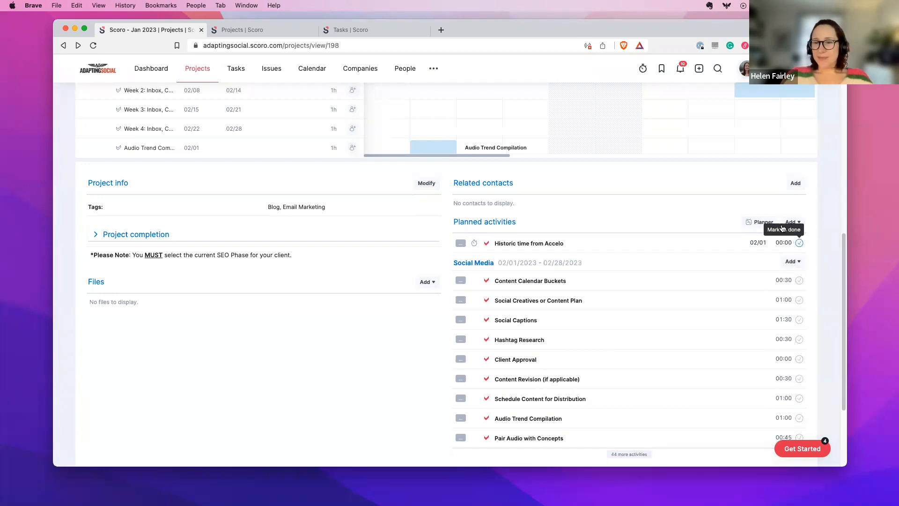
left_click(783, 225)
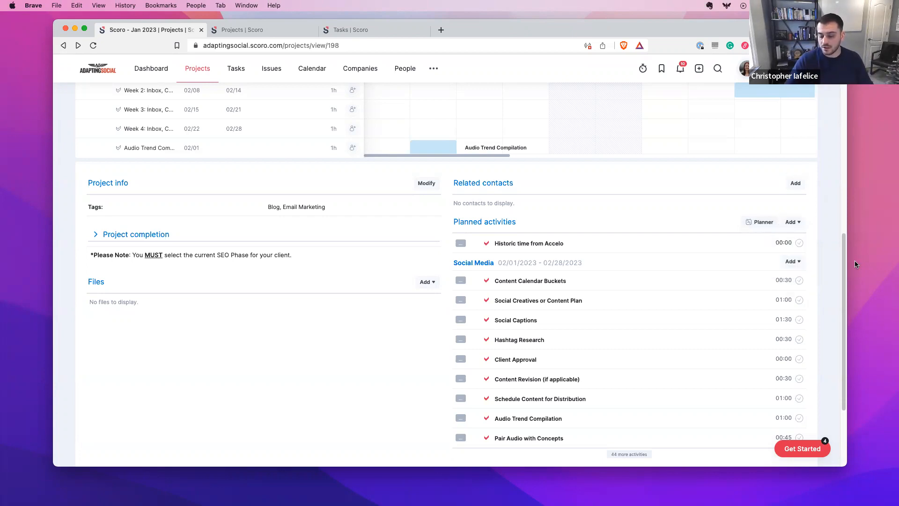
Step: Return to the project's Gantt chart and collapse the Social Media phase so its tasks are hidden
left_click_drag(843, 257, 841, 97)
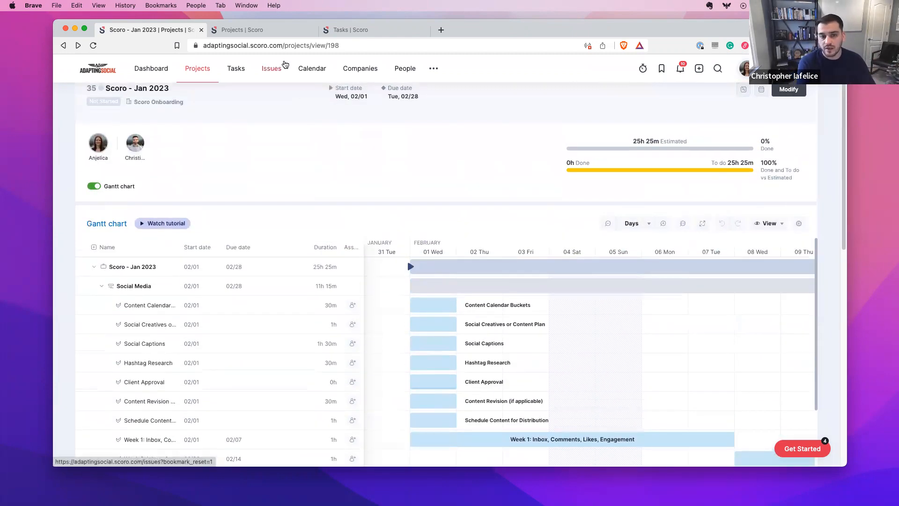
left_click(101, 288)
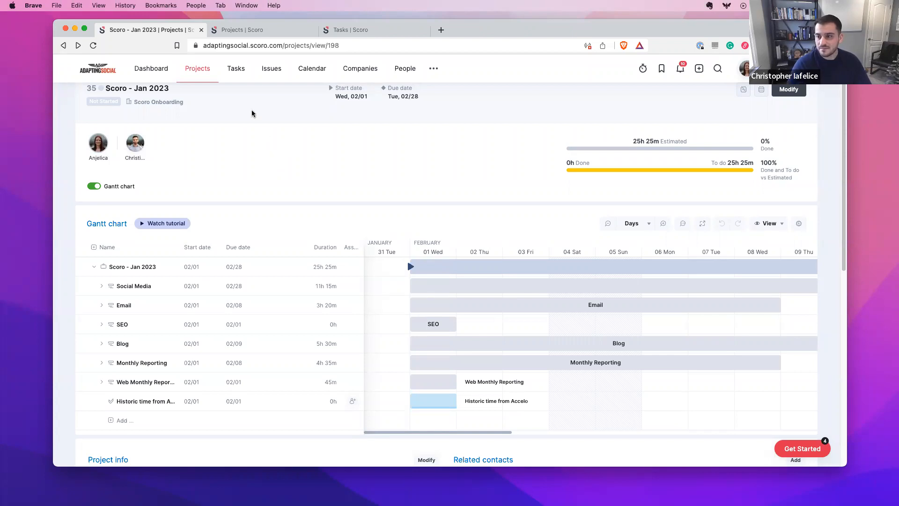
scroll(271, 175, "up", 1)
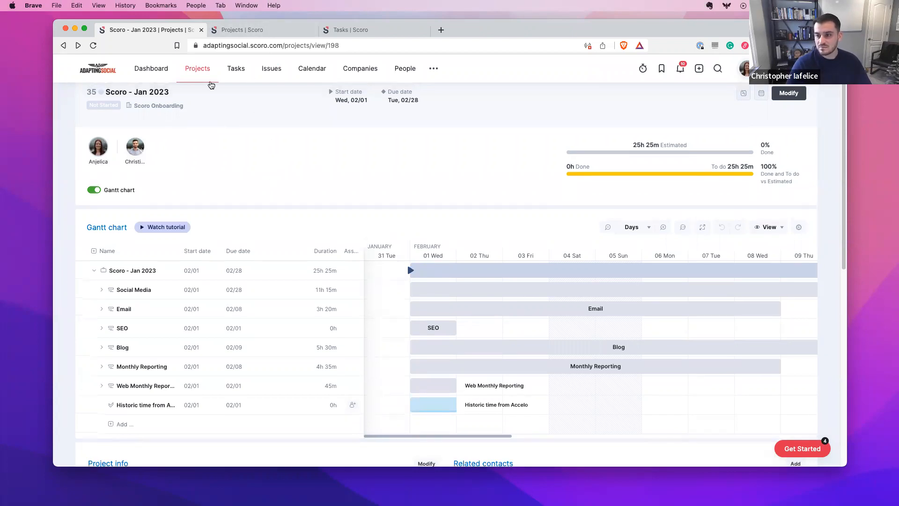
Step: Switch to the browser tab with the new project form and add the SEO: Phase 1 task bundle to the SEO phase
left_click(266, 30)
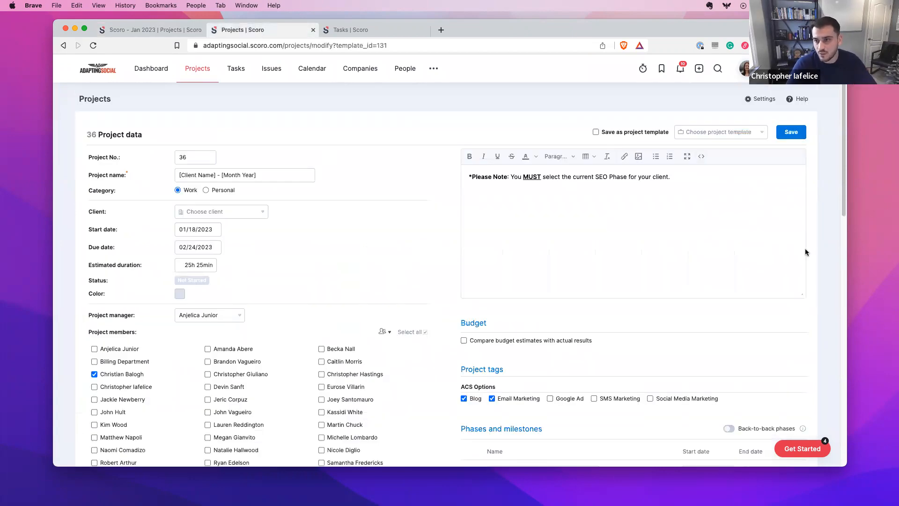
scroll(819, 252, "down", 5)
scroll(819, 253, "down", 2)
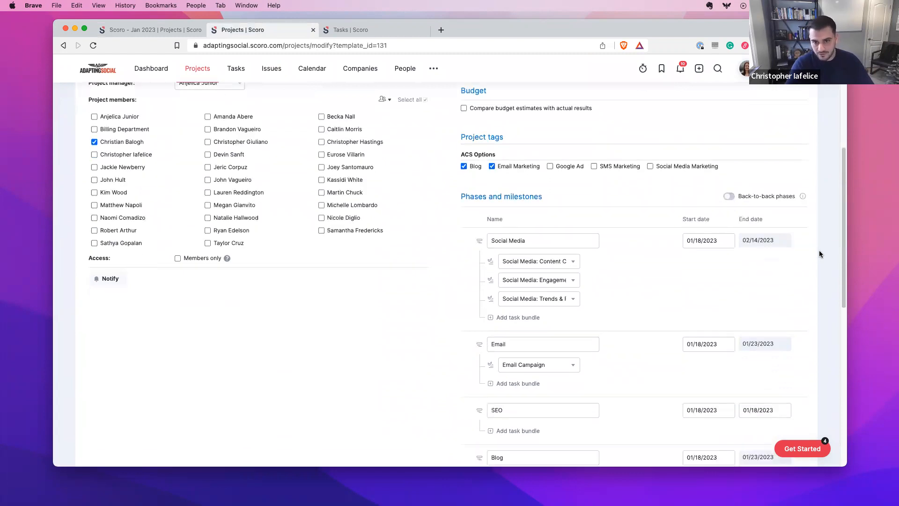
scroll(819, 254, "down", 3)
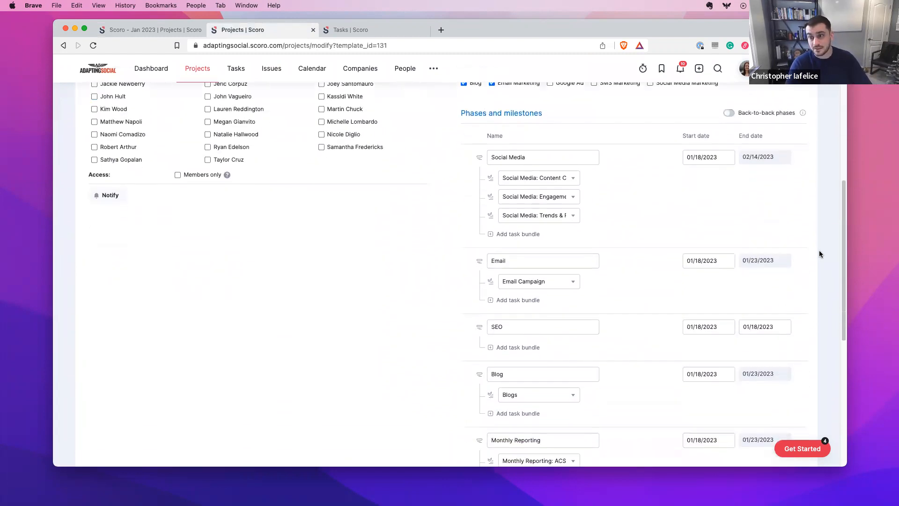
scroll(830, 253, "down", 2)
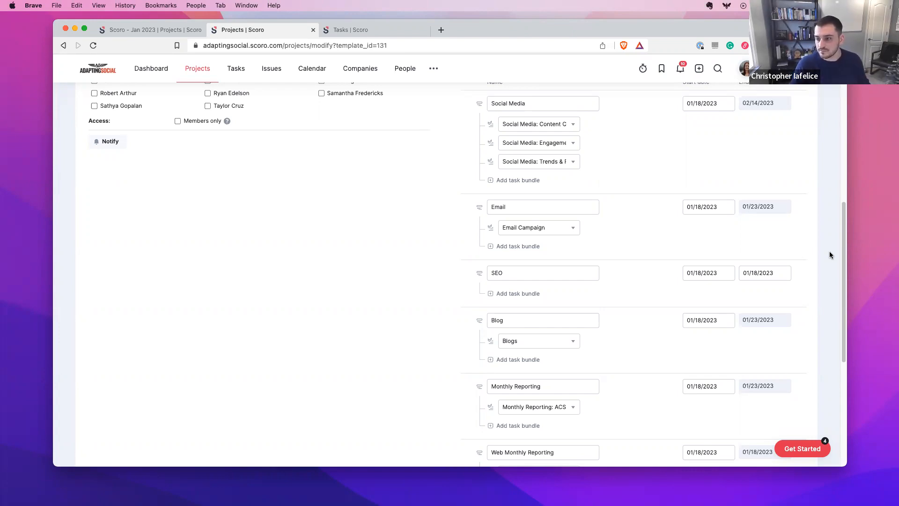
scroll(829, 257, "down", 2)
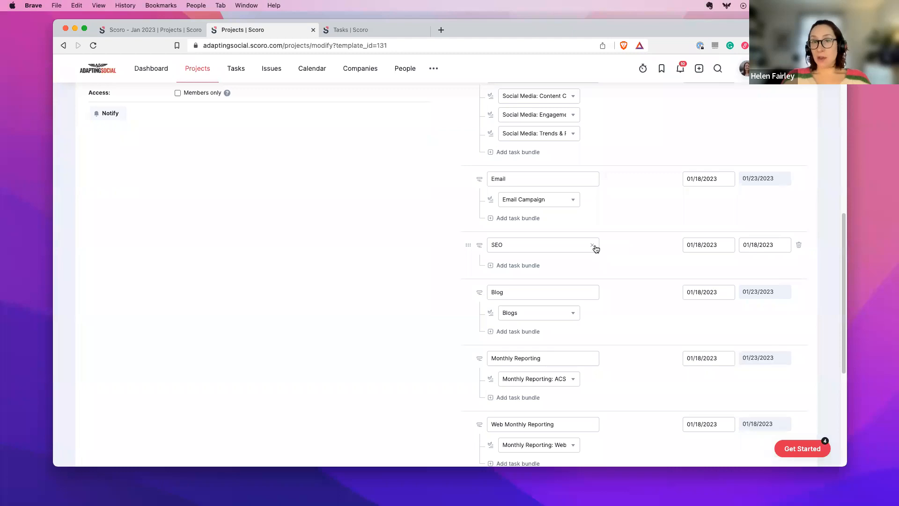
left_click(528, 266)
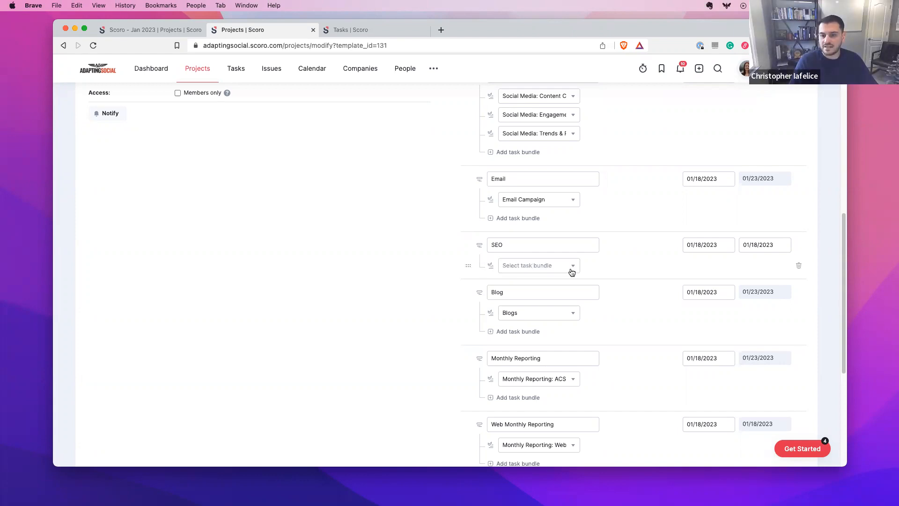
left_click(571, 270)
scroll(570, 283, "down", 4)
scroll(571, 295, "down", 3)
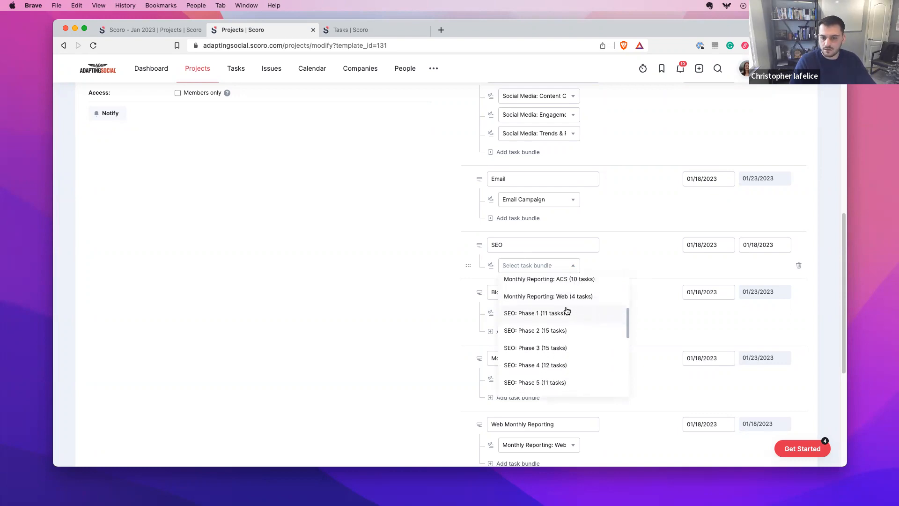
scroll(569, 352, "down", 1)
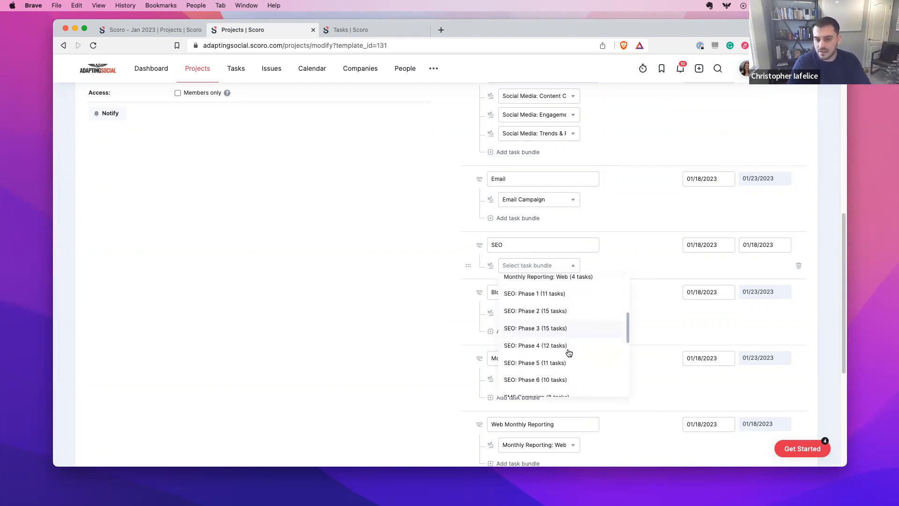
scroll(568, 351, "down", 1)
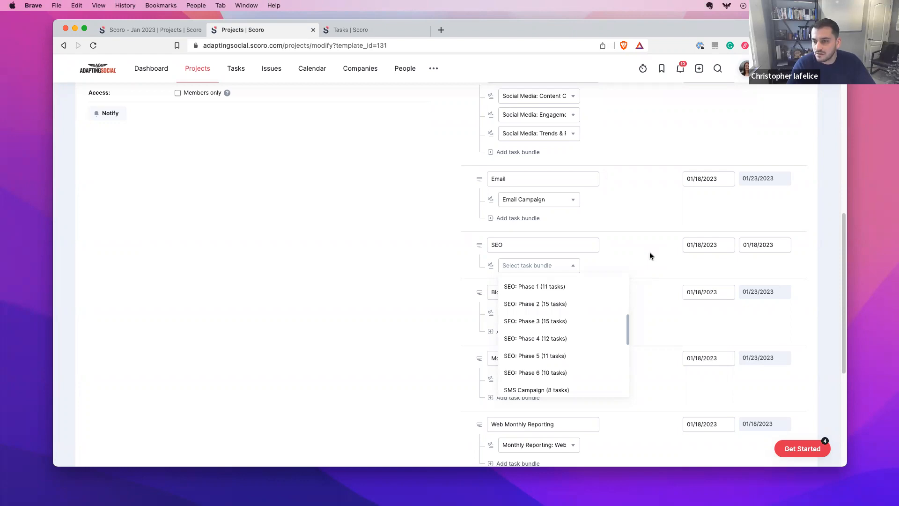
left_click(580, 288)
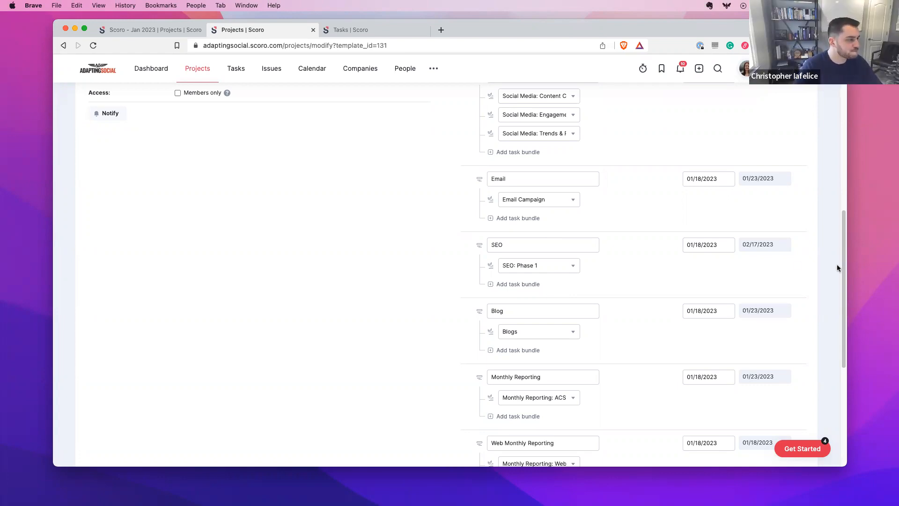
Step: Examine the task bundles and the start and end dates of all phases in the new project form
left_click_drag(842, 266, 843, 291)
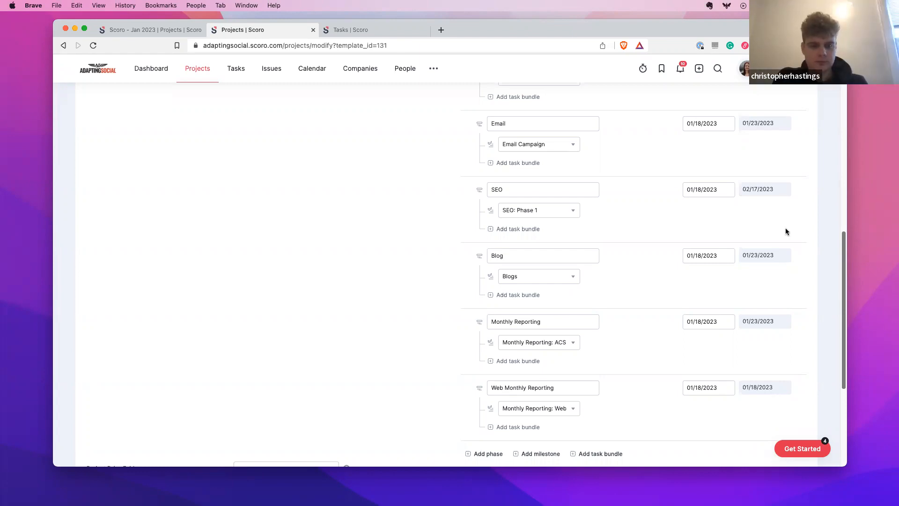
mouse_move(842, 251)
left_mouse_down()
mouse_move(846, 89)
mouse_move(834, 246)
left_mouse_up()
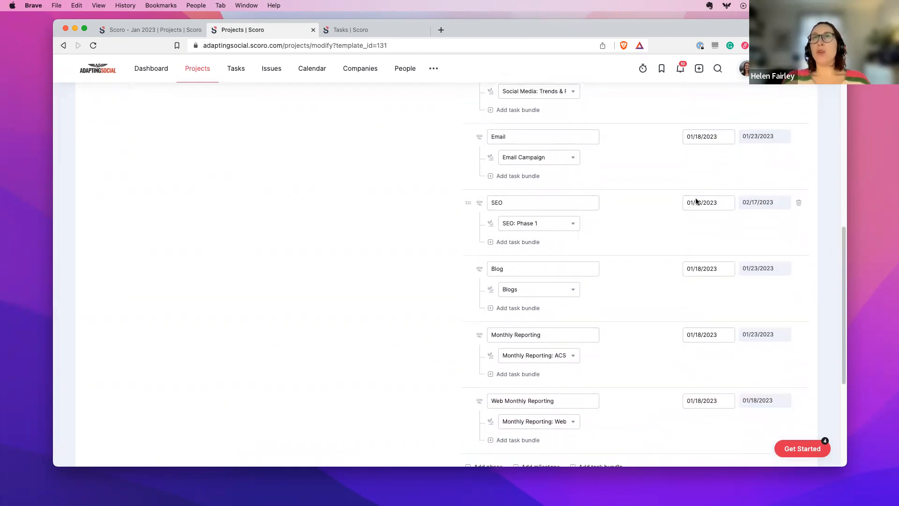
left_click_drag(843, 267, 842, 233)
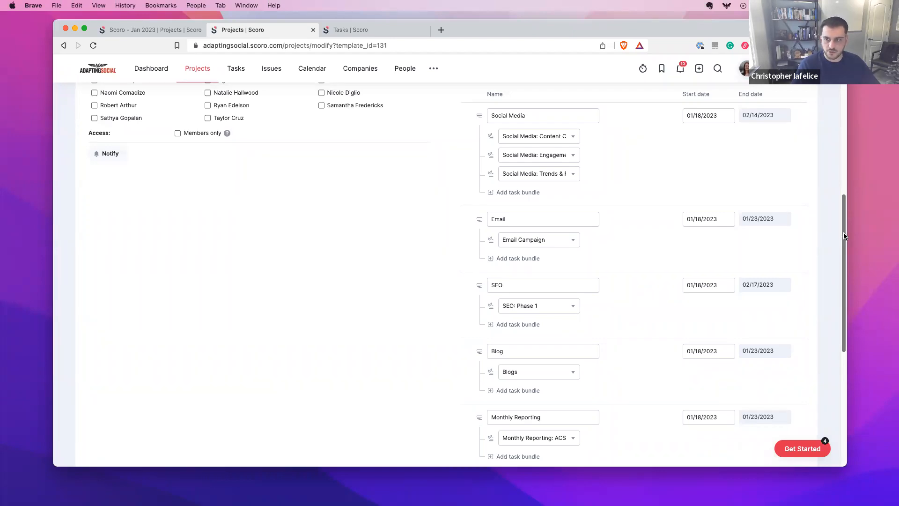
left_click_drag(841, 232, 842, 225)
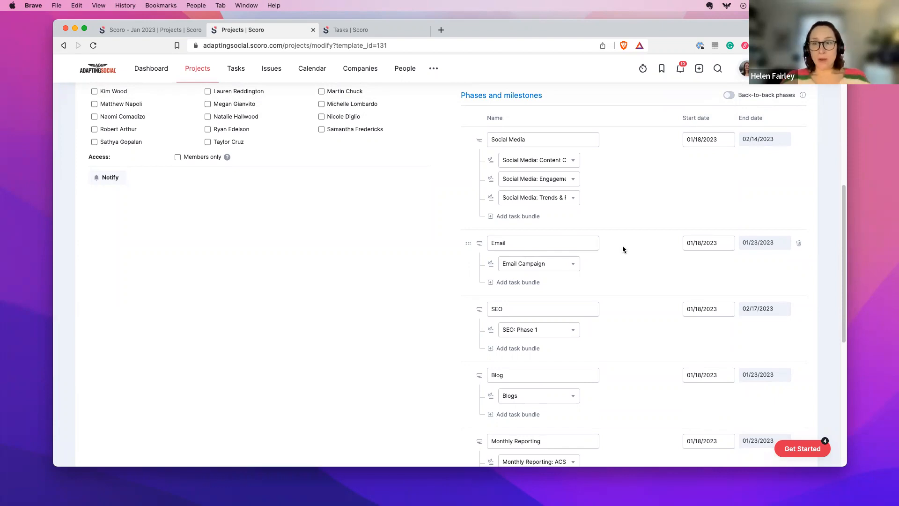
Step: View the available project templates without choosing one, and look through the phases and their task bundles in the new project form
scroll(831, 258, "up", 10)
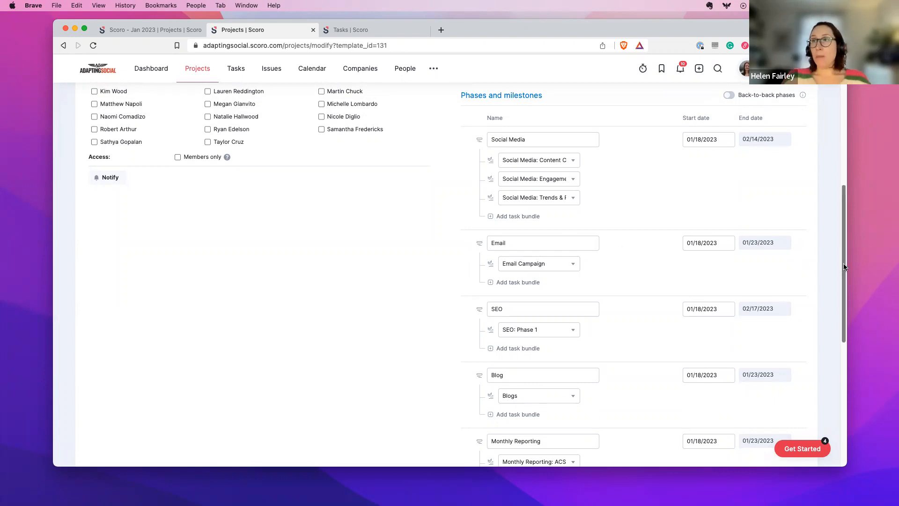
left_click(729, 135)
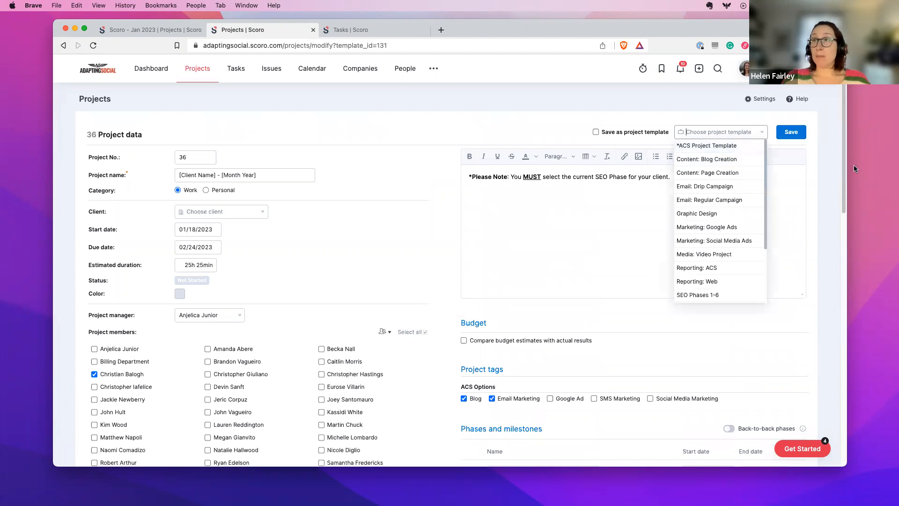
left_click(830, 170)
scroll(829, 225, "down", 15)
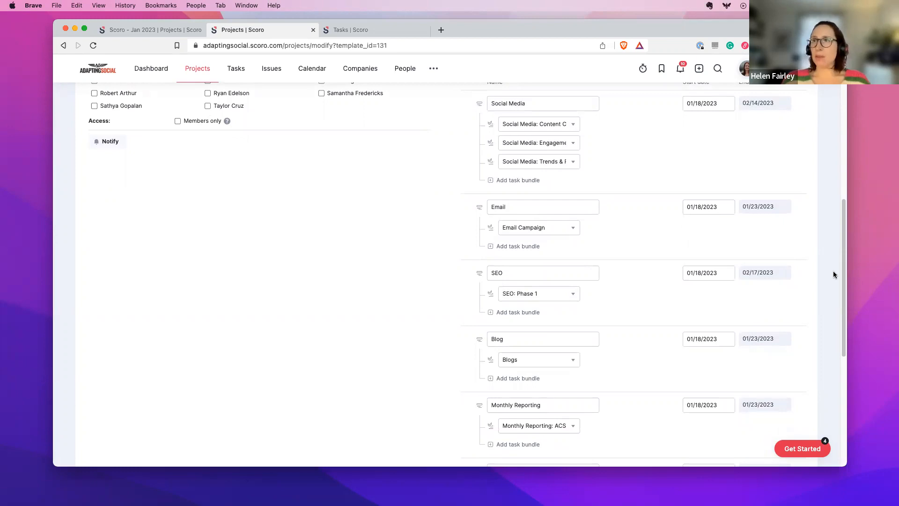
left_click_drag(843, 281, 844, 300)
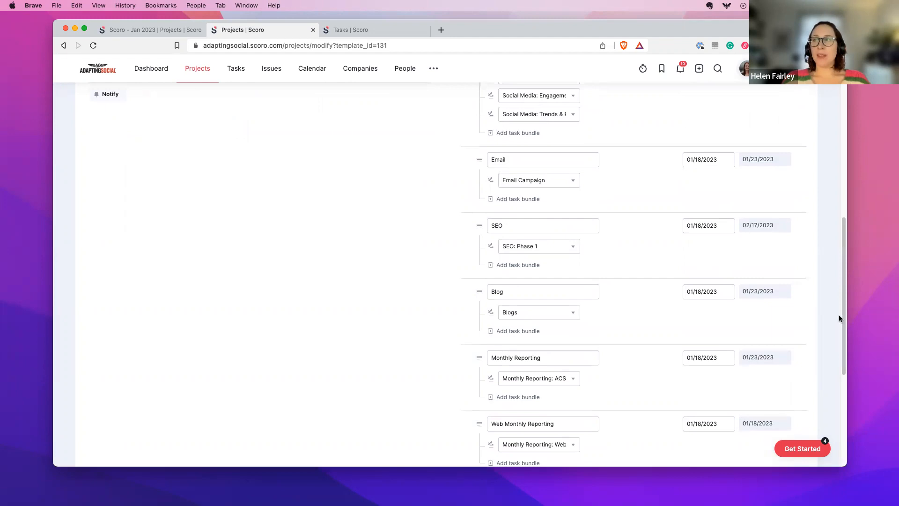
left_click_drag(844, 321, 844, 190)
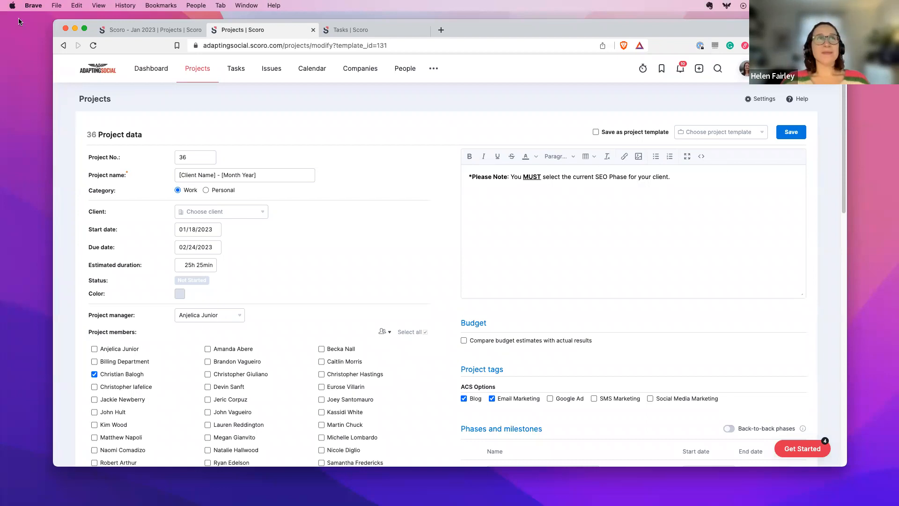
Step: Leave the new project form, open the project list and filter it to projects with a due date range of Until today
left_click(114, 76)
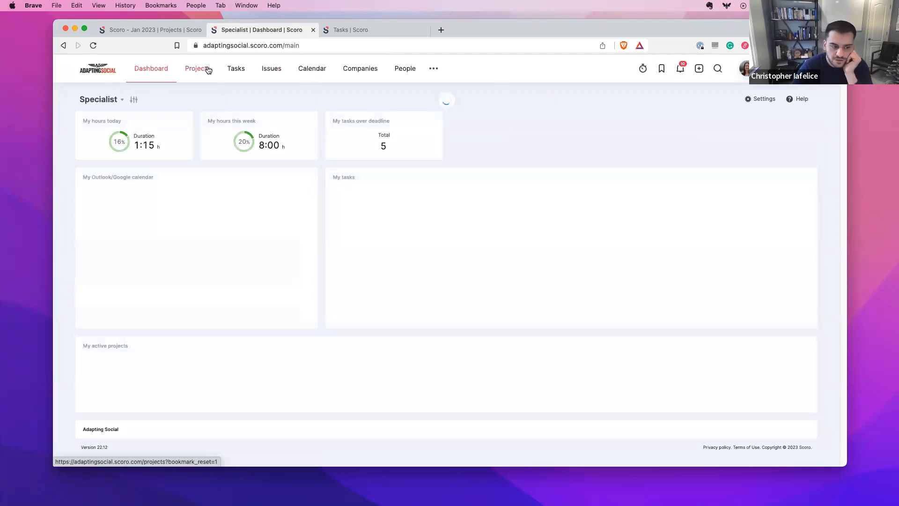
left_click(204, 70)
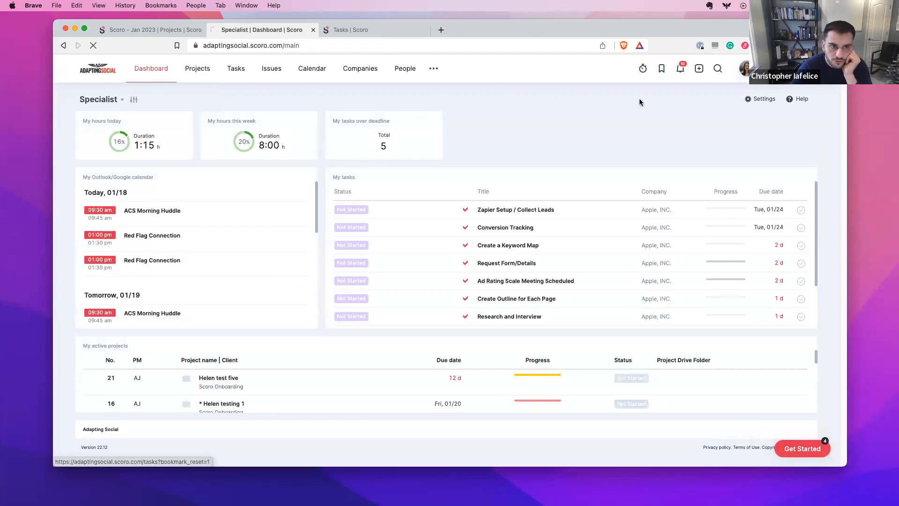
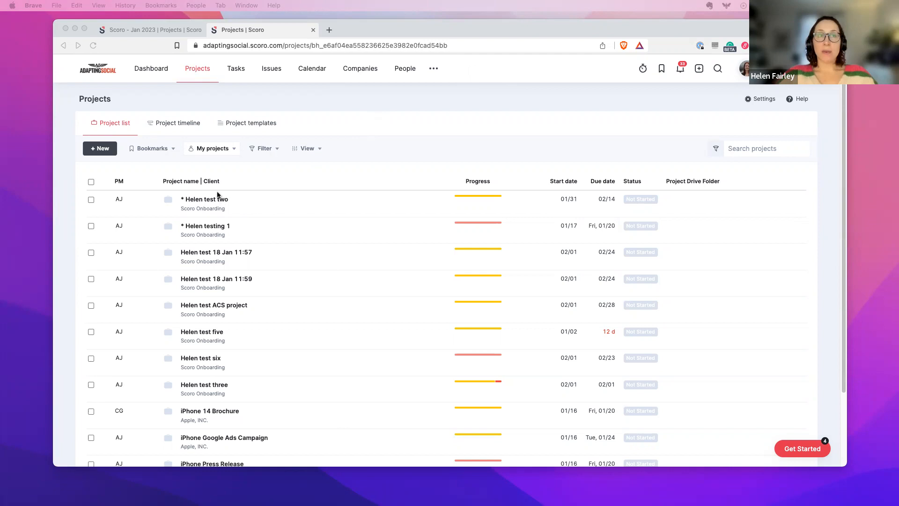
left_click(273, 151)
left_click(277, 149)
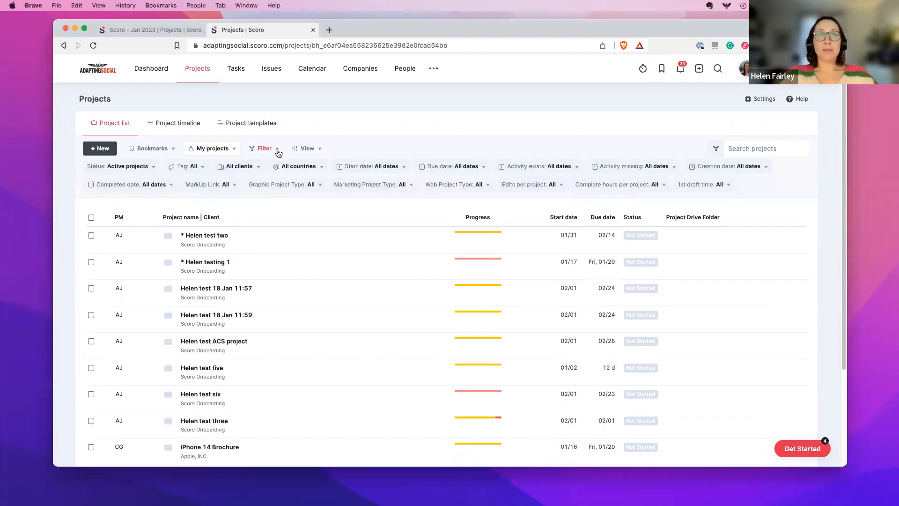
left_click(483, 167)
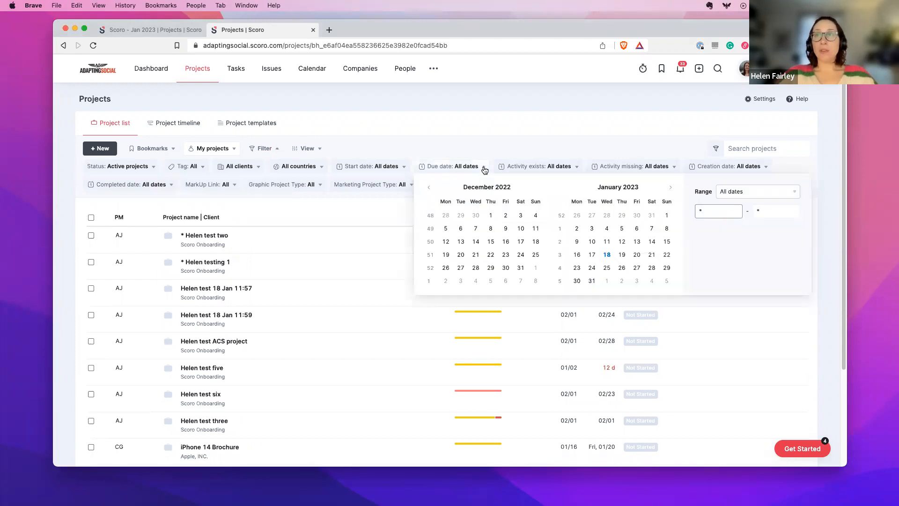
left_click(784, 192)
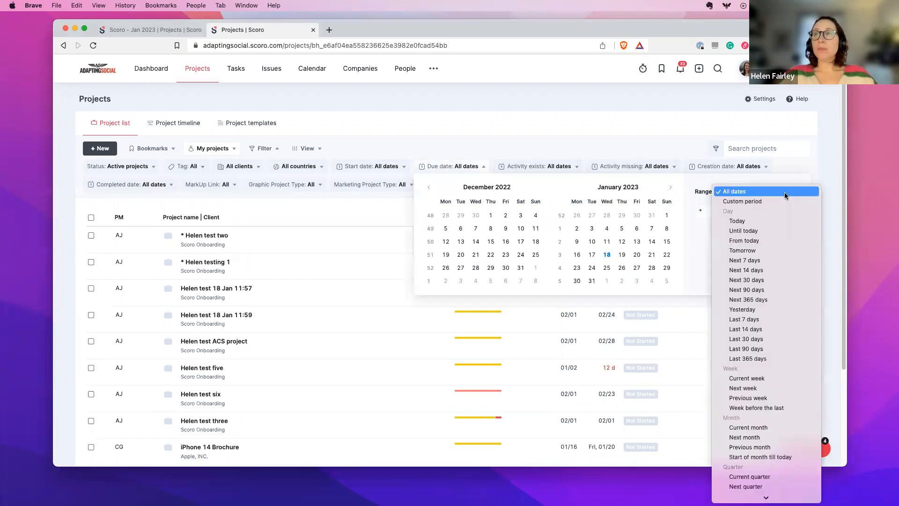
left_click(779, 232)
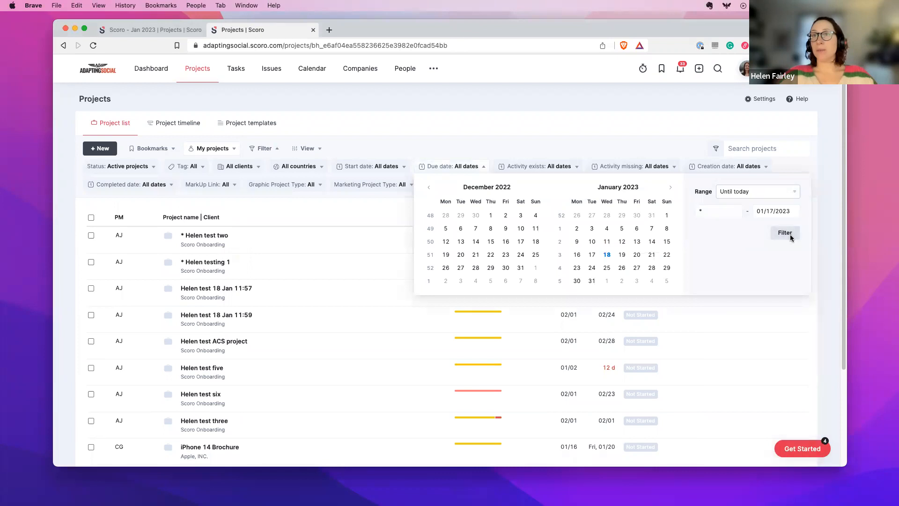
left_click(785, 233)
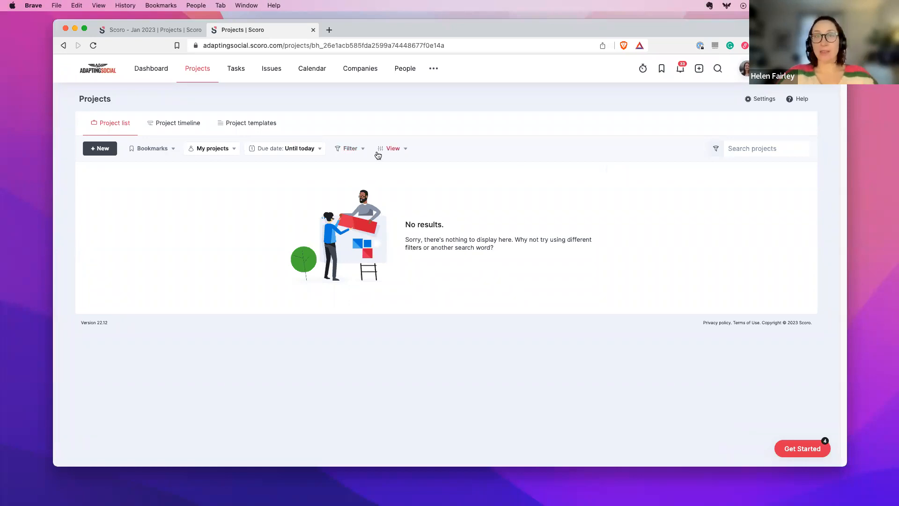
left_click(172, 150)
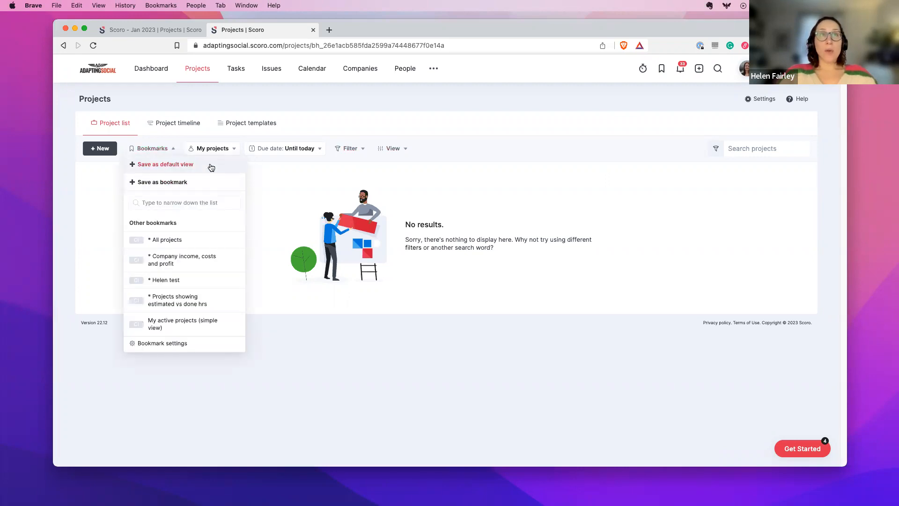
left_click(168, 184)
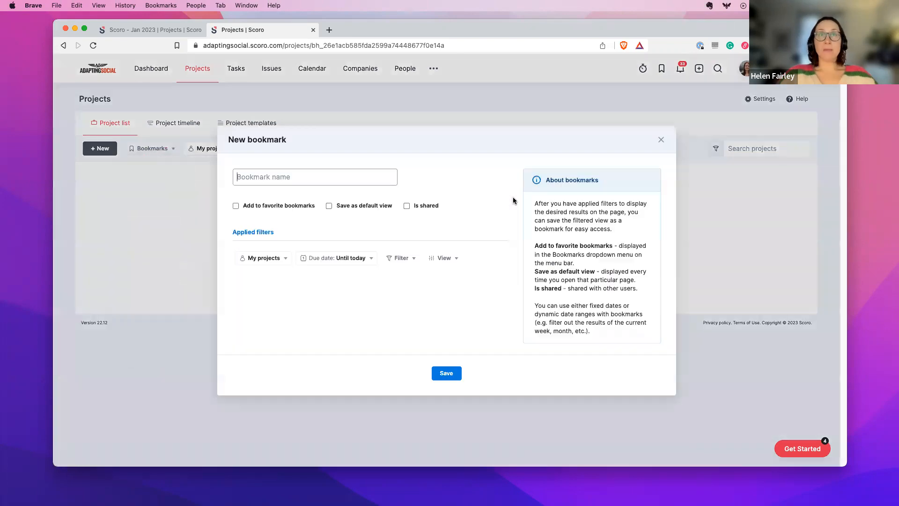
left_click(661, 141)
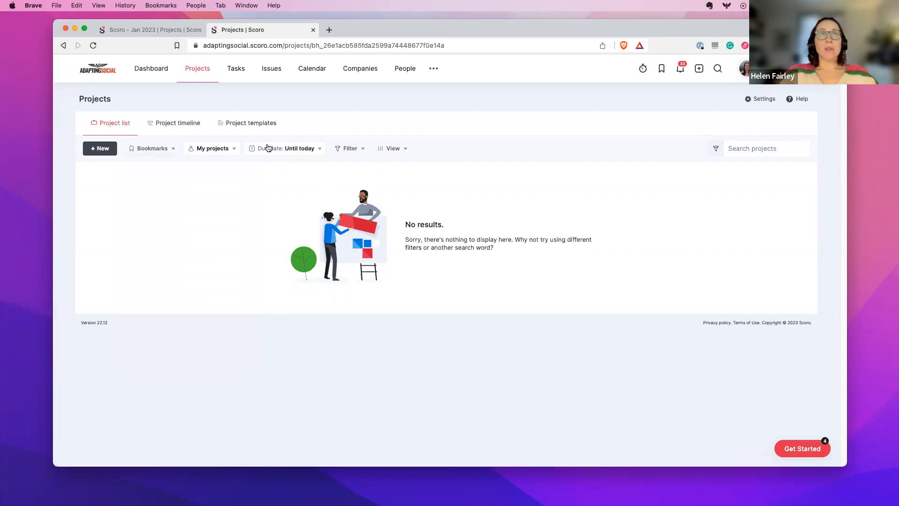
Step: Add the Total figure to the summary bar of the filtered project list
left_click(406, 150)
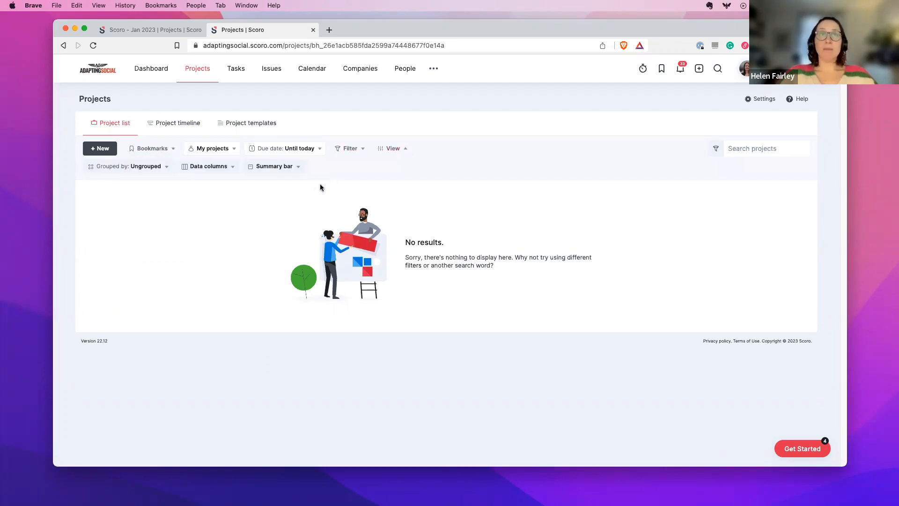
left_click(300, 168)
left_click(256, 201)
left_click(305, 349)
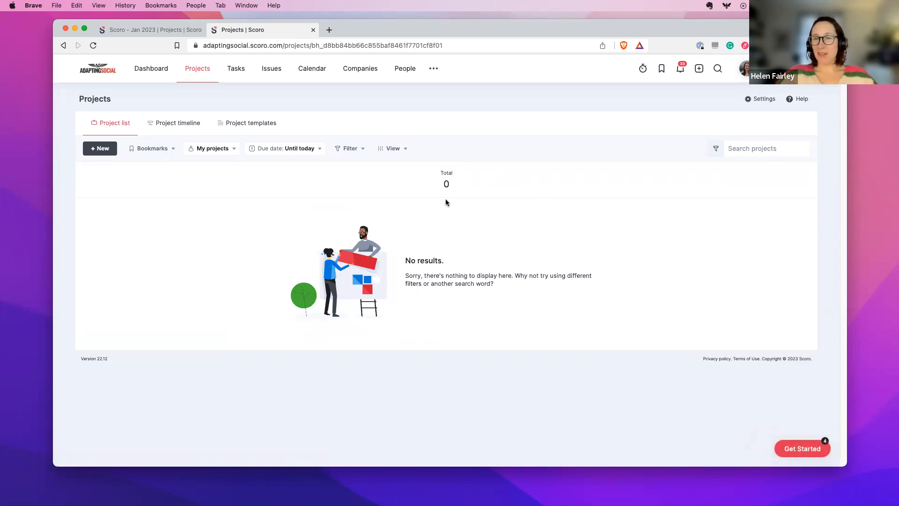
Step: Create a bookmark of the filtered project list, titled with the presenter's first name followed by "test - My overdue projects"
left_click(174, 150)
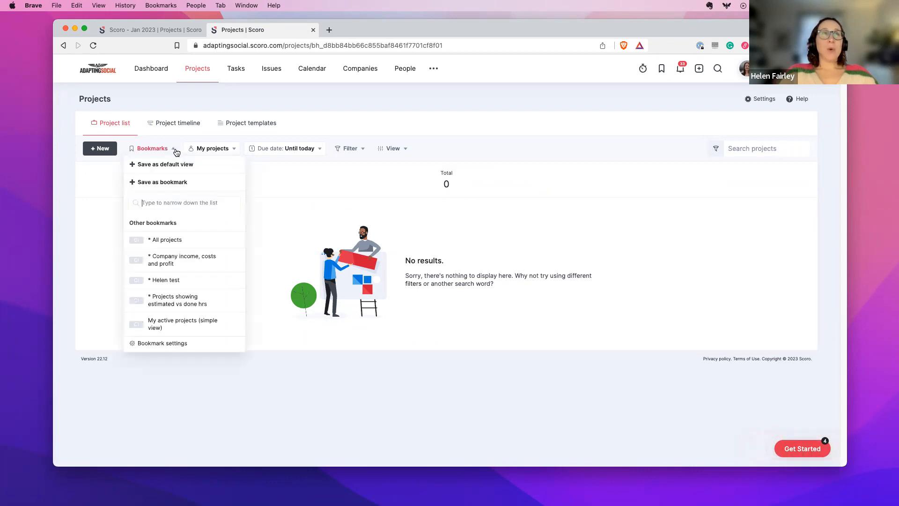
left_click(171, 186)
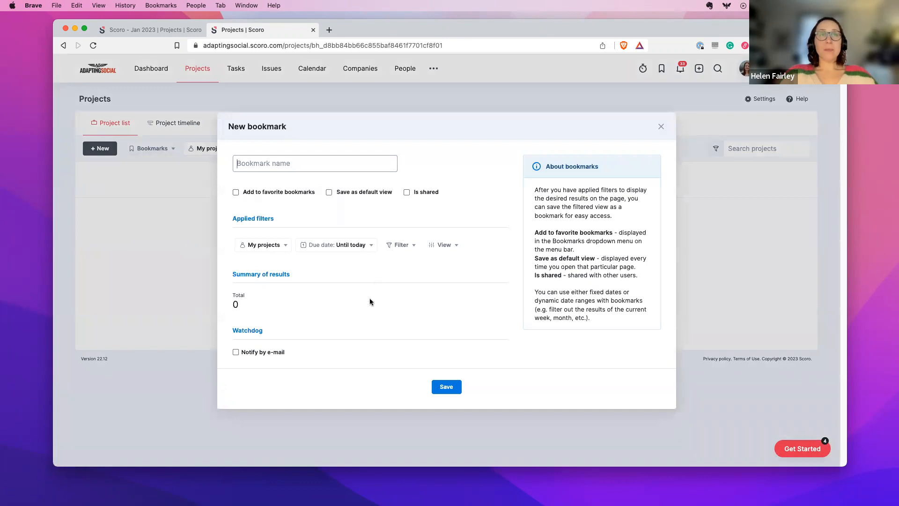
type("My o")
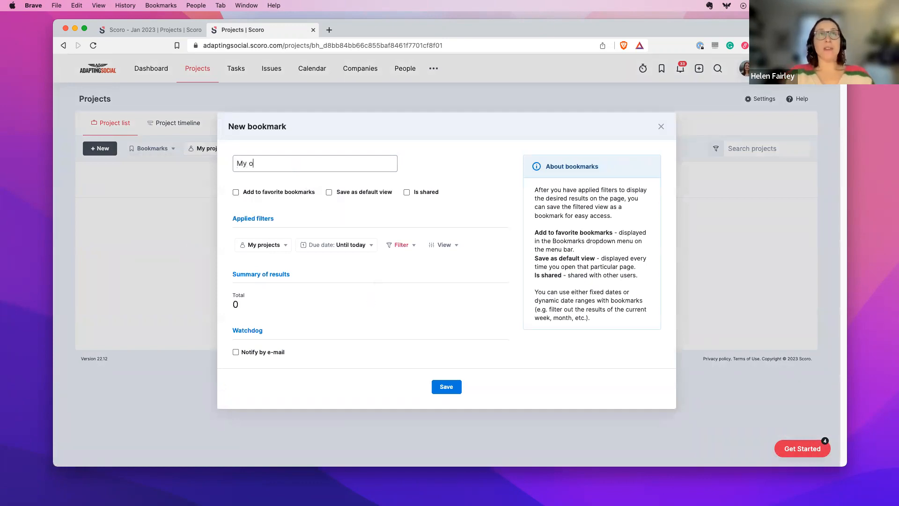
type("verdue projects")
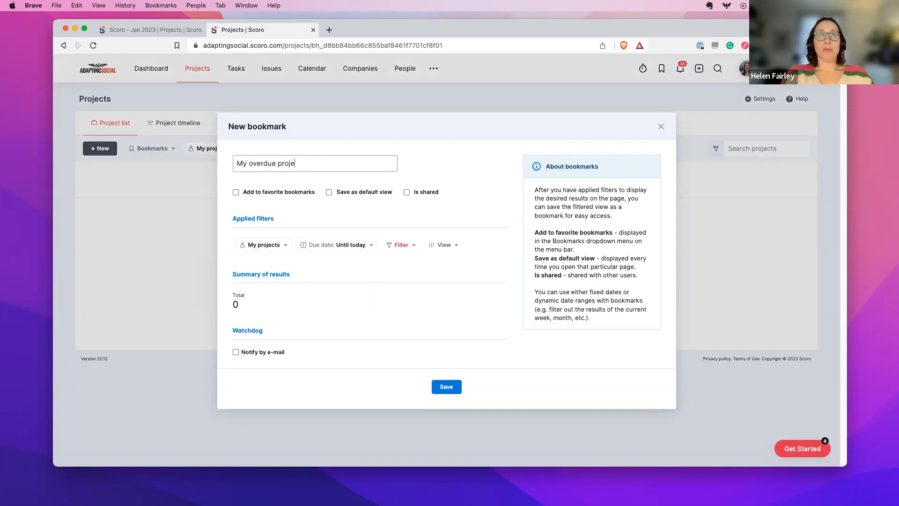
left_click(238, 163)
type("Helen test -")
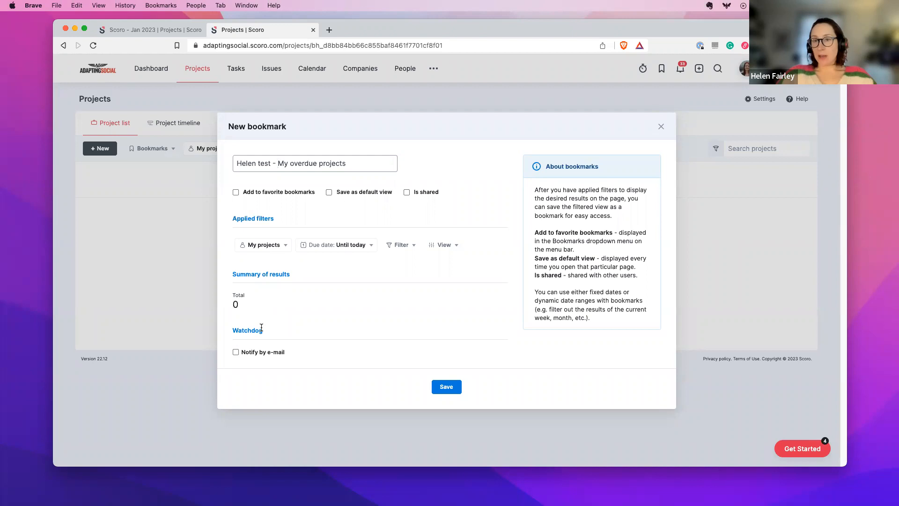
Step: Save the bookmark with an hourly Watchdog e-mail notification for a Total higher than 0, and open it from the saved bookmarks
left_click_drag(233, 330, 266, 331)
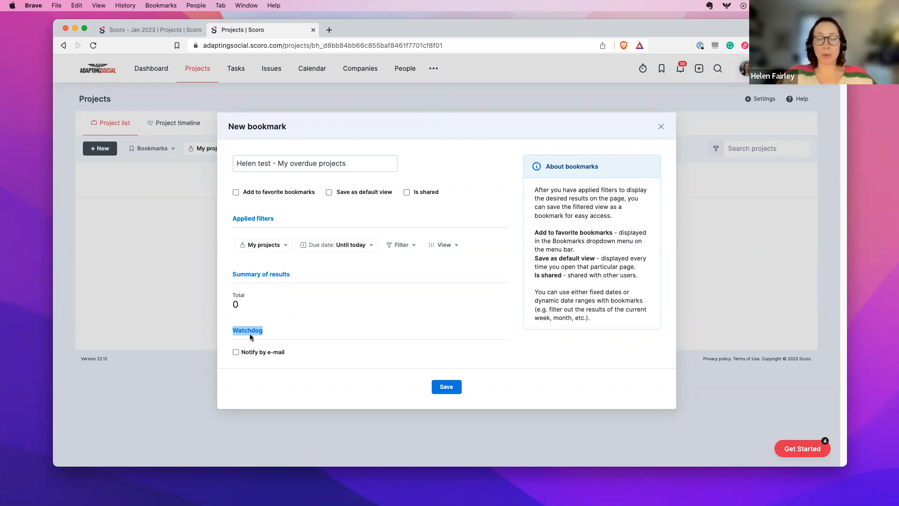
left_click(235, 353)
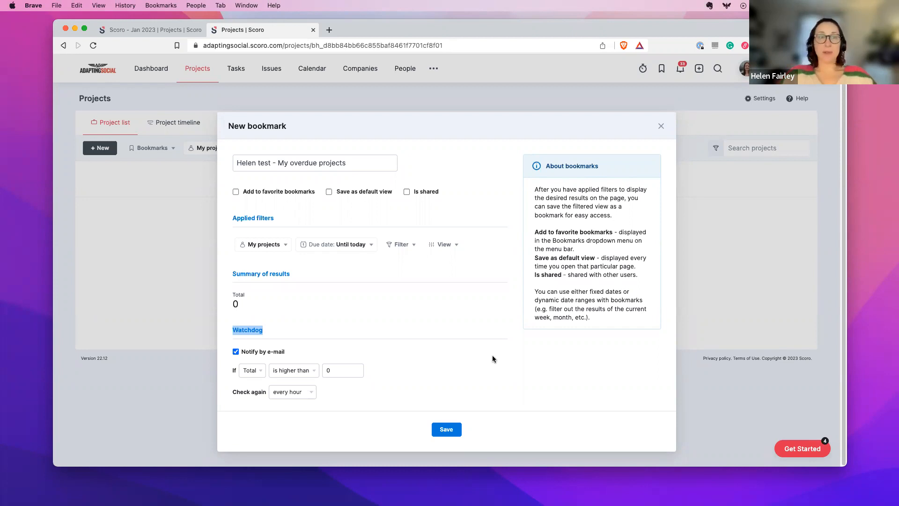
left_click(447, 432)
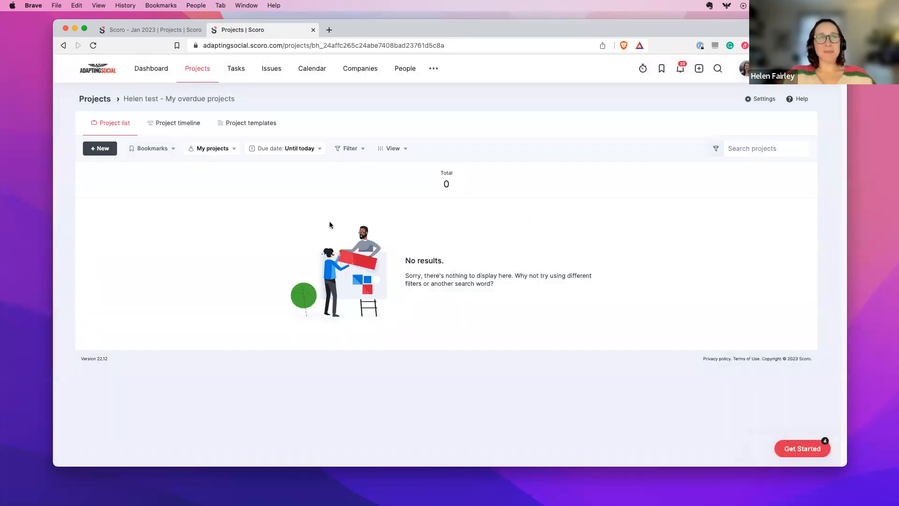
left_click(171, 148)
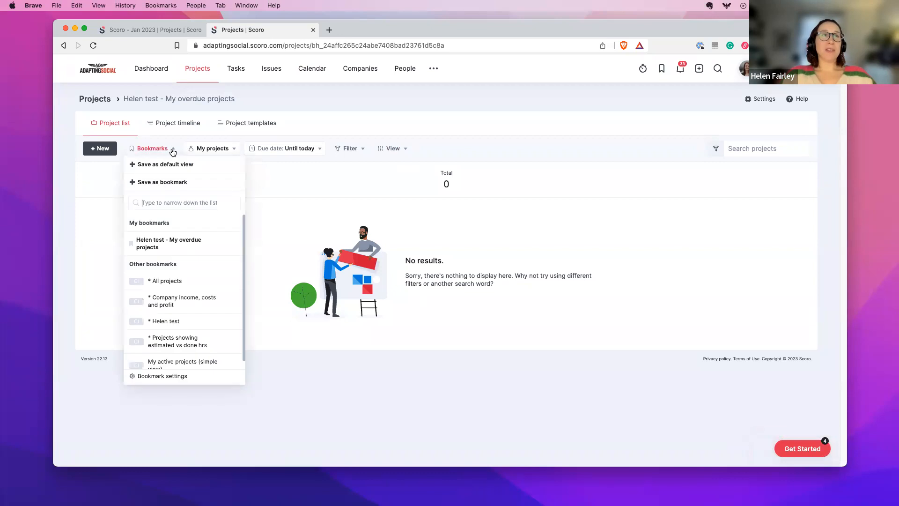
left_click(181, 243)
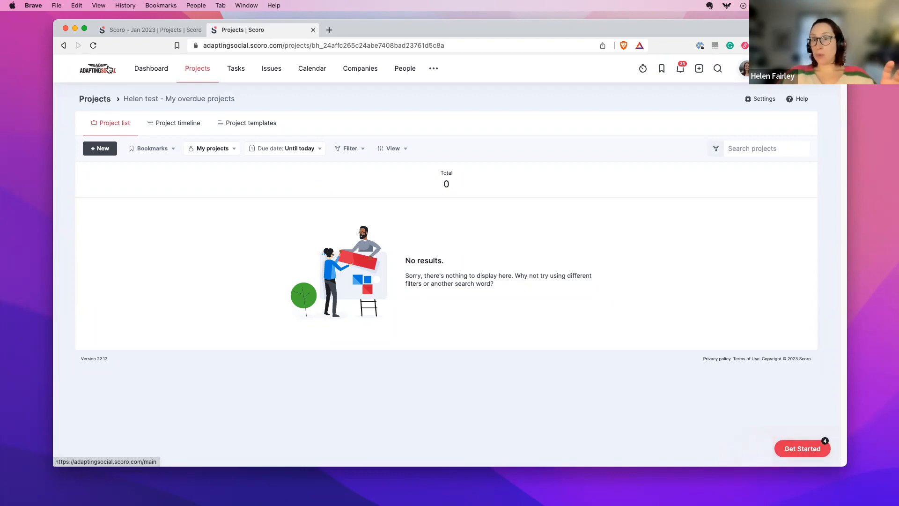
Step: Go to the Specialist dashboard and view the list of other available dashboards without switching to one
left_click(108, 69)
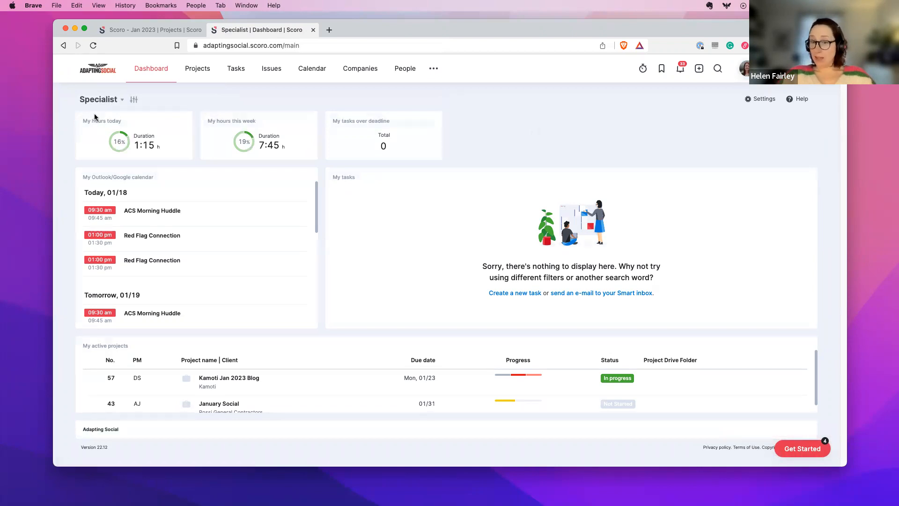
left_click(123, 101)
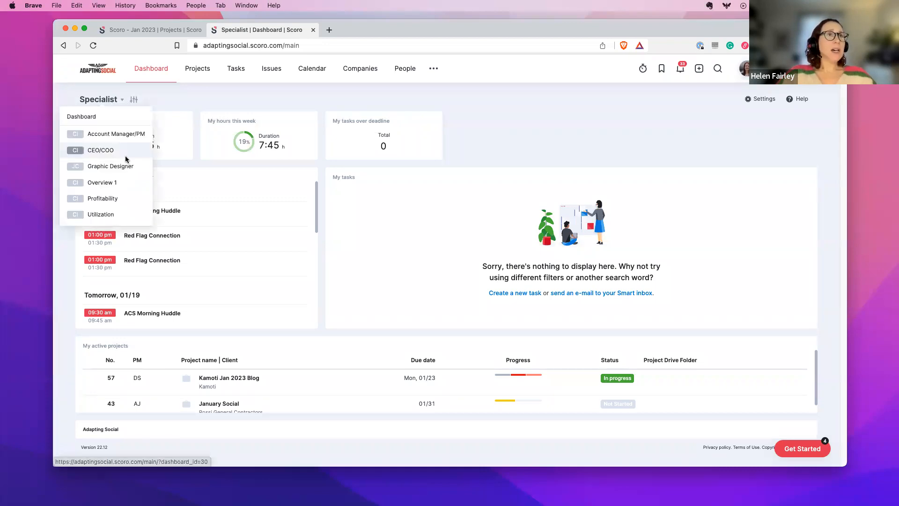
left_click(224, 109)
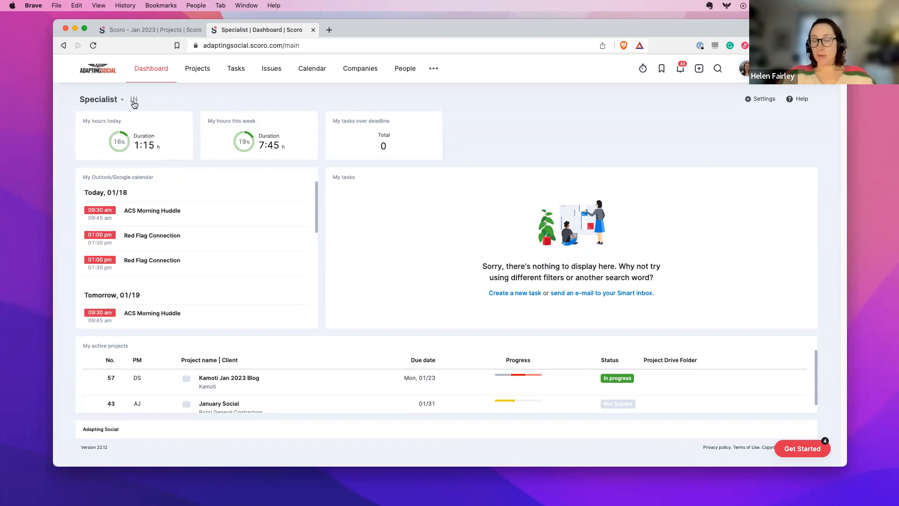
Step: Duplicate the Specialist dashboard without sharing it, titling the copy with the presenter's first name followed by "test - new dashboard"
left_click(134, 103)
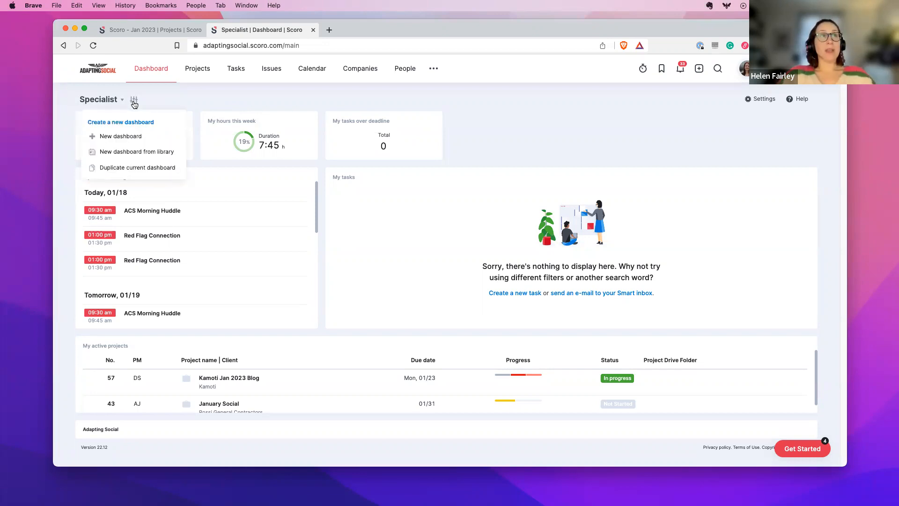
left_click(140, 168)
left_click_drag(147, 147, 89, 146)
type("Helen test - ")
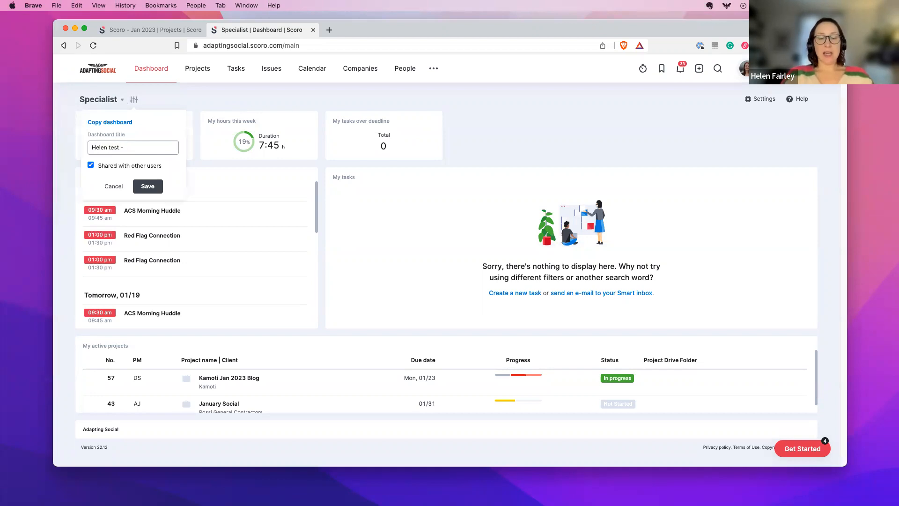
type("new dashboard")
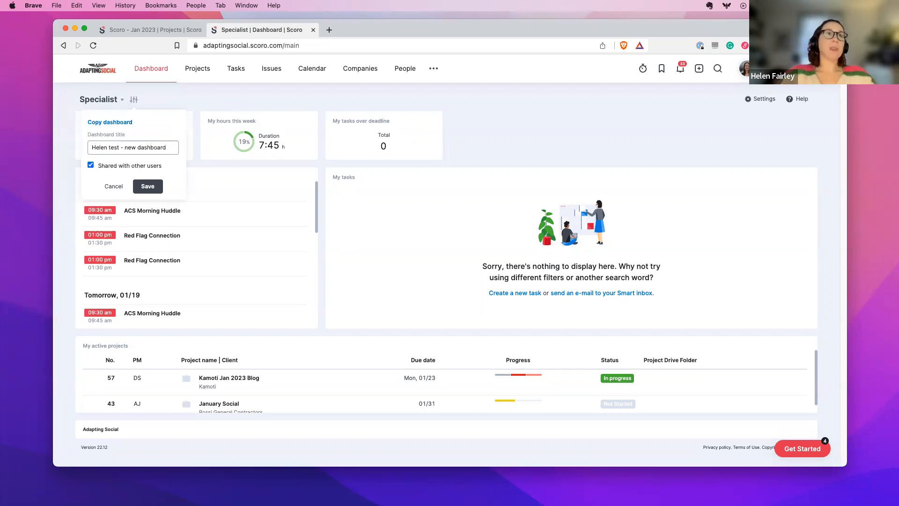
left_click(90, 165)
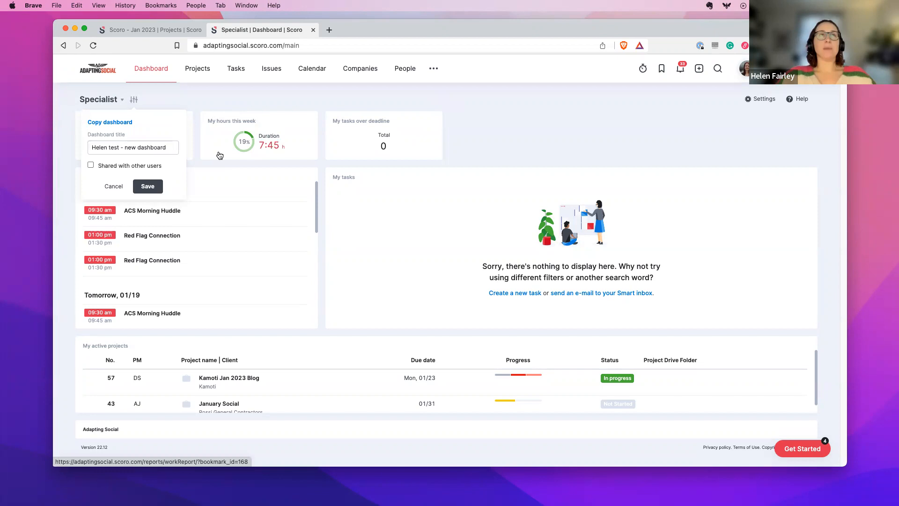
left_click(150, 191)
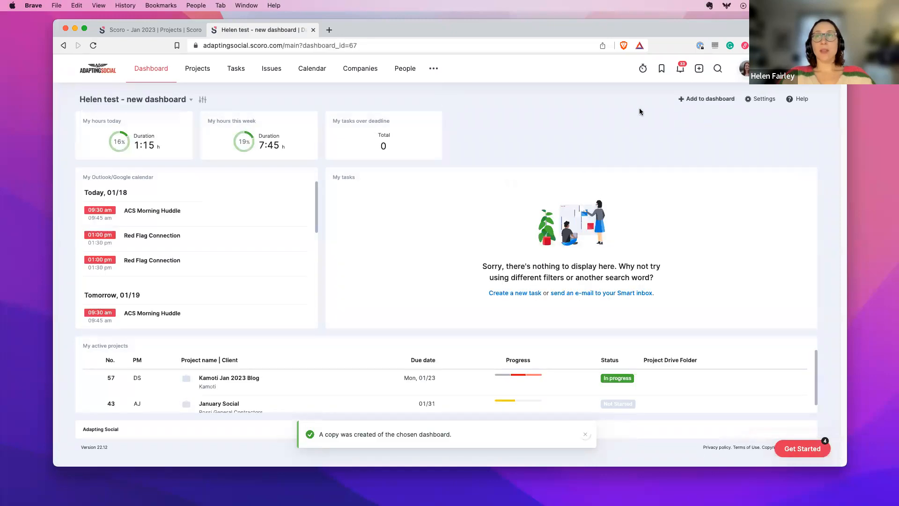
Step: Start a new result metric on the copied dashboard, based on the presenter's saved "test - My overdue projects" bookmark
left_click(720, 103)
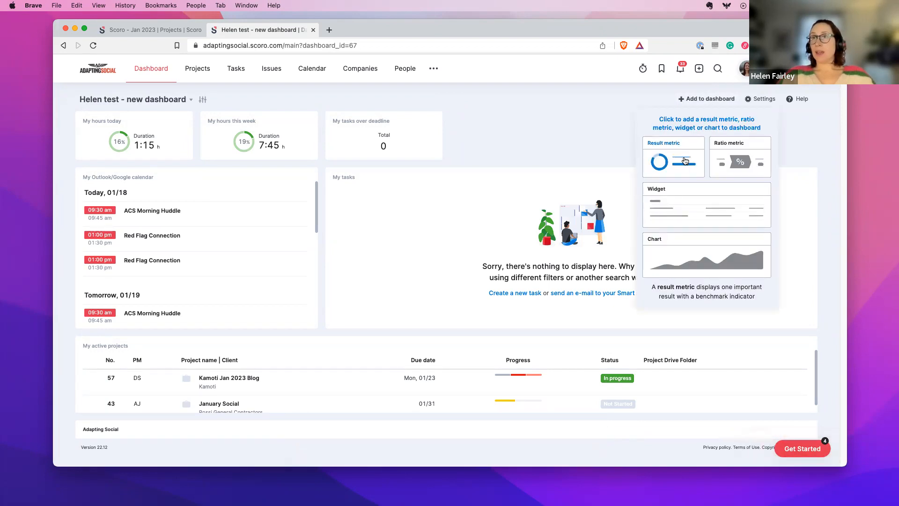
left_click(694, 172)
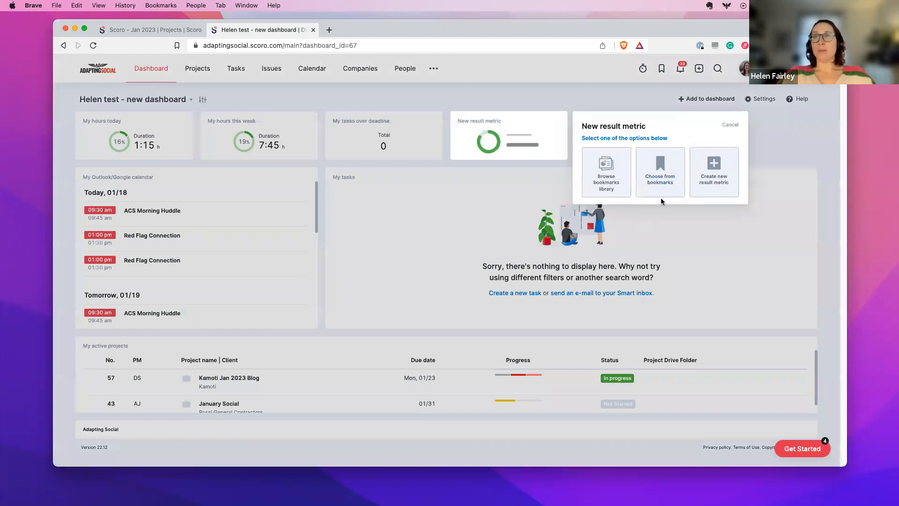
left_click(666, 167)
type("helen")
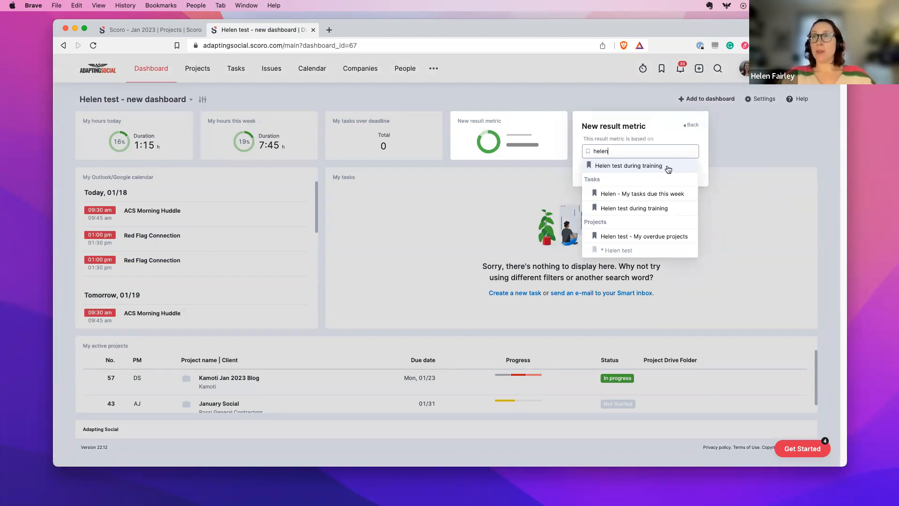
left_click(660, 239)
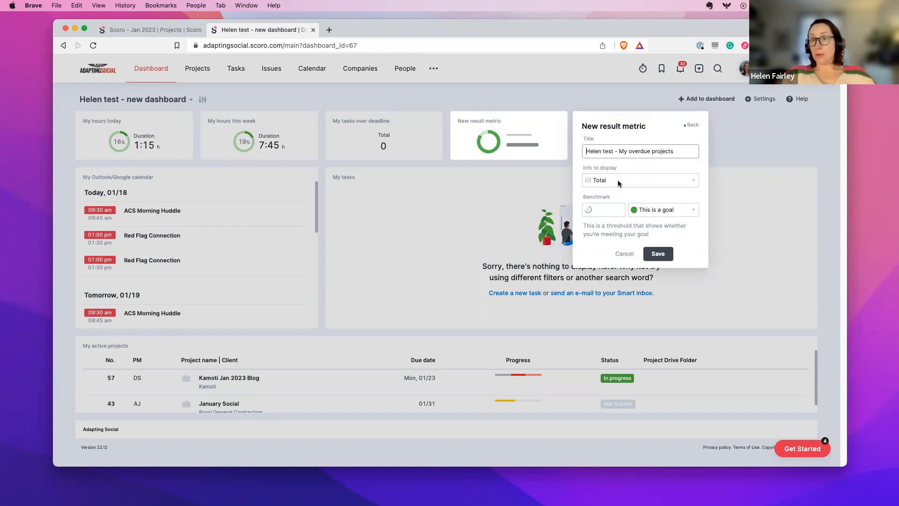
Step: Save the result metric with its benchmark set as a limit, and check the project list it links to
left_click(686, 211)
left_click(679, 219)
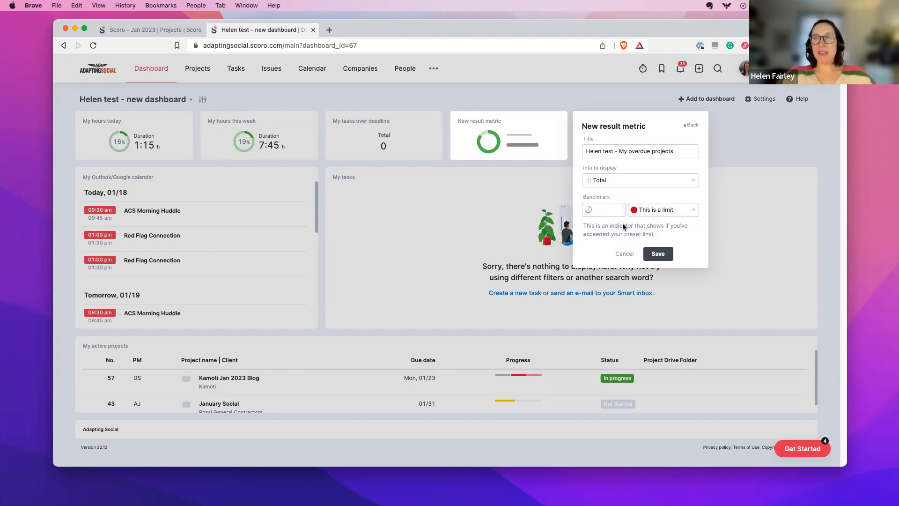
left_click(661, 258)
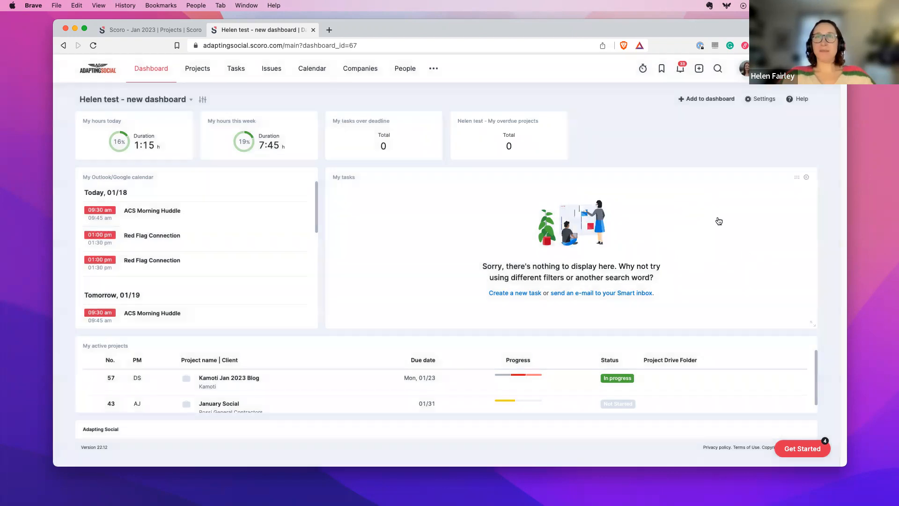
left_click(515, 148)
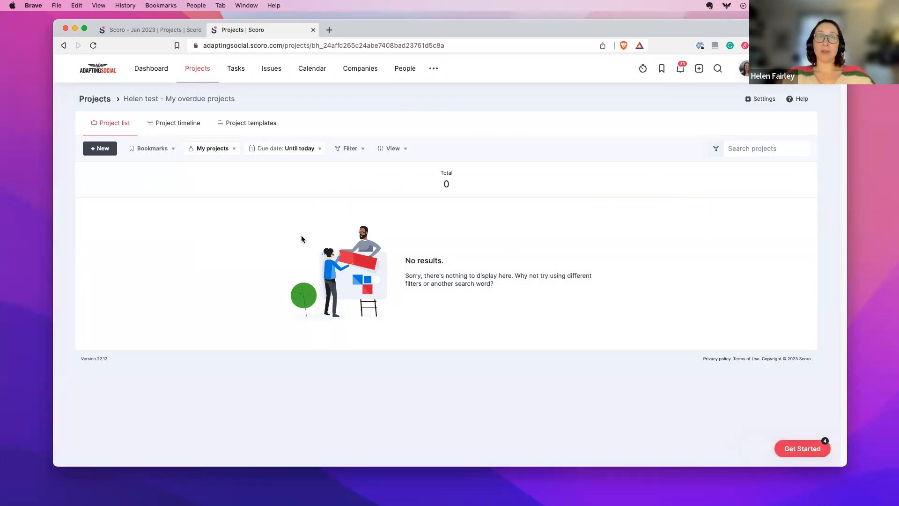
left_click(63, 45)
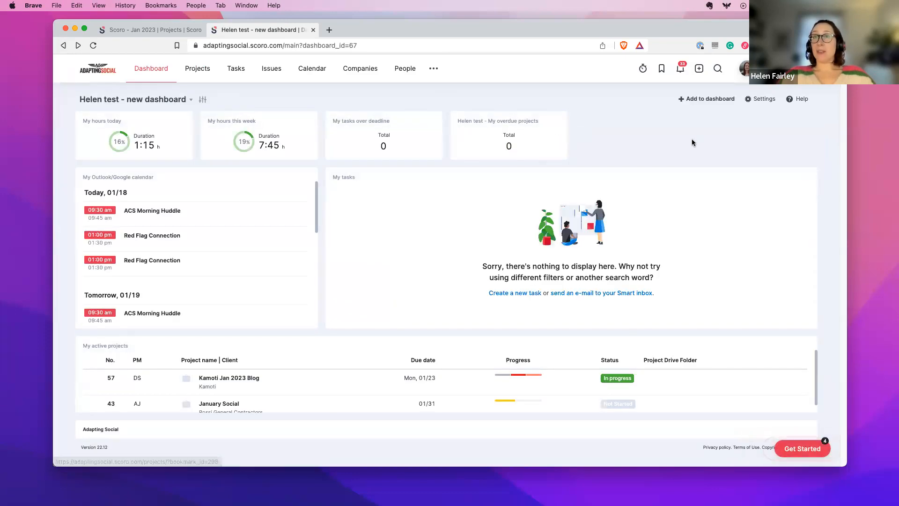
Step: Add a widget to the dashboard based on the presenter's "test - My overdue projects" bookmark, keeping the default information to display
left_click(709, 101)
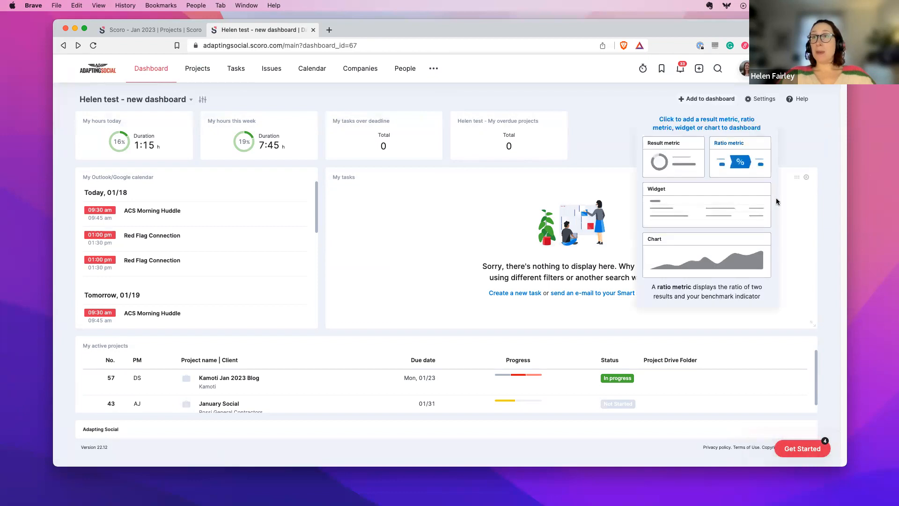
left_click(723, 212)
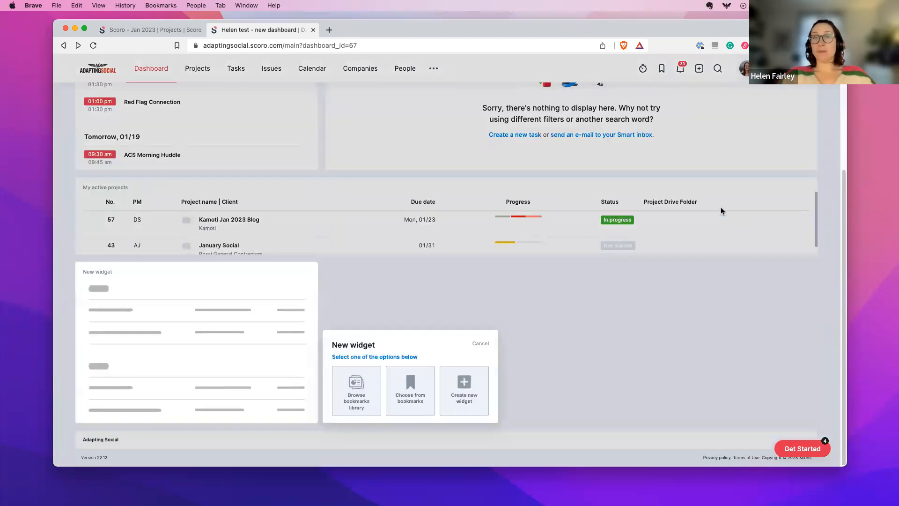
left_click(415, 383)
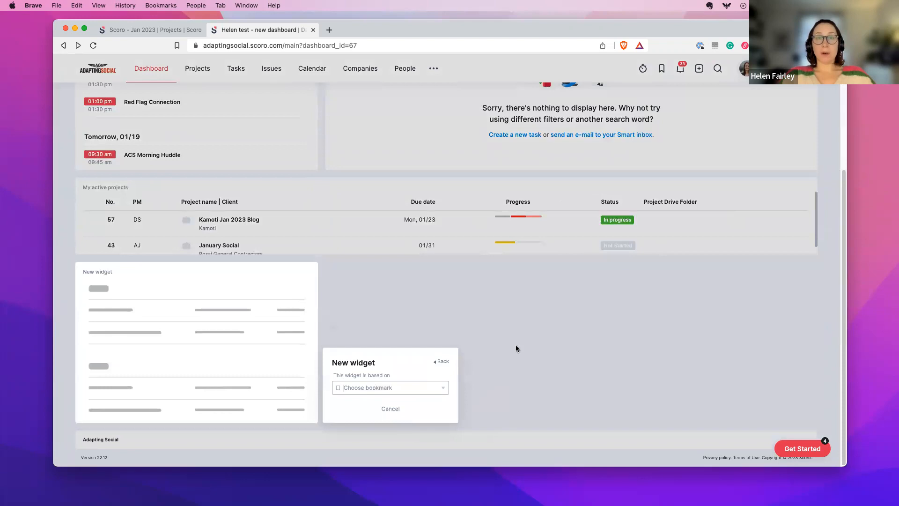
type("helen")
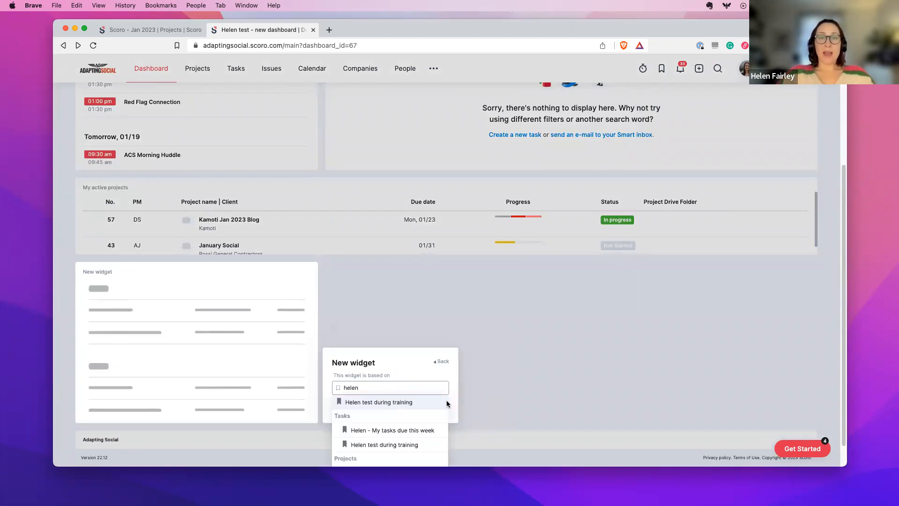
scroll(524, 358, "down", 2)
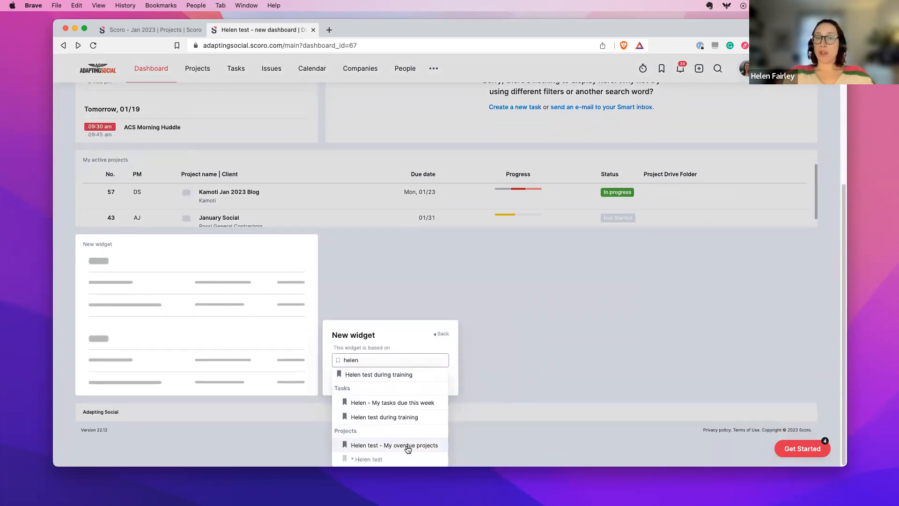
left_click(407, 448)
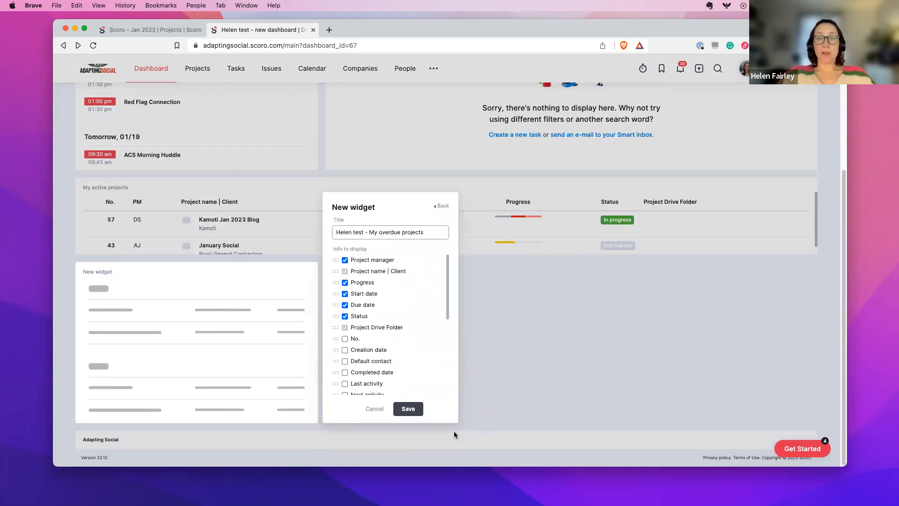
left_click(414, 414)
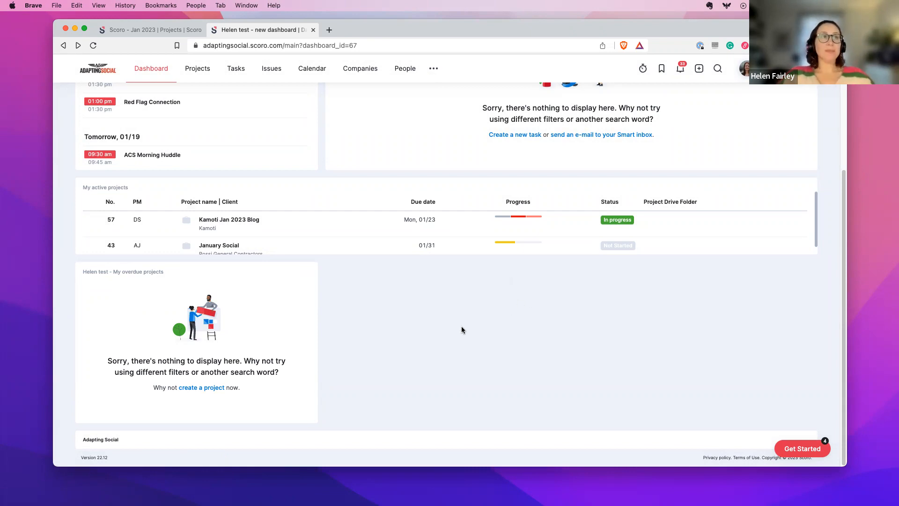
scroll(462, 330, "up", 4)
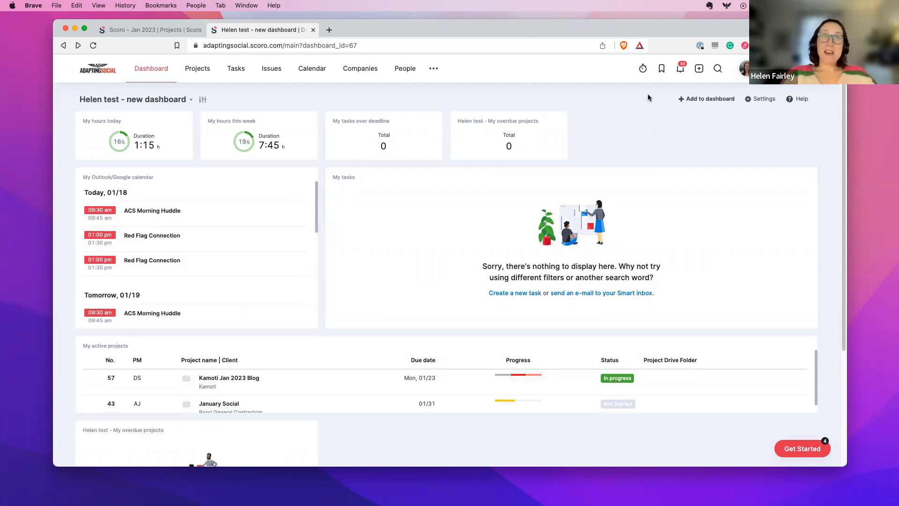
Step: Open the saved "My overdue projects" bookmark from the project list and review its summary bar options
left_click(239, 70)
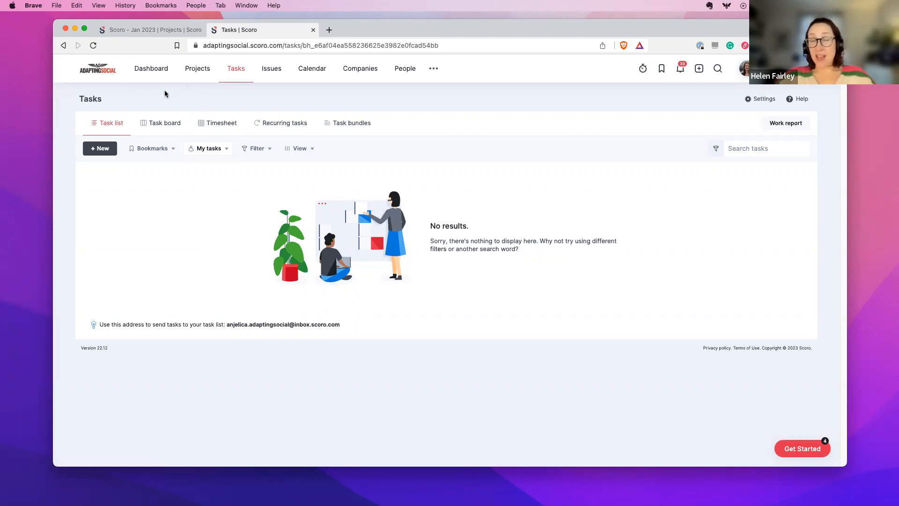
left_click(201, 69)
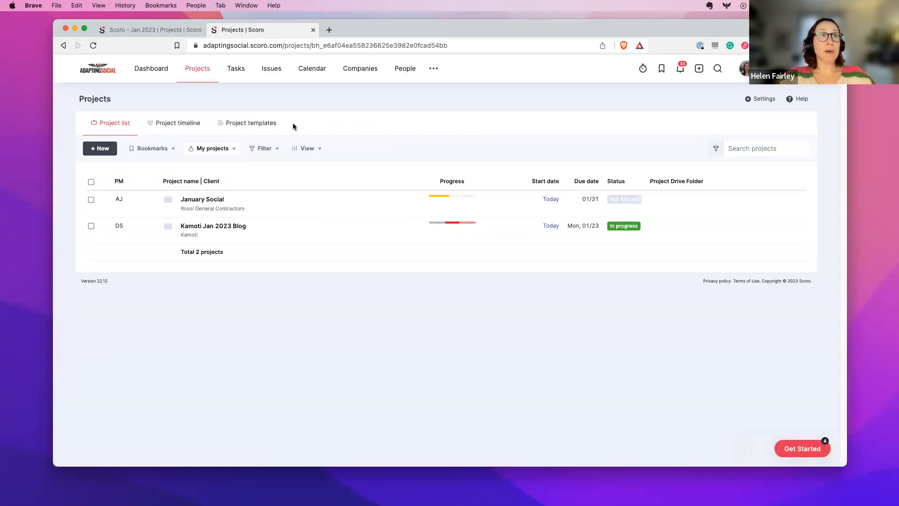
left_click(172, 154)
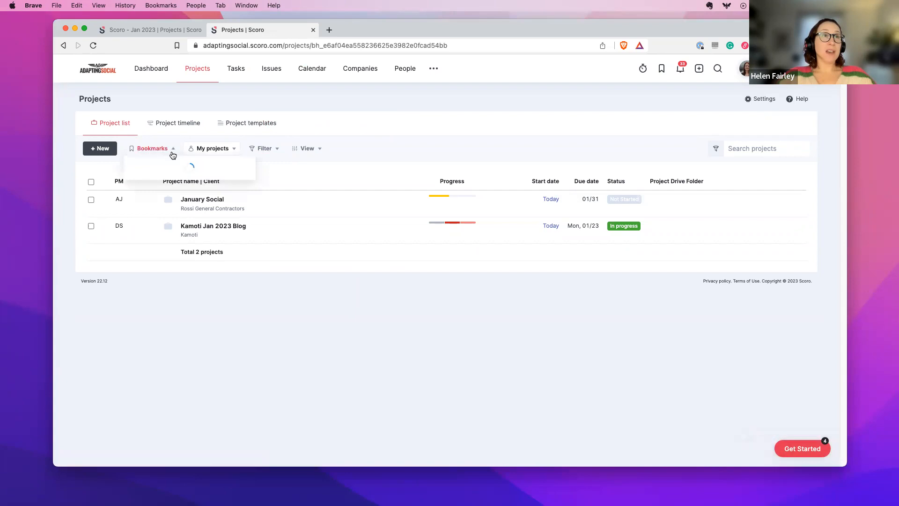
left_click(182, 225)
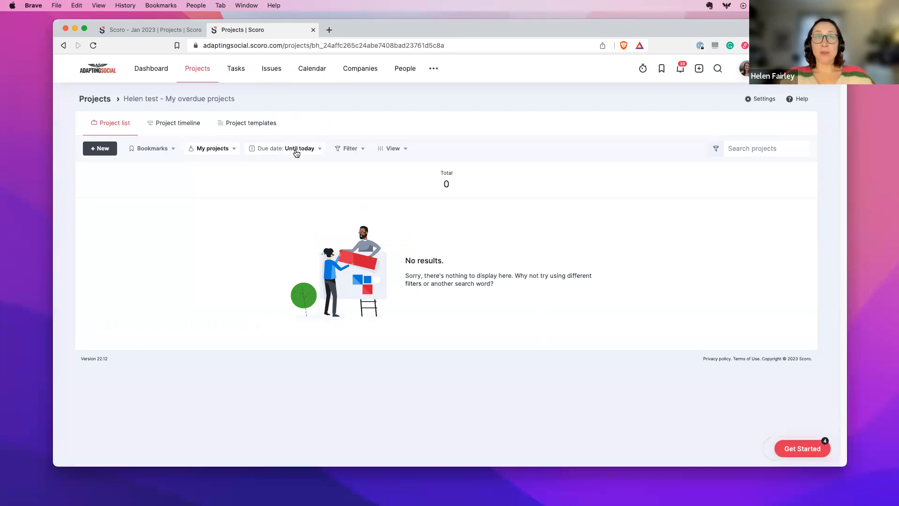
left_click(405, 149)
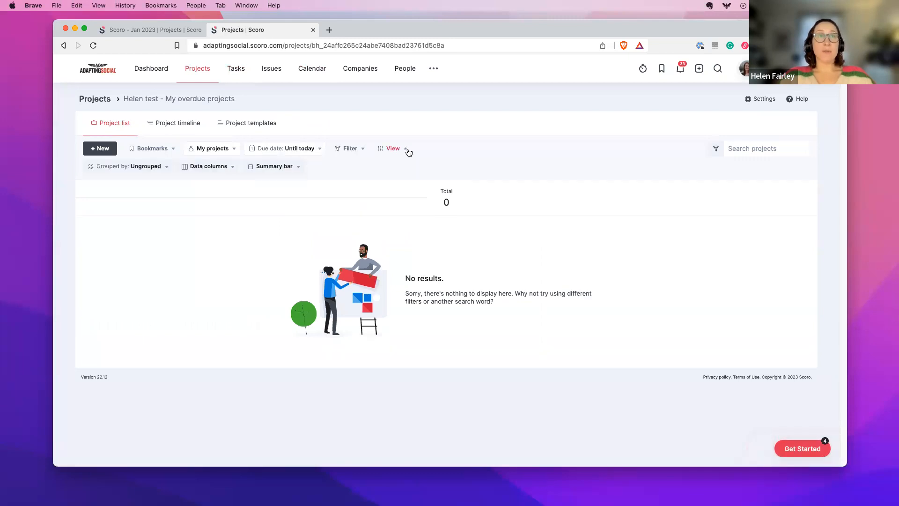
left_click(298, 168)
left_click(547, 190)
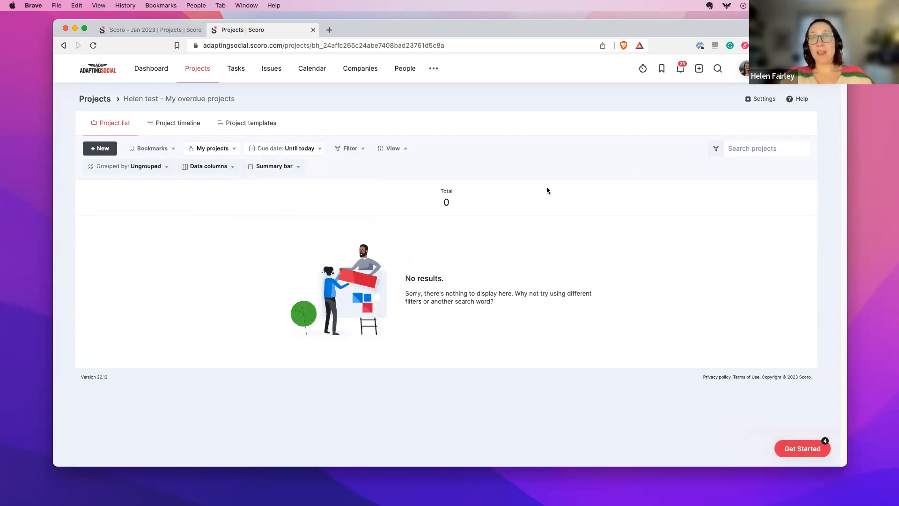